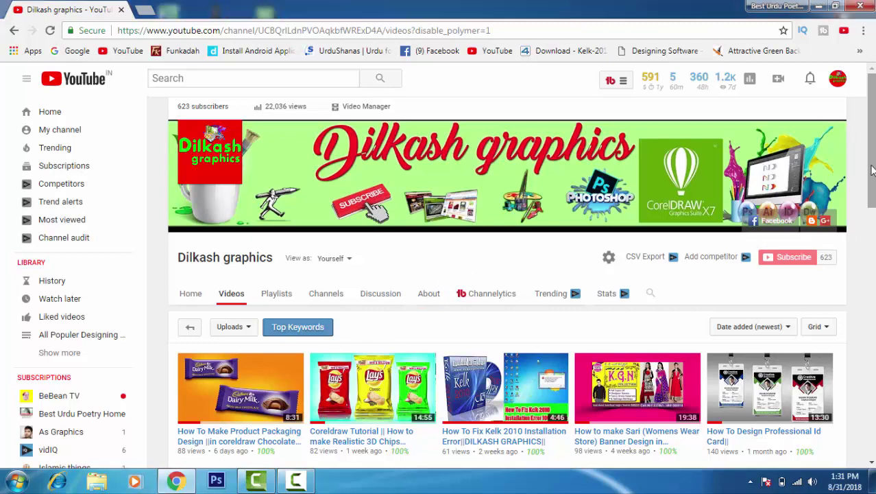
# - Look through the uploaded videos on the Dilkash graphics YouTube channel page
pyautogui.scroll(-2, 852, 192)
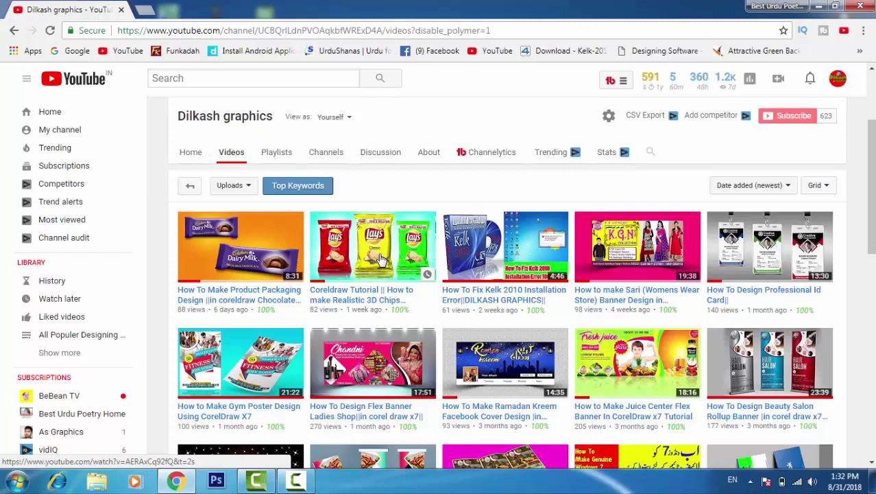
pyautogui.scroll(-2, 451, 296)
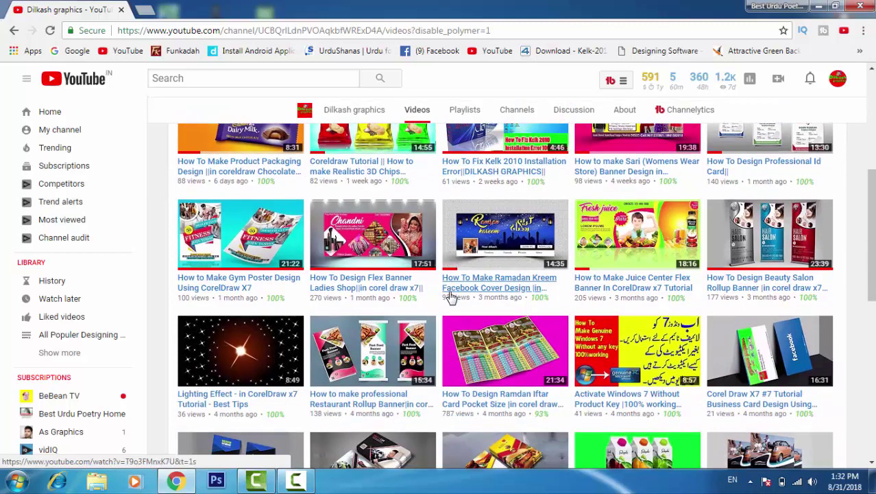
pyautogui.scroll(-5, 451, 296)
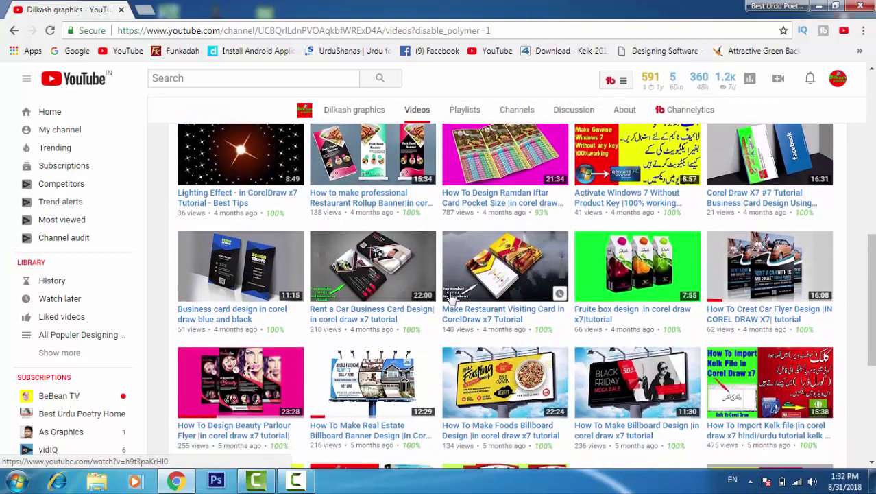
pyautogui.scroll(7, 451, 296)
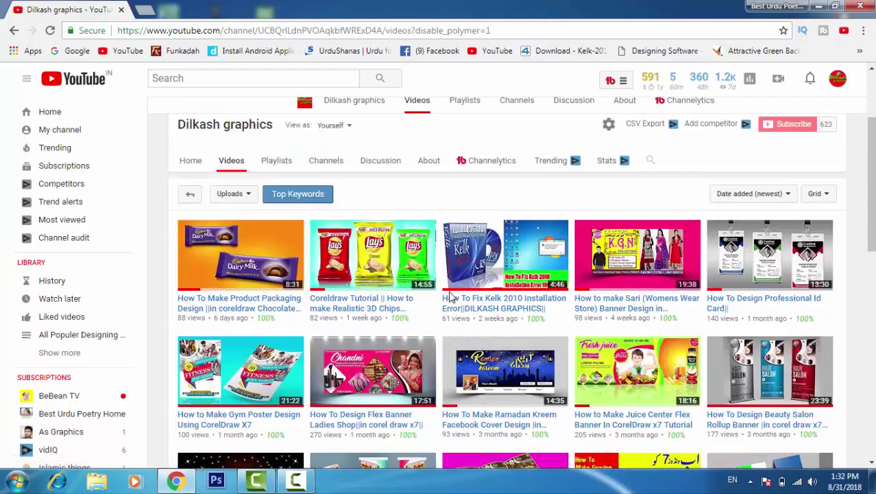
pyautogui.scroll(3, 504, 317)
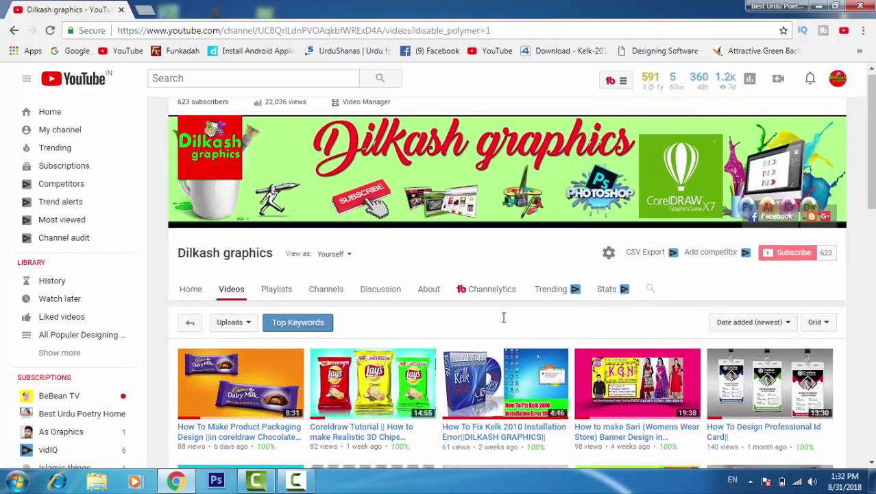
pyautogui.scroll(-3, 504, 317)
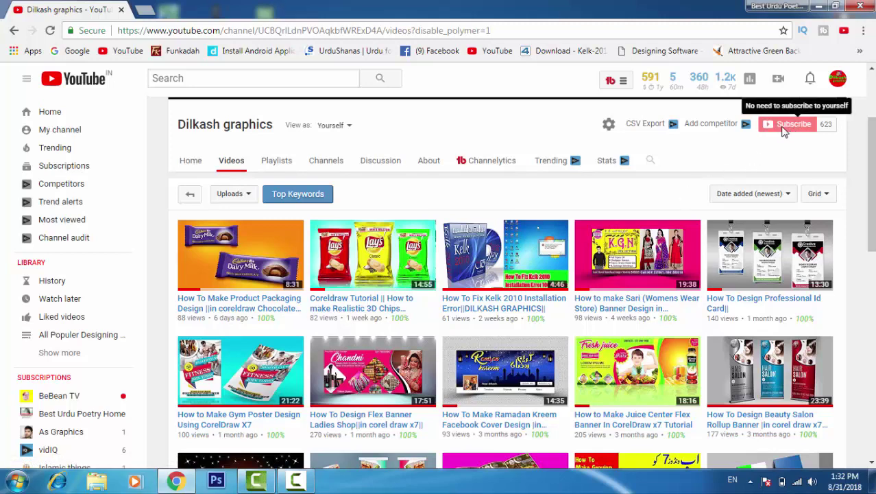
pyautogui.scroll(1, 791, 173)
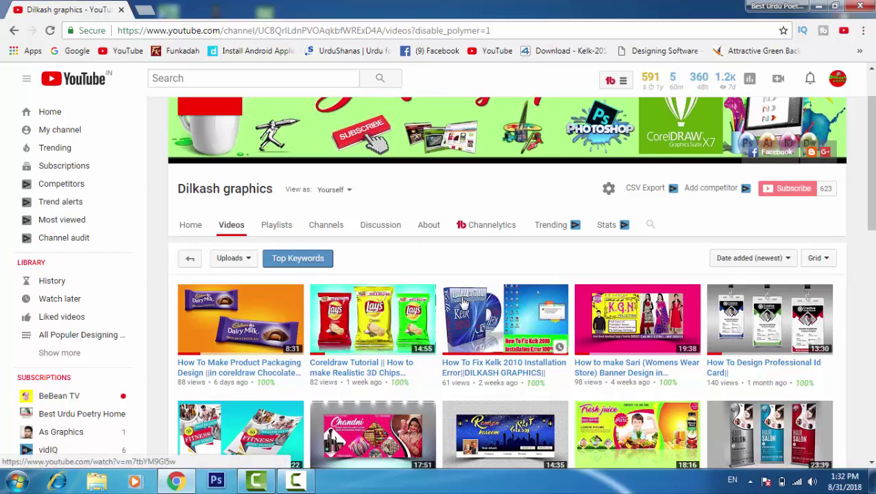
pyautogui.scroll(1, 464, 302)
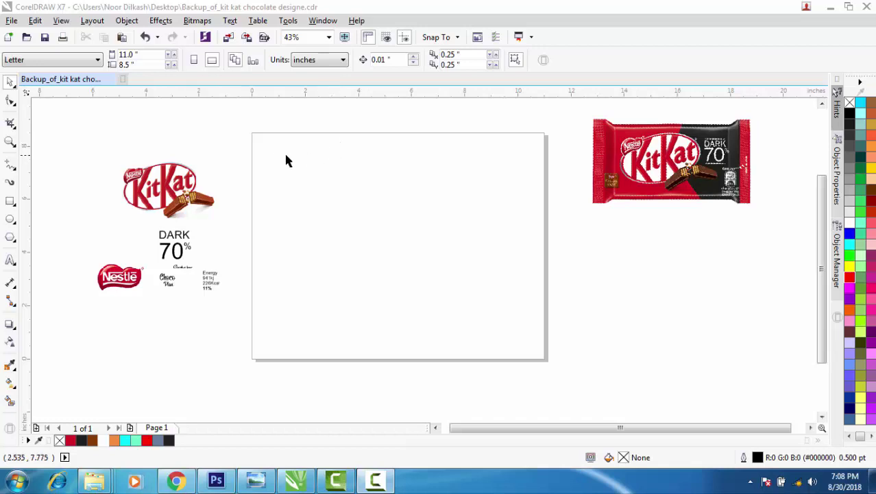
# - In CorelDRAW, draw a rectangle on the page, size it to 8.5 by 4.5 inches and shift it slightly lower on the page
pyautogui.click(14, 201)
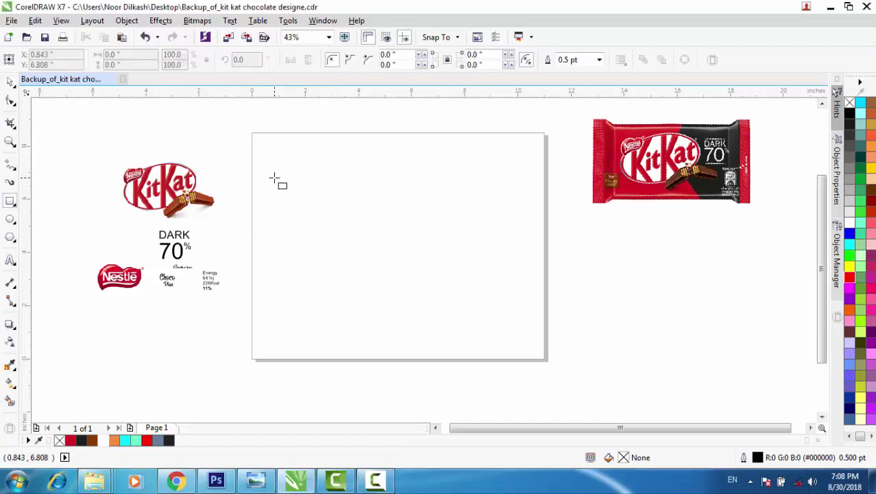
pyautogui.moveTo(274, 177); pyautogui.dragTo(529, 301)
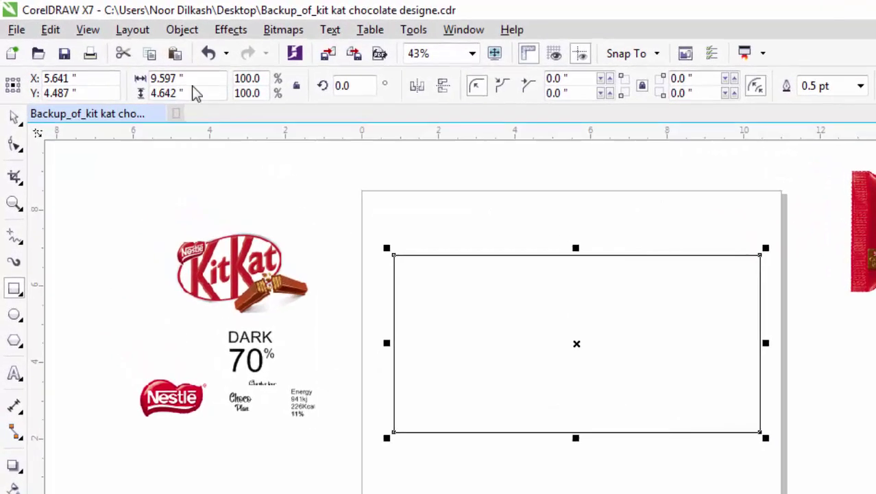
pyautogui.click(112, 56)
pyautogui.write('8')
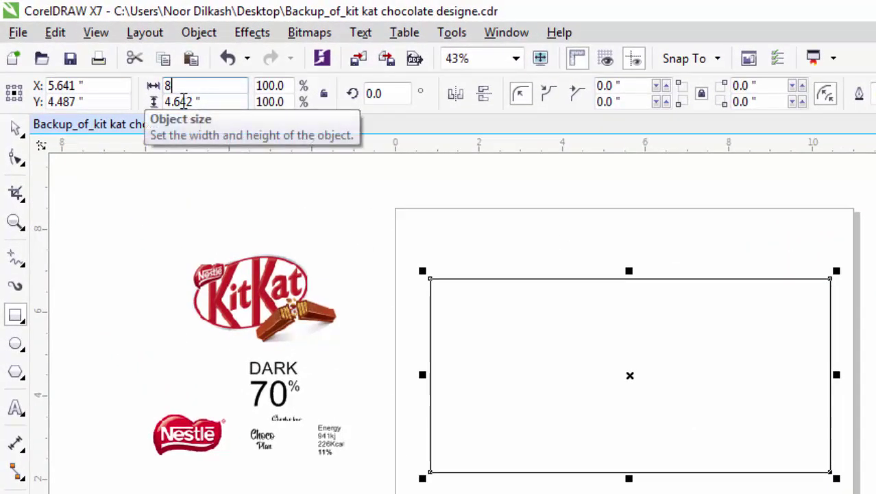
pyautogui.write('.5')
pyautogui.press('Tab')
pyautogui.write('4.5')
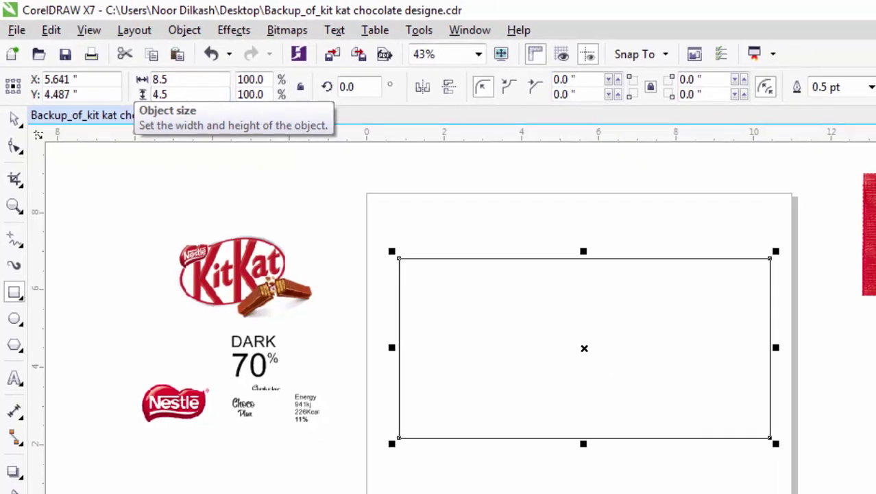
pyautogui.press('Return')
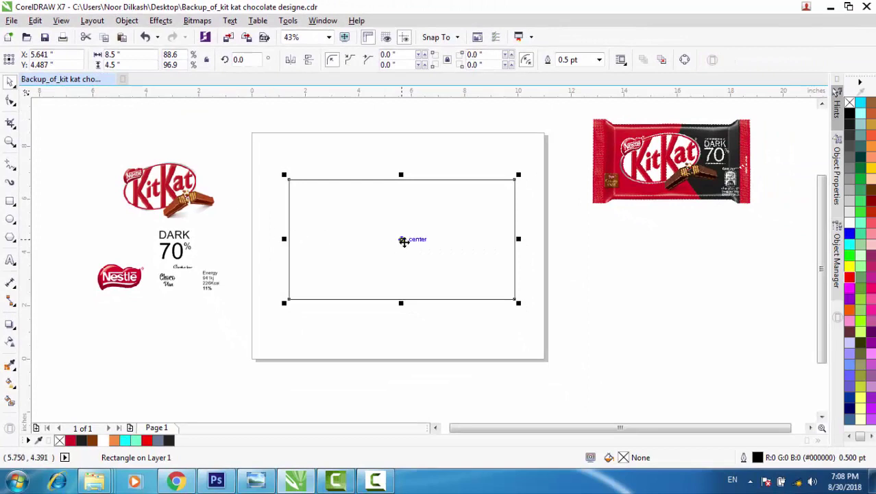
pyautogui.moveTo(402, 239); pyautogui.dragTo(405, 249)
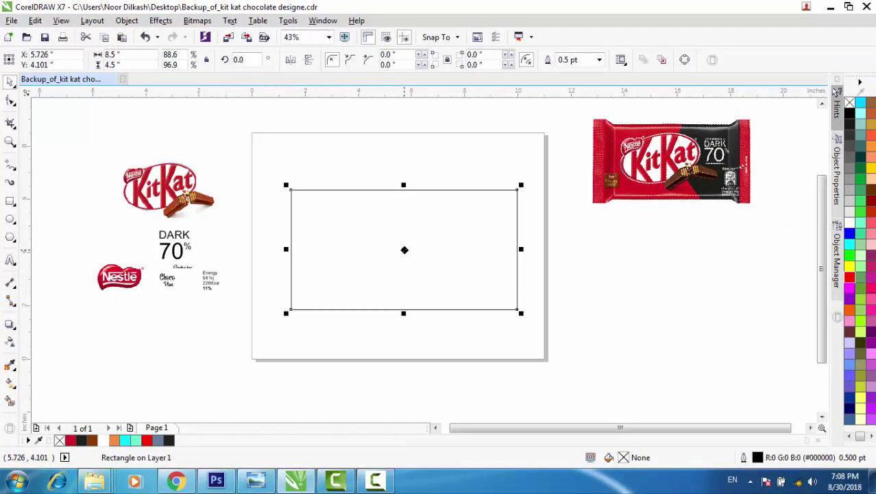
# - Paste a copy of the rectangle in place over the original
pyautogui.rightClick(404, 250)
pyautogui.click(455, 261)
pyautogui.rightClick(573, 248)
pyautogui.click(605, 327)
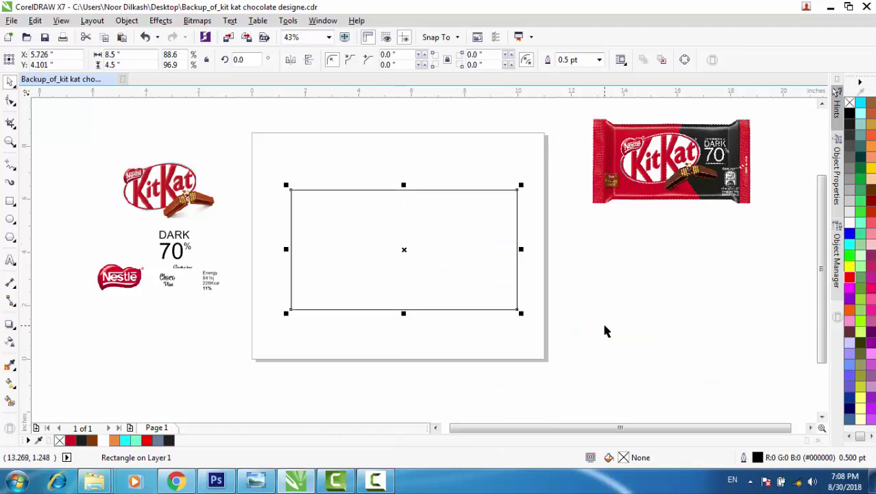
# - Convert the rectangle copy to curves and move its two right corner nodes inward to just right of the rectangle's middle
pyautogui.click(10, 101)
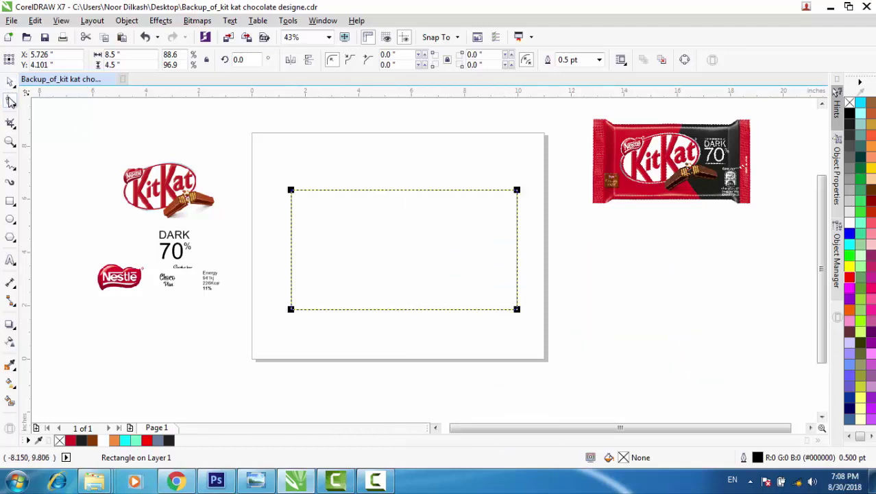
pyautogui.rightClick(518, 194)
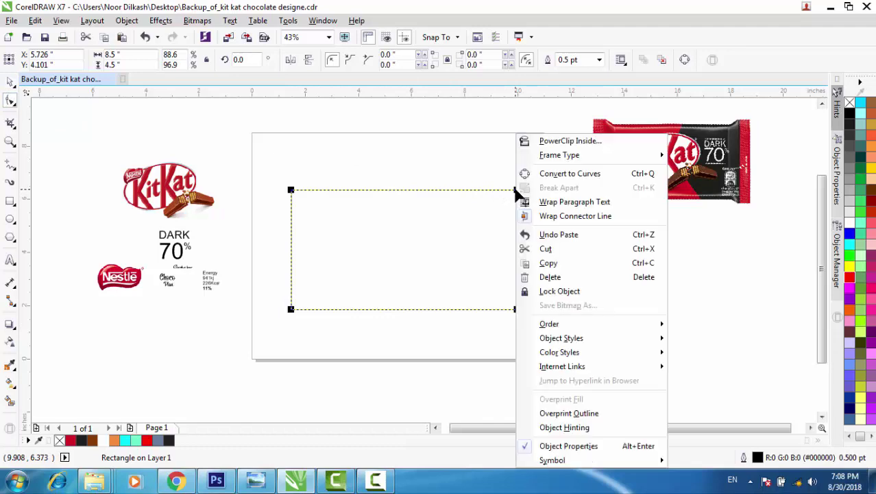
pyautogui.click(549, 173)
pyautogui.moveTo(487, 168); pyautogui.dragTo(419, 311)
# - Add a node midway along the curve's inner vertical edge and pull it left to form an inward-pointing notch
pyautogui.click(415, 239)
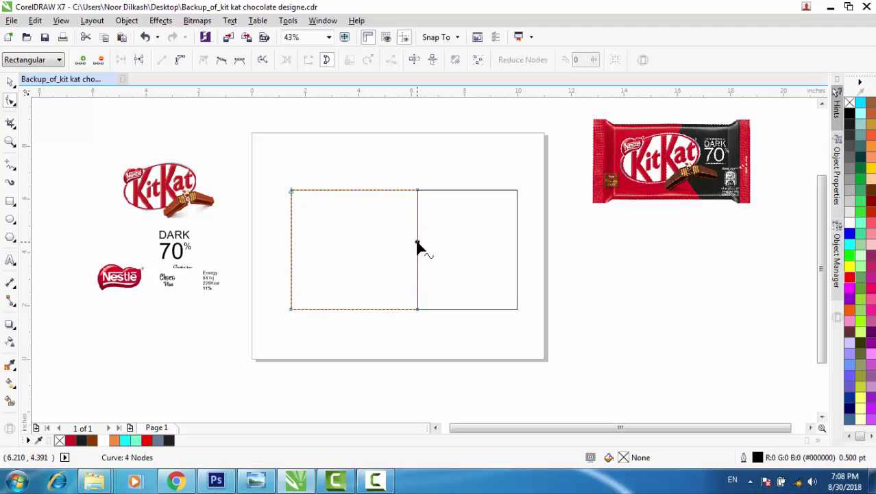
pyautogui.rightClick(417, 244)
pyautogui.click(423, 249)
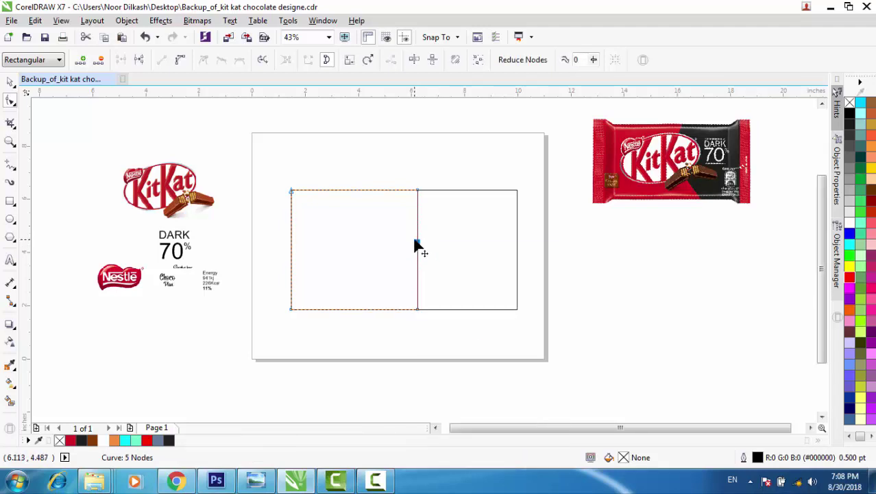
pyautogui.moveTo(416, 245); pyautogui.dragTo(384, 235)
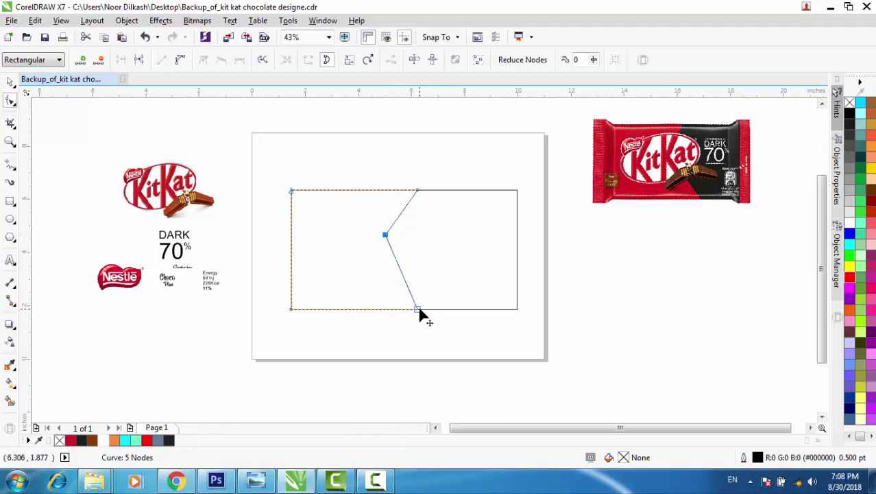
# - Move the notch's lower node further right along the bottom edge, and shift all three notch nodes slightly right together
pyautogui.moveTo(417, 308); pyautogui.dragTo(432, 310)
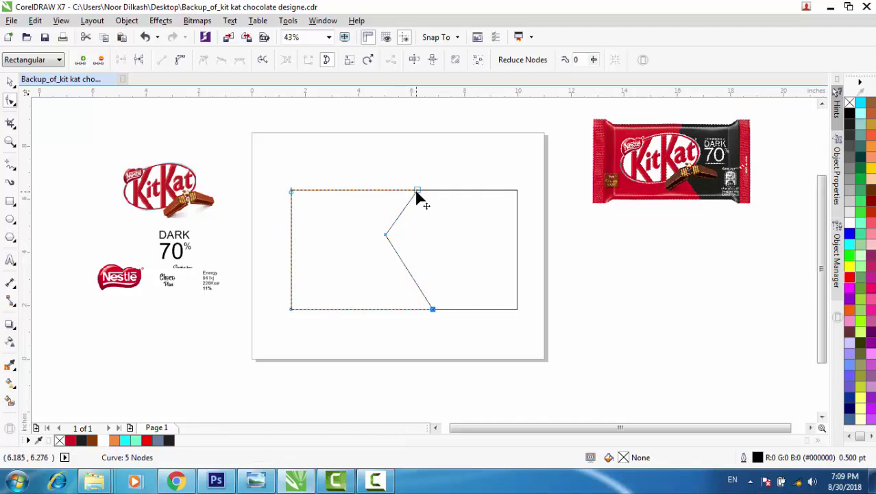
pyautogui.moveTo(417, 190); pyautogui.dragTo(422, 190)
pyautogui.moveTo(423, 191); pyautogui.dragTo(417, 190)
pyautogui.moveTo(344, 152); pyautogui.dragTo(468, 334)
pyautogui.moveTo(434, 309); pyautogui.dragTo(439, 314)
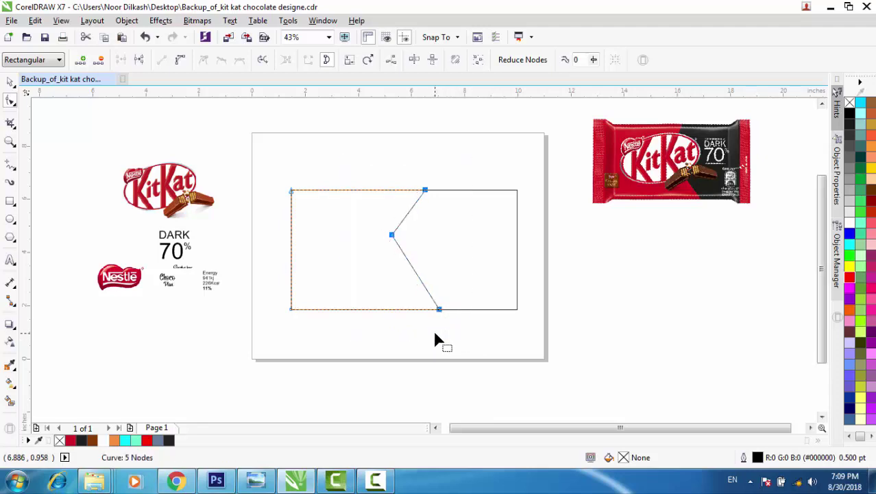
# - Copy the full rectangle in place and narrow the copy to a strip about 0.55 inches wide along the right edge
pyautogui.press('space')
pyautogui.click(483, 262)
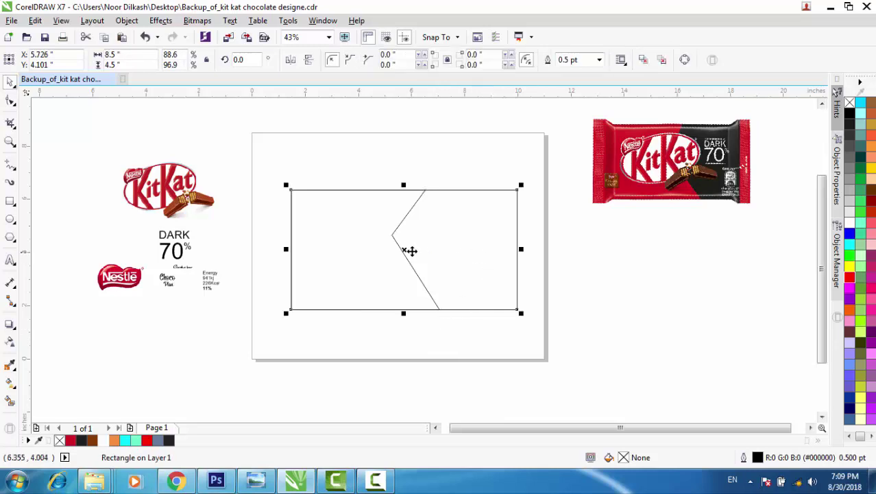
pyautogui.rightClick(404, 249)
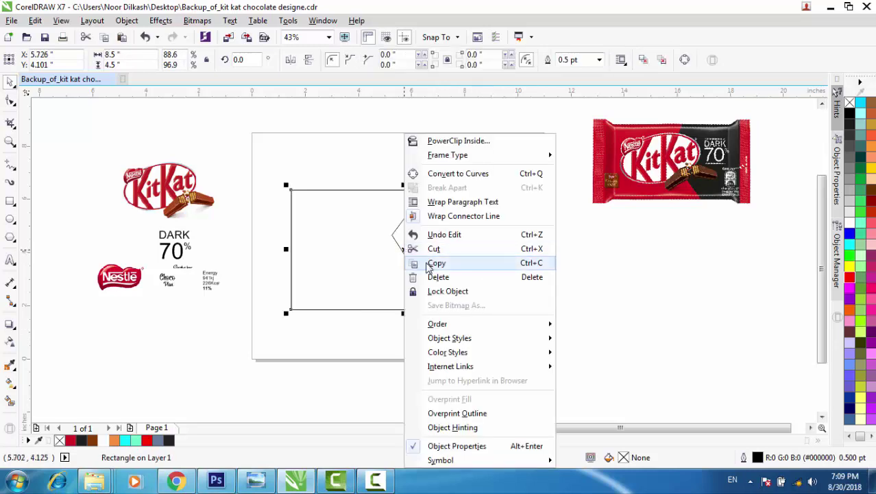
pyautogui.click(432, 263)
pyautogui.rightClick(559, 258)
pyautogui.click(588, 338)
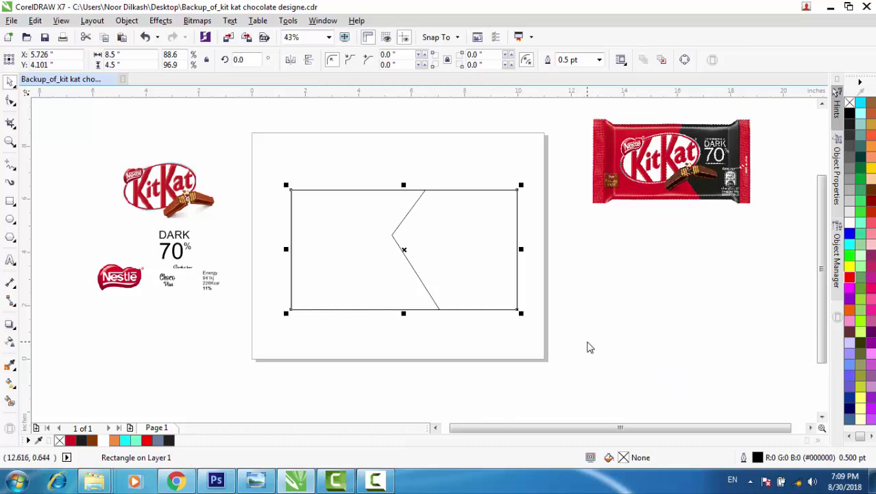
pyautogui.moveTo(287, 249); pyautogui.dragTo(499, 270)
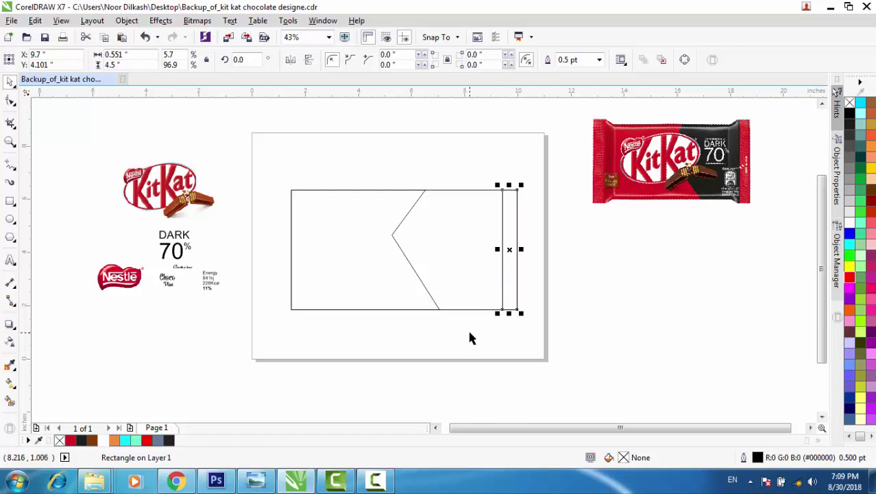
# - Smart Fill the right strip, the notched middle area and the left area as separate slate-blue shapes
pyautogui.click(11, 401)
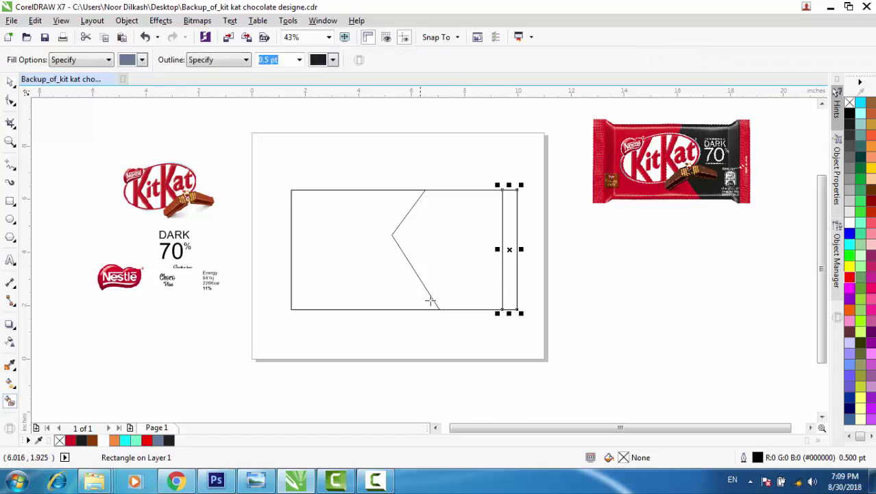
pyautogui.click(507, 236)
pyautogui.click(480, 233)
pyautogui.click(350, 248)
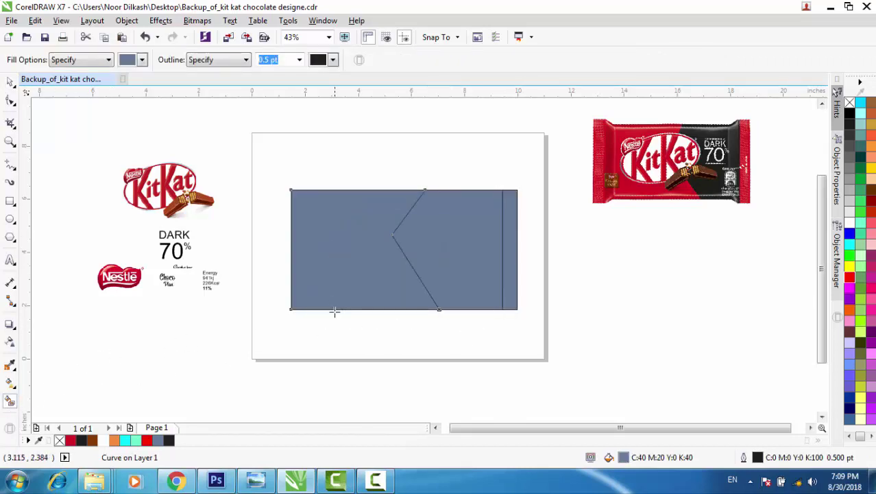
pyautogui.press('space')
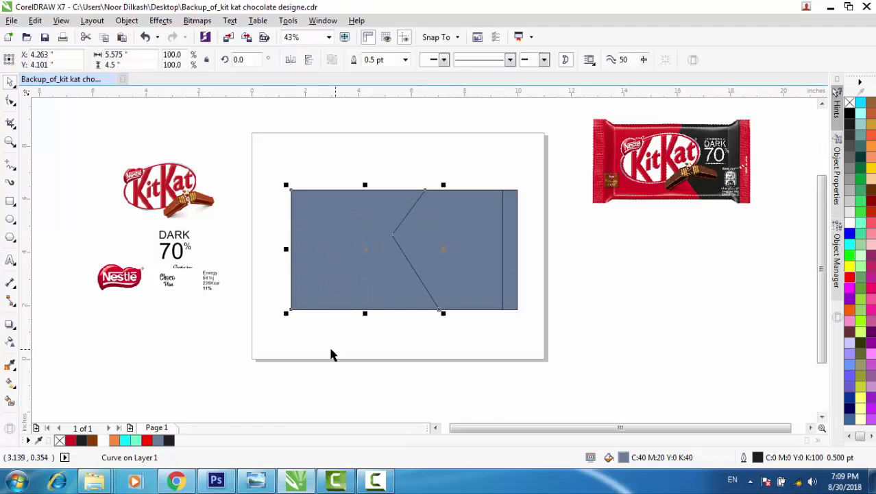
# - Color the left shape and right strip red (#D51225) and the notched middle shape near-black (#1D1D1B)
pyautogui.click(71, 440)
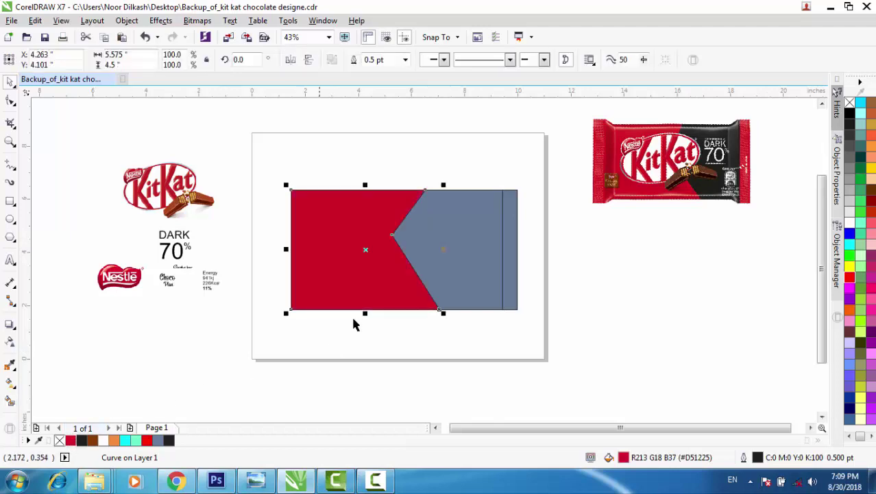
pyautogui.click(436, 296)
pyautogui.click(81, 440)
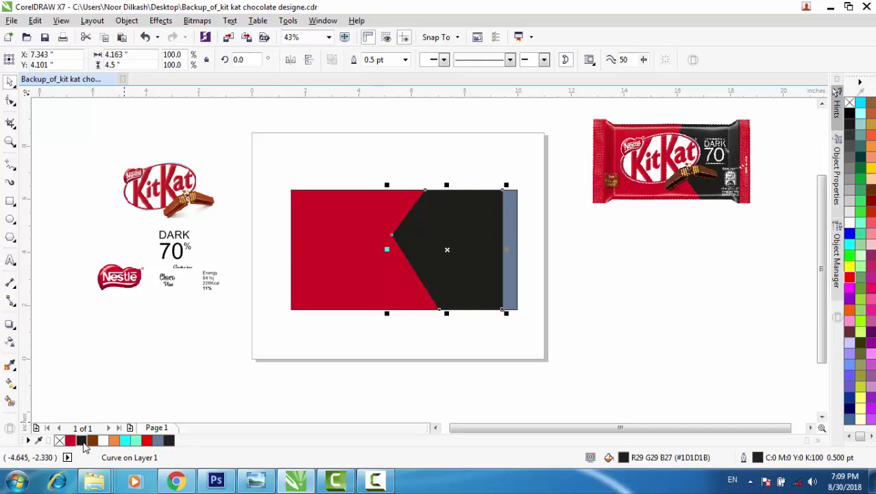
pyautogui.click(511, 293)
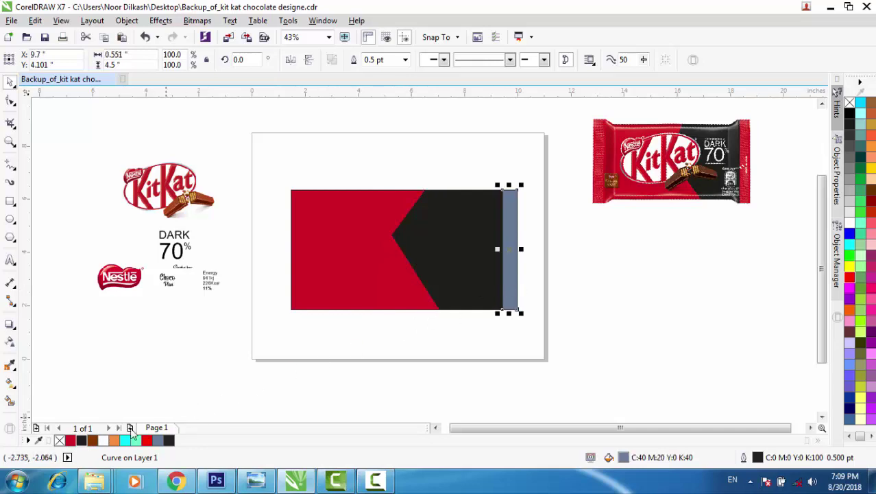
pyautogui.click(71, 440)
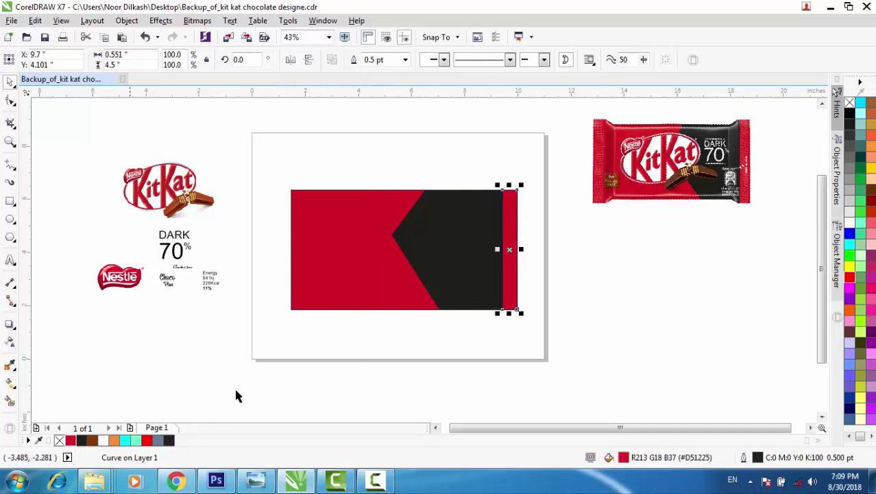
pyautogui.click(418, 339)
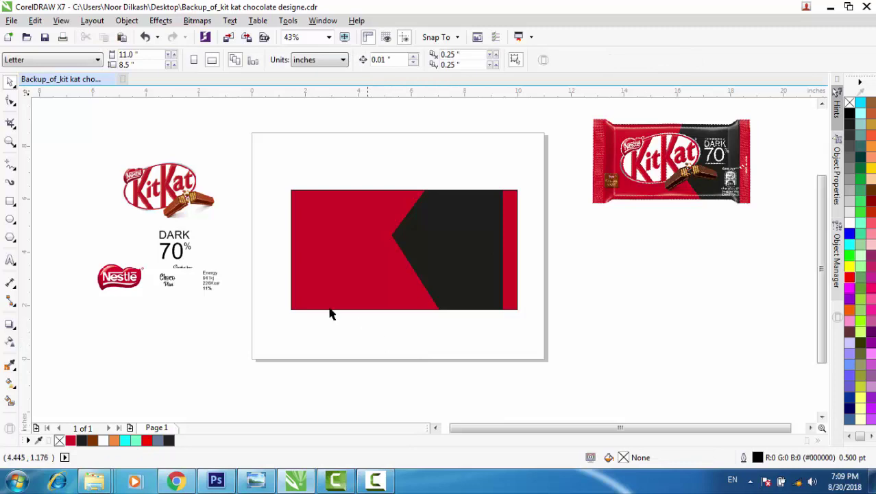
# - Draw a thin horizontal rectangle about 1.98 by 0.24 inches above the wrapper artwork
pyautogui.click(10, 201)
pyautogui.moveTo(347, 141); pyautogui.dragTo(400, 147)
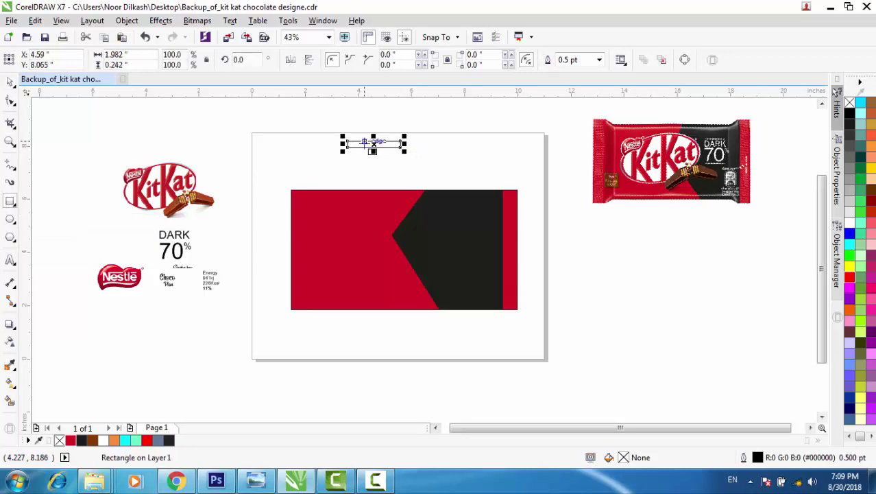
# - Convert the thin rectangle above the wrapper to curves and delete its two lower corner nodes to leave a two-node closed shape
pyautogui.scroll(2, 364, 143)
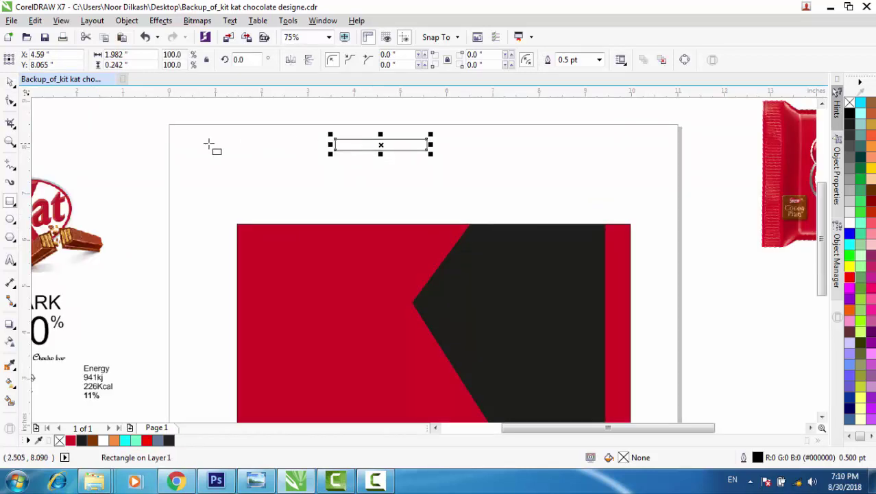
pyautogui.click(10, 100)
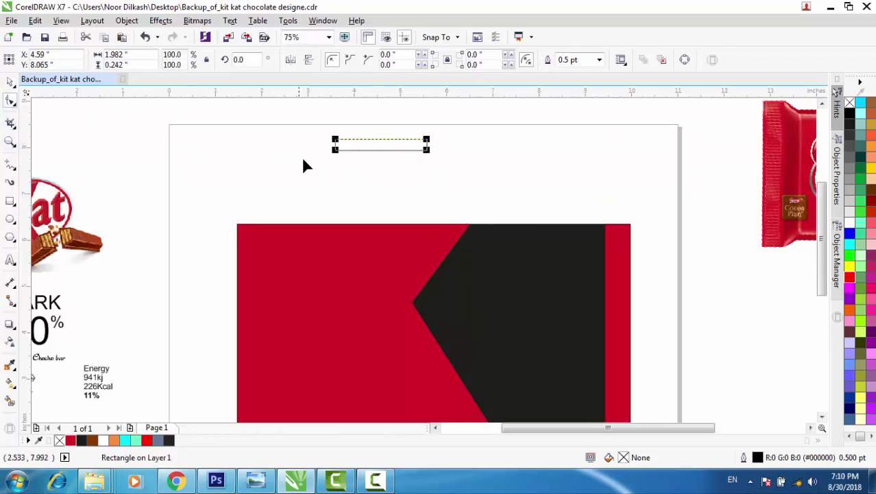
pyautogui.rightClick(339, 144)
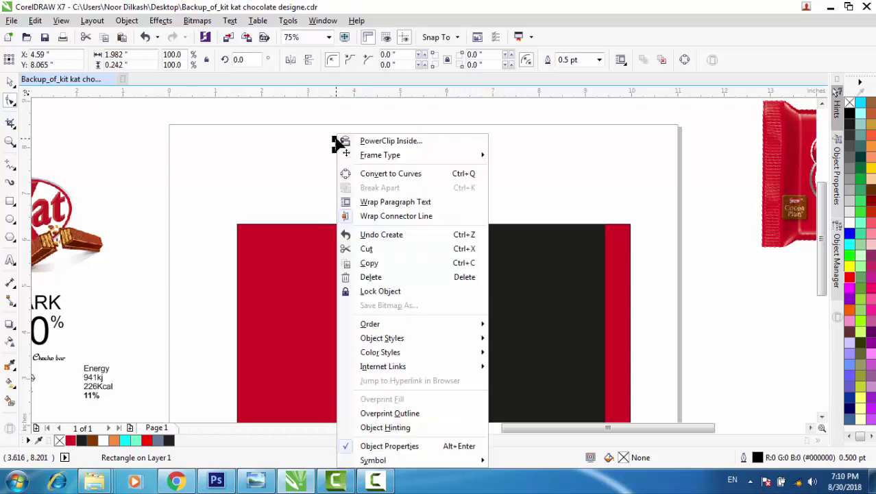
pyautogui.click(358, 175)
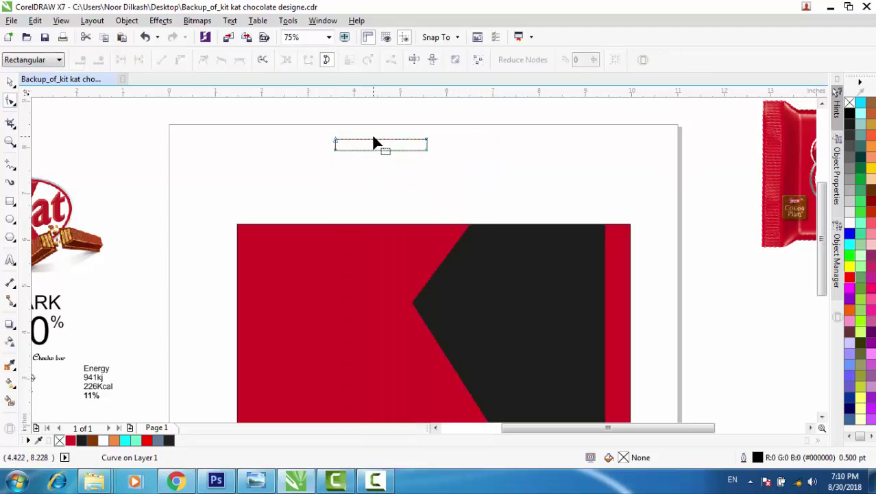
pyautogui.scroll(2, 372, 137)
pyautogui.click(298, 163)
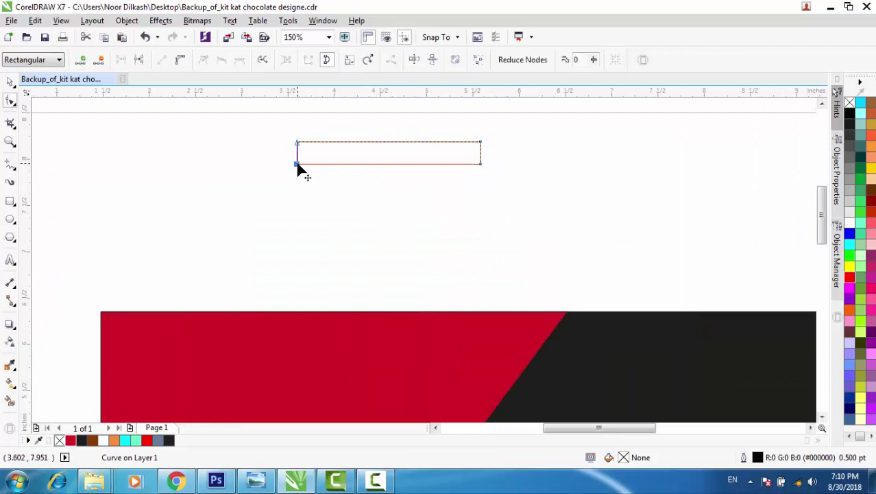
pyautogui.press('Delete')
pyautogui.click(480, 164)
pyautogui.press('Delete')
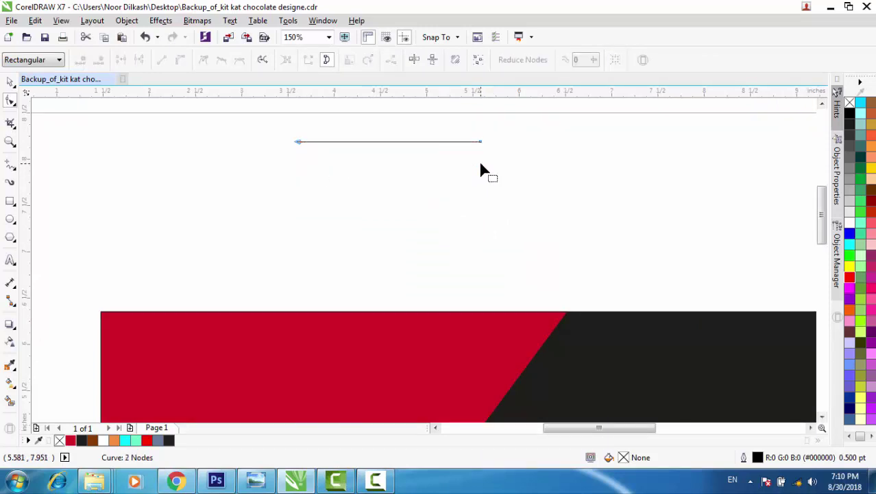
# - Convert one of the two overlapping segments to a curve and bow it slightly downward
pyautogui.click(388, 142)
pyautogui.rightClick(388, 141)
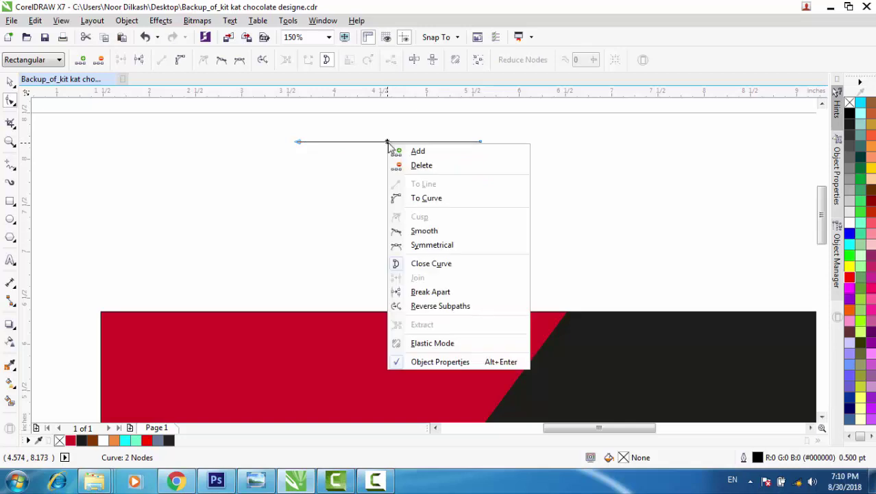
pyautogui.click(412, 198)
pyautogui.moveTo(357, 142); pyautogui.dragTo(358, 149)
pyautogui.moveTo(420, 145); pyautogui.dragTo(418, 152)
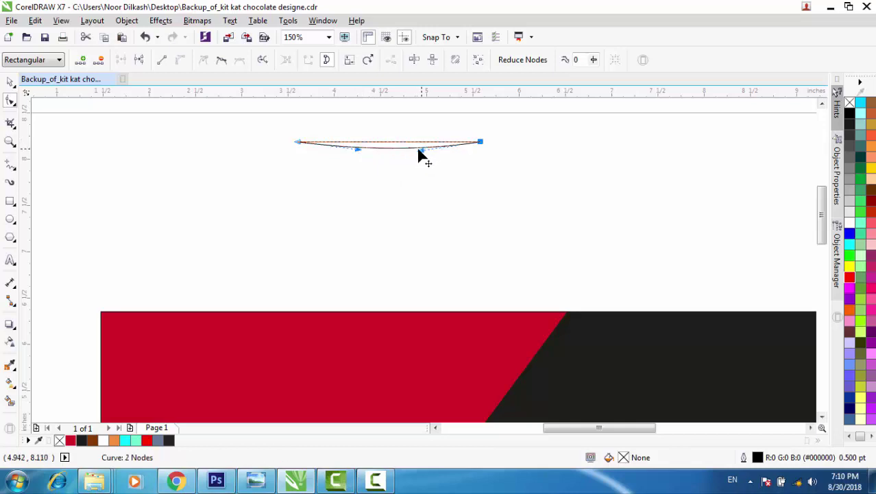
# - Convert the remaining straight segment to a curve and bow it upward, evening out the lower arc to form a thin lens
pyautogui.click(377, 143)
pyautogui.rightClick(377, 145)
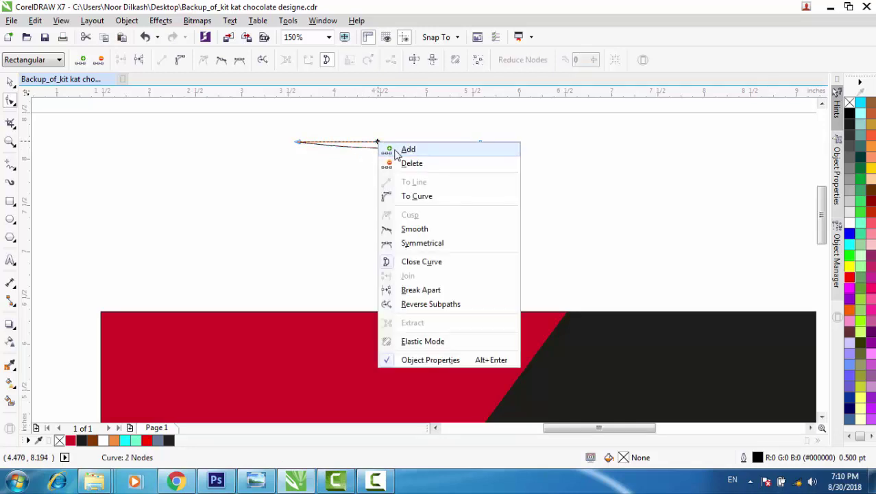
pyautogui.click(404, 194)
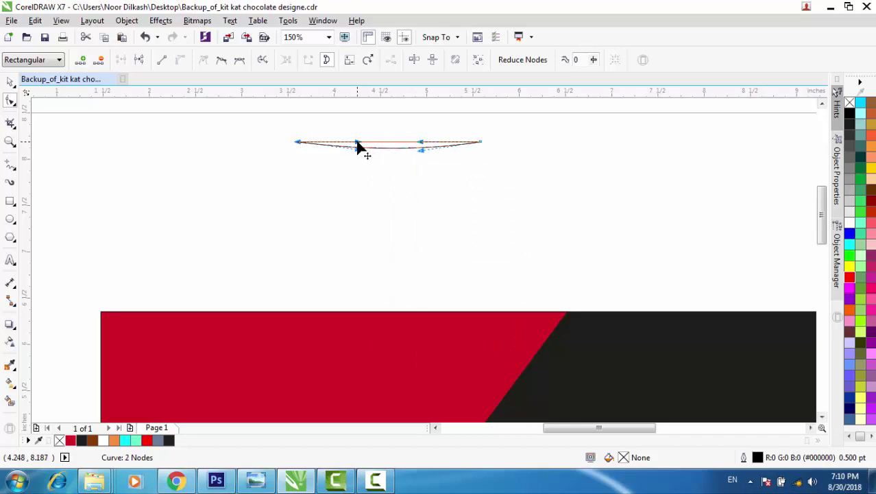
pyautogui.moveTo(361, 146); pyautogui.dragTo(363, 141)
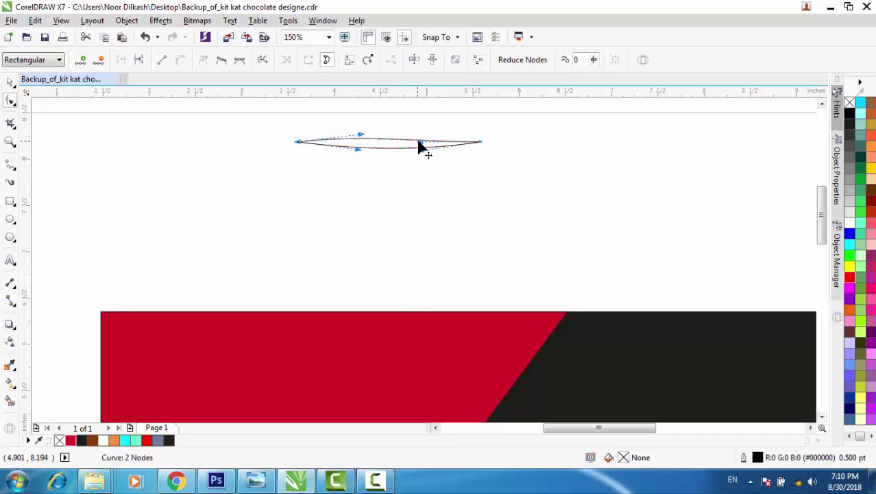
pyautogui.moveTo(421, 148); pyautogui.dragTo(421, 141)
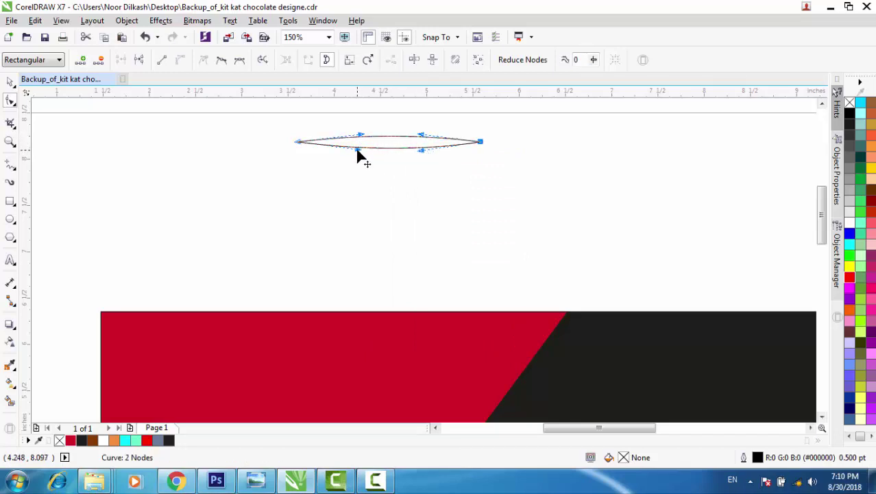
pyautogui.moveTo(357, 150); pyautogui.dragTo(358, 153)
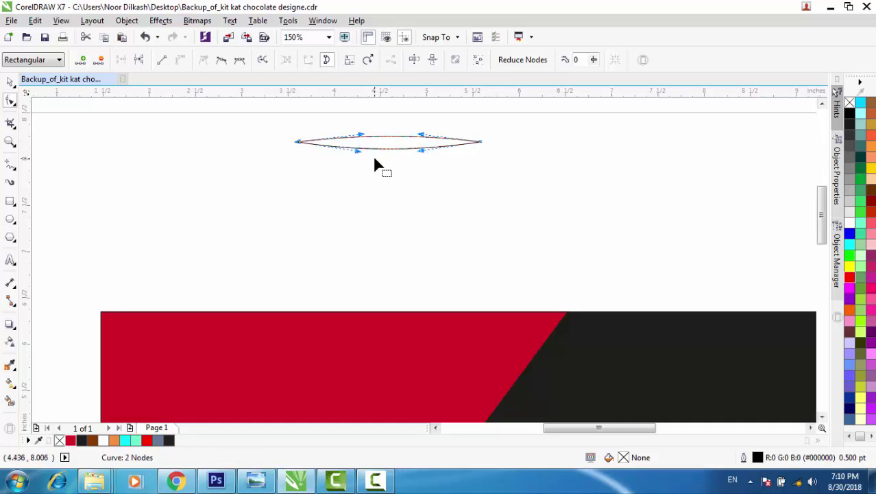
# - Smart Fill the lens with slate blue and remove the outlines from both the filled shape and the original curve
pyautogui.press('space')
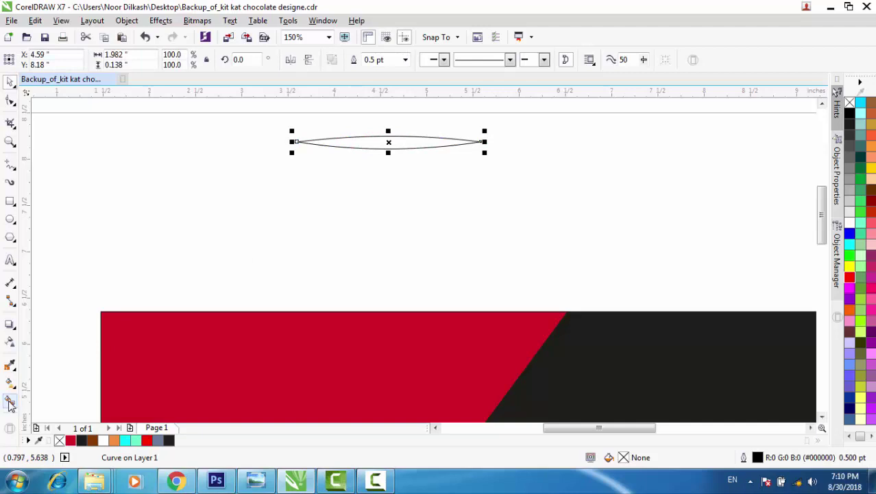
pyautogui.click(11, 400)
pyautogui.click(405, 145)
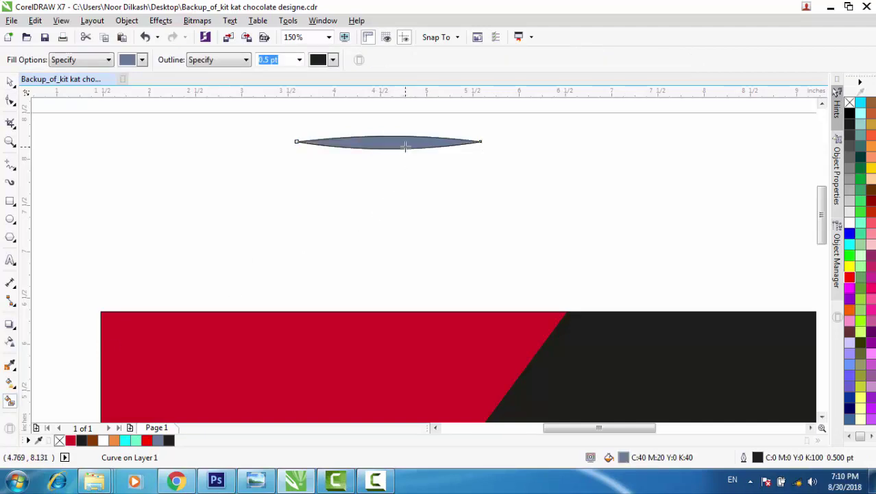
pyautogui.press('space')
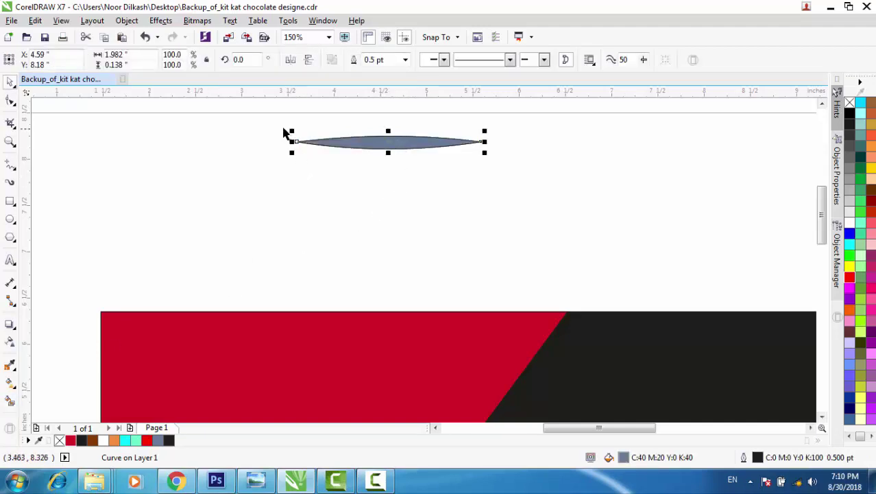
pyautogui.moveTo(273, 127); pyautogui.dragTo(496, 200)
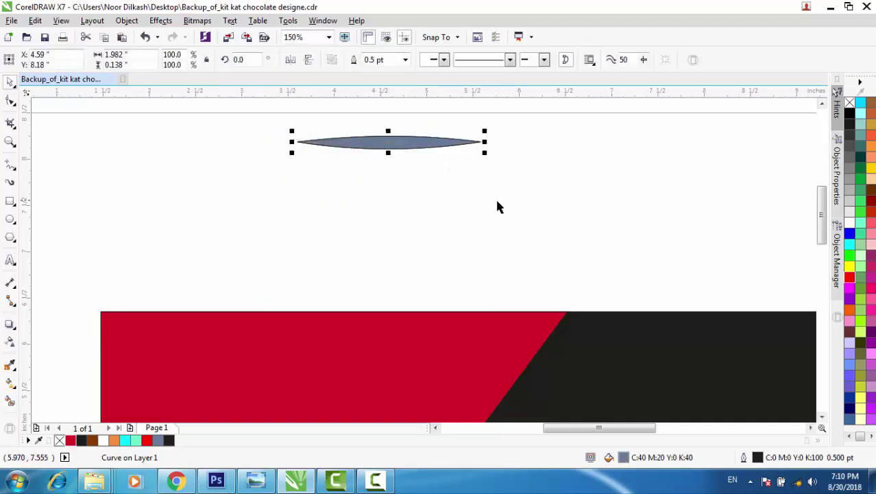
pyautogui.rightClick(60, 440)
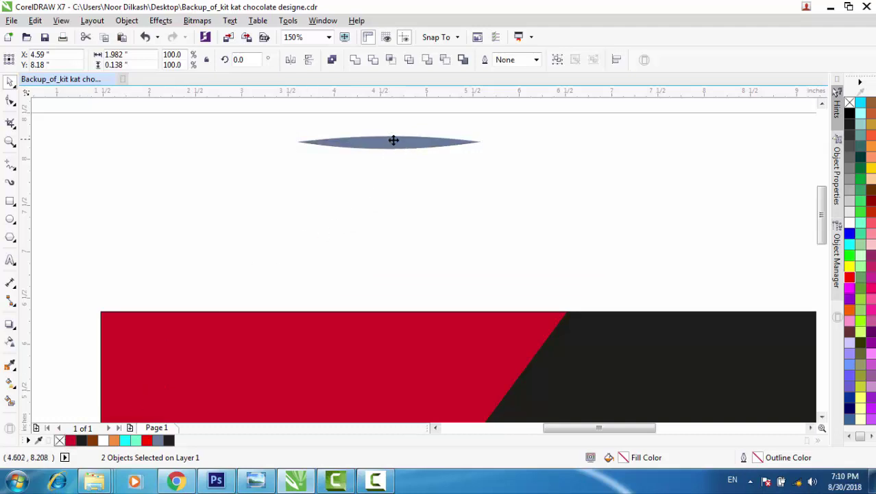
# - Move both lens shapes onto the upper part of the black area and fill them white
pyautogui.moveTo(393, 140); pyautogui.dragTo(647, 357)
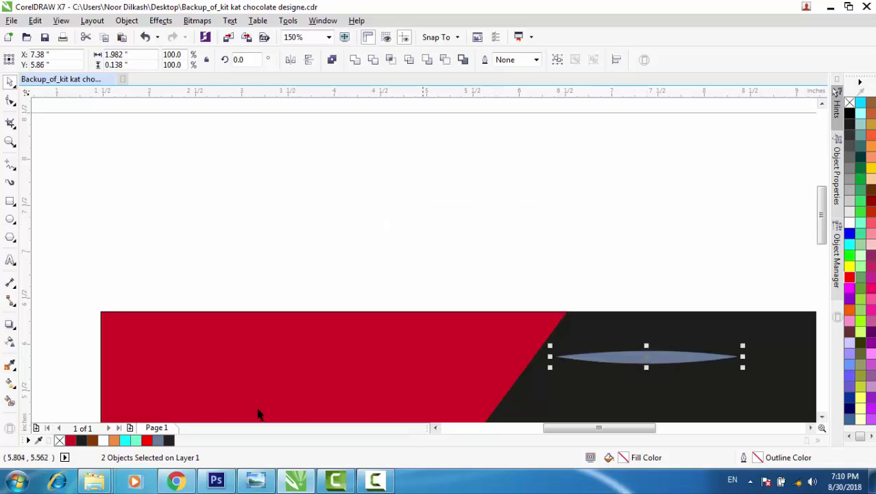
pyautogui.click(103, 440)
pyautogui.scroll(-1, 514, 322)
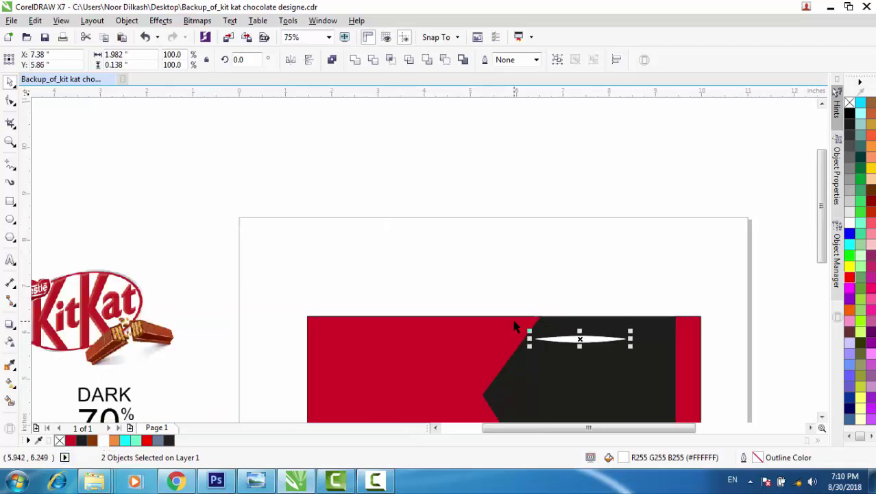
# - Flatten the white lens to about 0.07 inches high and shift it down and toward the right red strip
pyautogui.moveTo(617, 427); pyautogui.dragTo(630, 427)
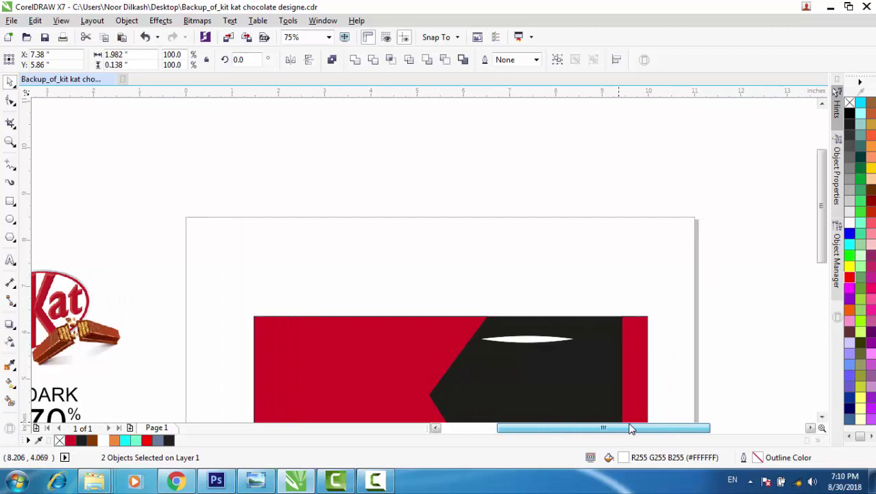
pyautogui.moveTo(823, 241); pyautogui.dragTo(826, 290)
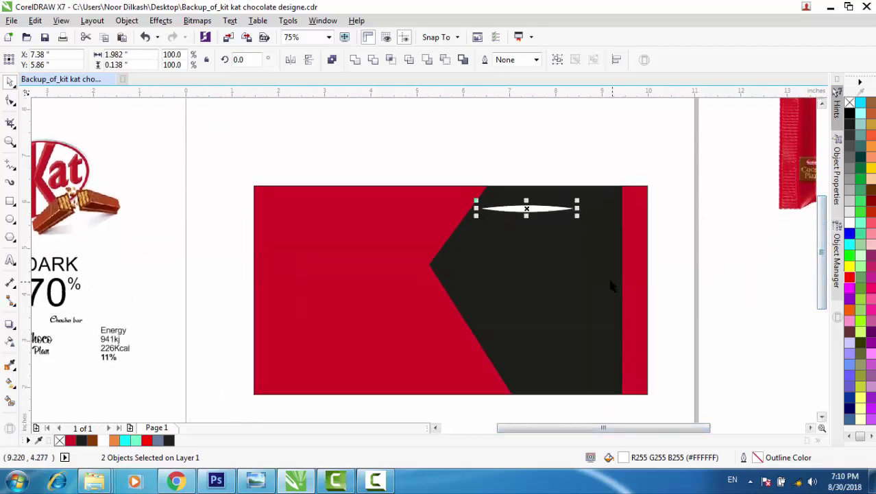
pyautogui.moveTo(525, 208); pyautogui.dragTo(546, 221)
pyautogui.scroll(1, 587, 237)
pyautogui.scroll(-1, 545, 221)
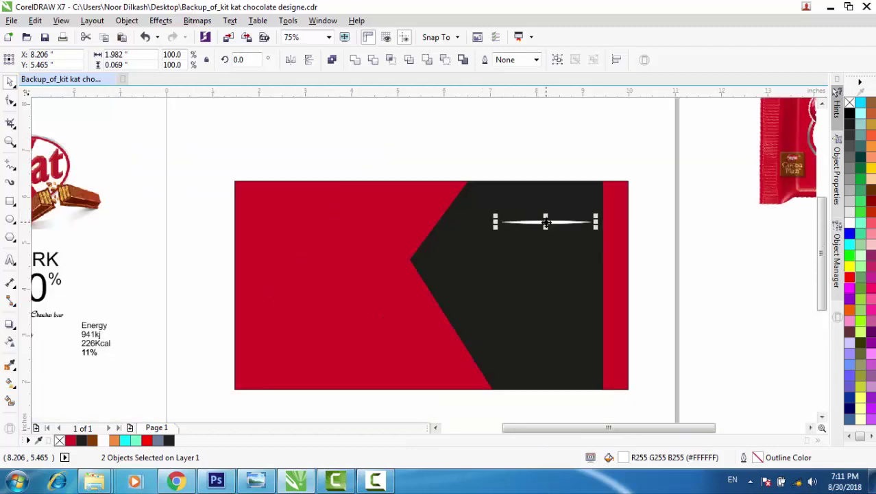
# - Place a copy of the KitKat logo image on the wrapper where the red and black areas meet
pyautogui.scroll(-1, 545, 221)
pyautogui.click(324, 307)
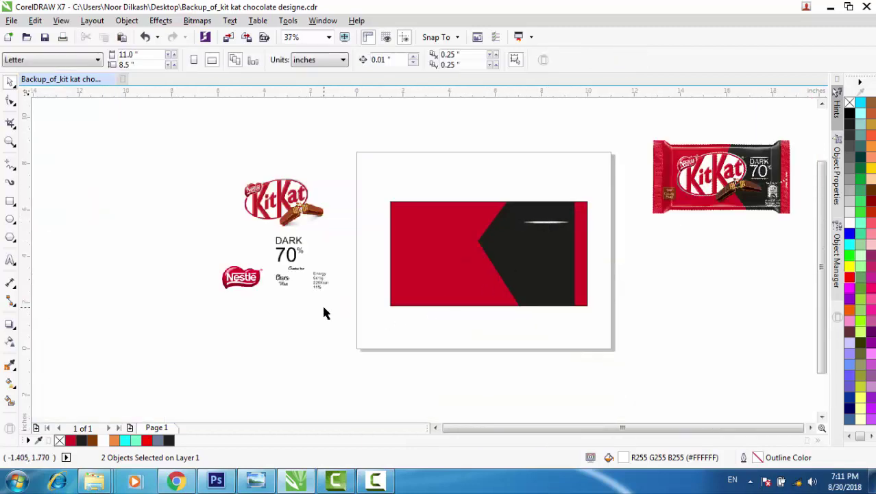
pyautogui.click(283, 202)
pyautogui.moveTo(283, 201); pyautogui.dragTo(457, 240)
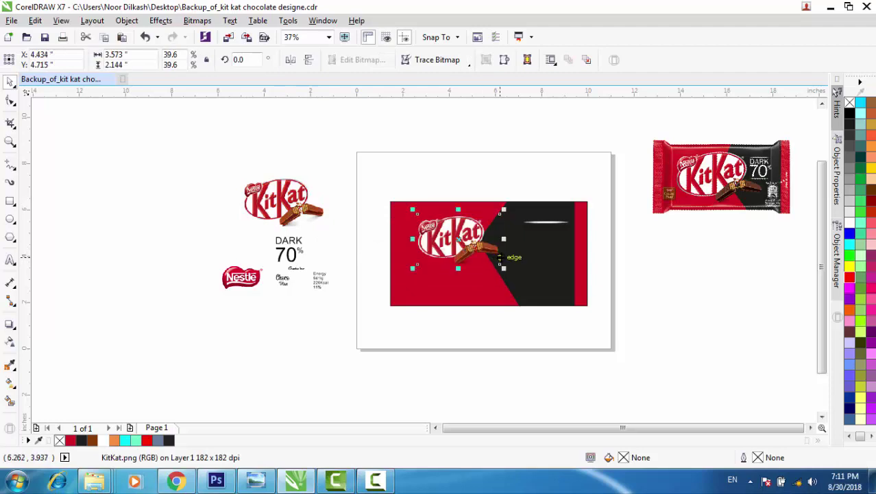
# - Enlarge the KitKat logo copy to about 5.32 by 3.19 inches and position it across the red and black areas
pyautogui.scroll(1, 500, 257)
pyautogui.moveTo(542, 428); pyautogui.dragTo(579, 421)
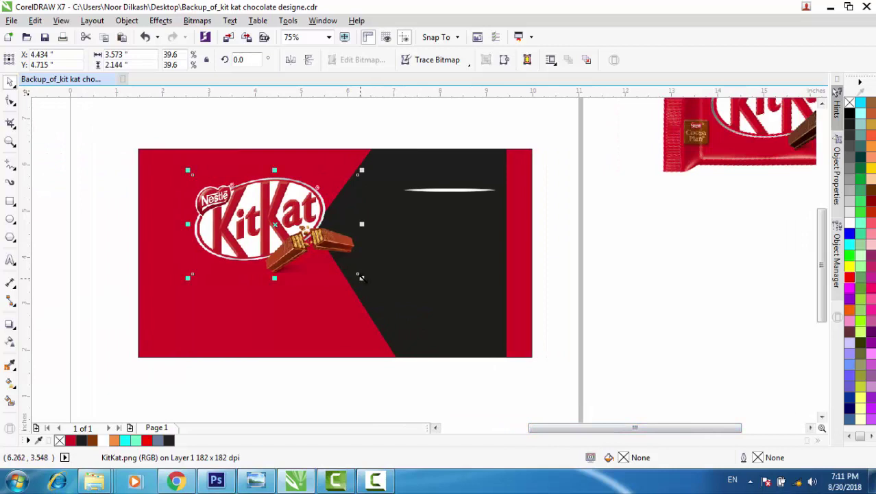
pyautogui.moveTo(360, 277); pyautogui.dragTo(428, 318)
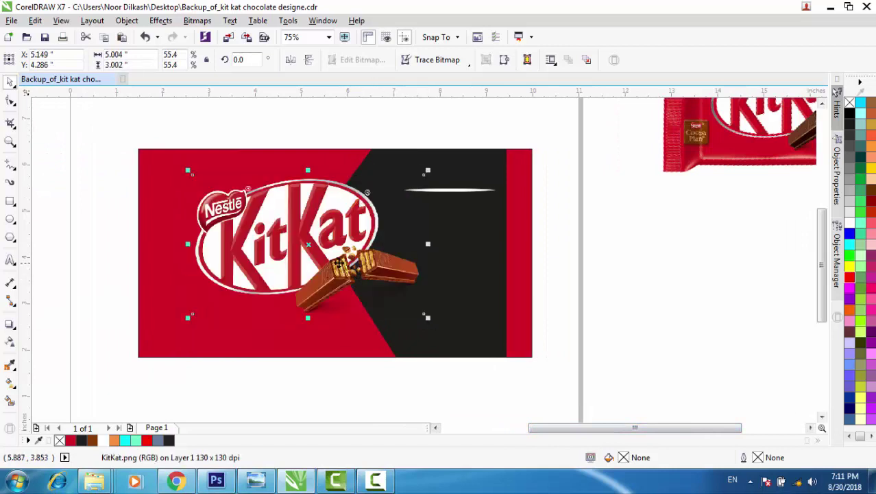
pyautogui.moveTo(339, 263); pyautogui.dragTo(353, 267)
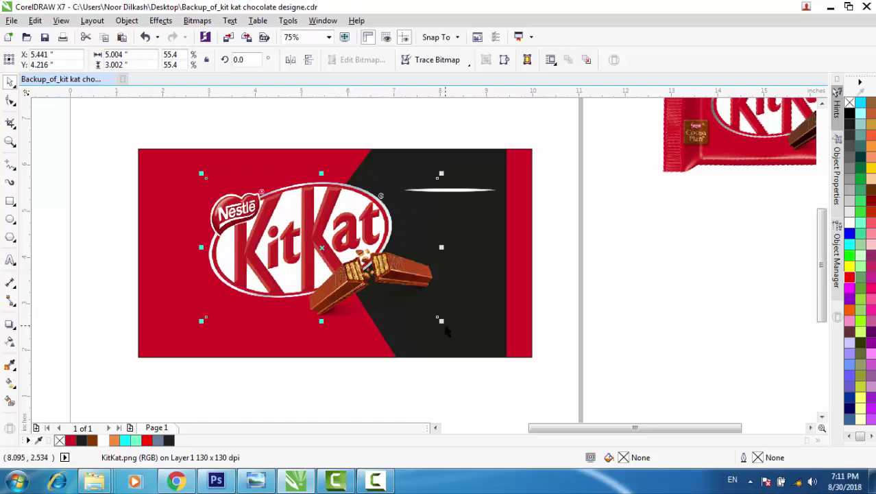
pyautogui.moveTo(440, 319); pyautogui.dragTo(465, 337)
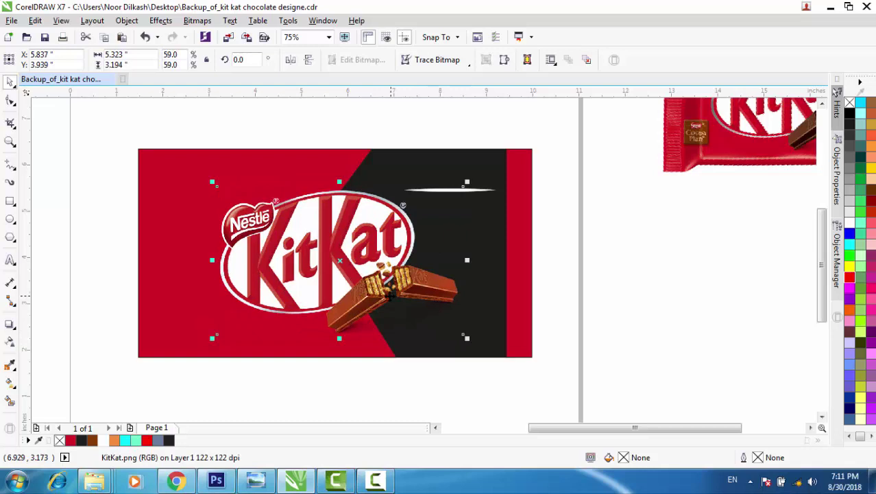
pyautogui.moveTo(391, 296); pyautogui.dragTo(373, 278)
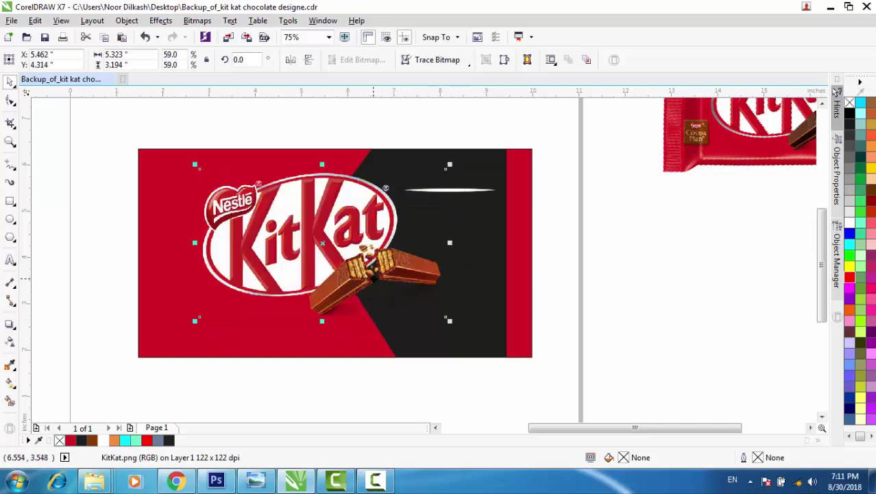
pyautogui.press('Down')
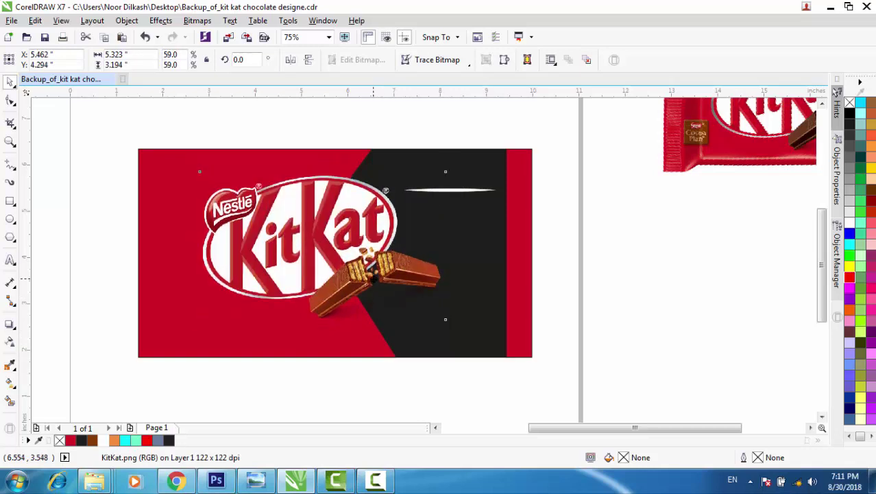
# - Place the DARK 70% text group on the black area just below the white lens and nudge it slightly left
pyautogui.scroll(-1, 373, 278)
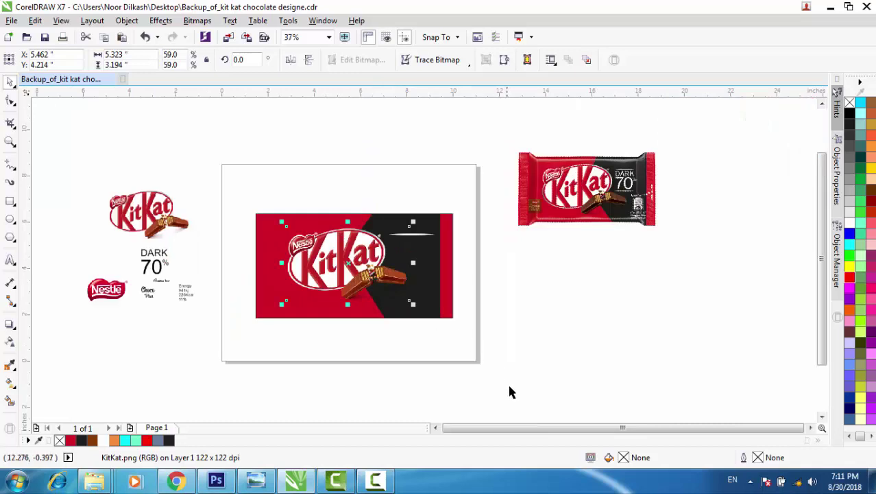
pyautogui.click(436, 428)
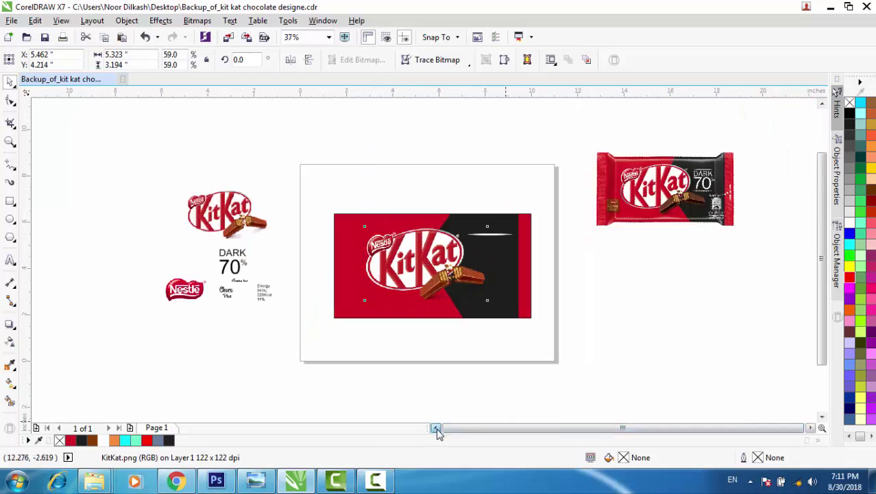
pyautogui.click(279, 324)
pyautogui.moveTo(203, 241); pyautogui.dragTo(506, 255)
pyautogui.scroll(2, 509, 257)
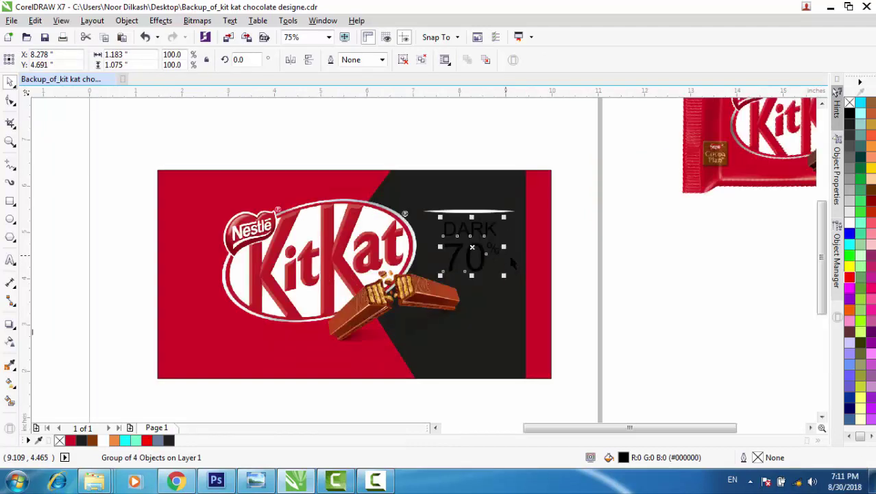
pyautogui.press('Left')
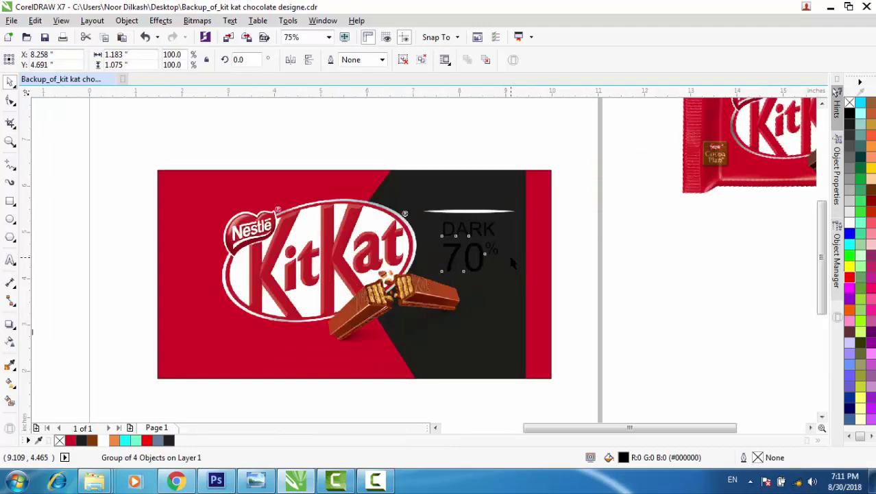
# - Nudge the DARK 70% text group up and slightly left, closer beneath the white lens
pyautogui.press('Up')
pyautogui.press('Up')
pyautogui.press('Up')
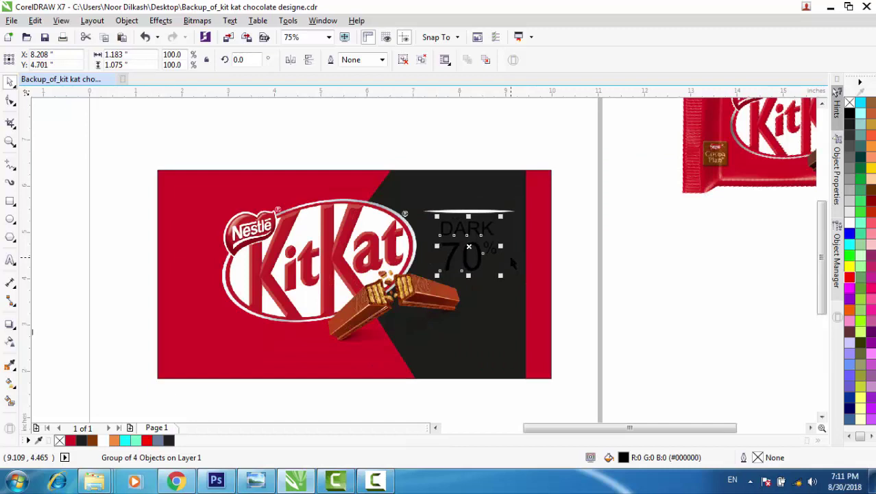
pyautogui.press('Left')
pyautogui.press('Left')
pyautogui.press('Left')
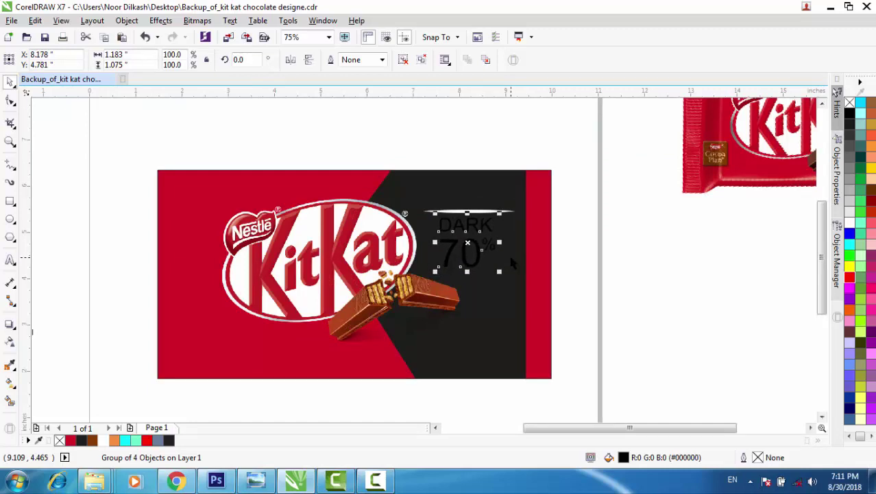
# - Fill the DARK 70% text group with white
pyautogui.scroll(-2, 512, 259)
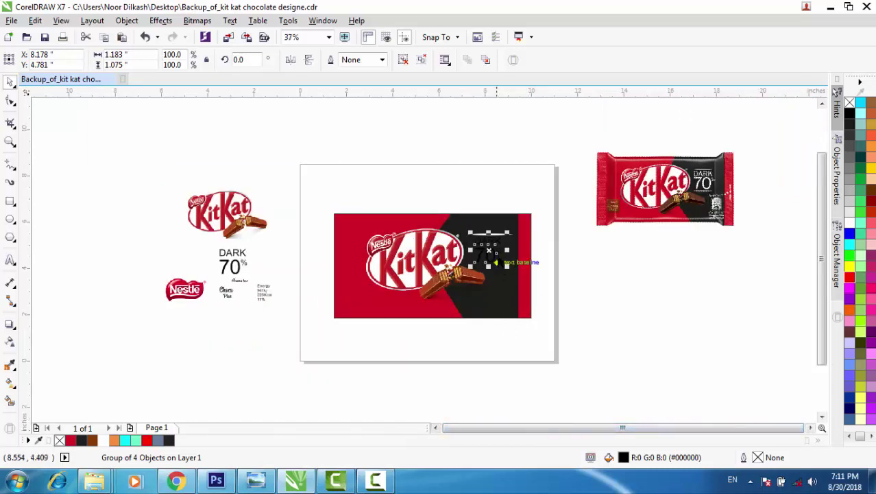
pyautogui.scroll(2, 495, 261)
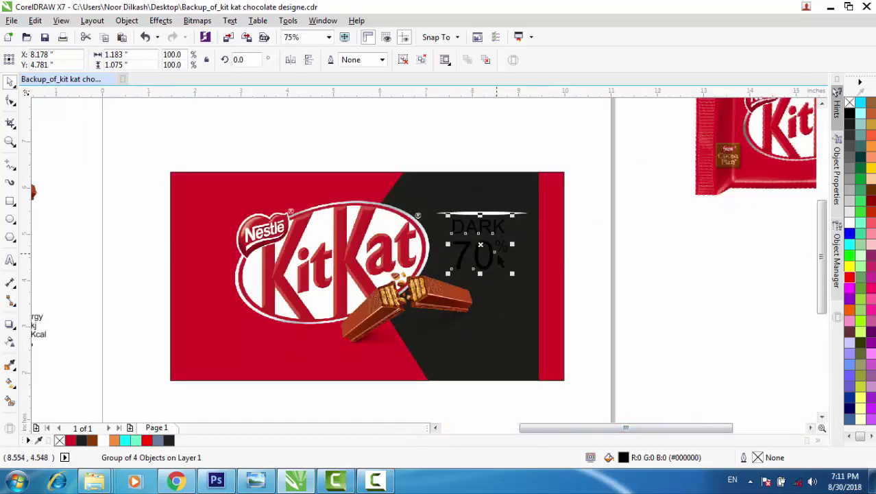
pyautogui.click(103, 440)
pyautogui.scroll(2, 476, 236)
pyautogui.click(706, 182)
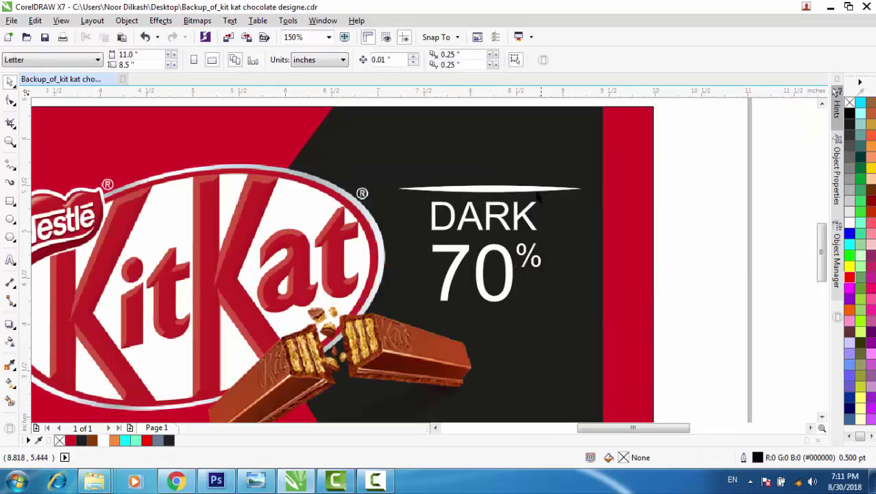
# - Place a copy of the white lens directly below the 70% text
pyautogui.click(528, 189)
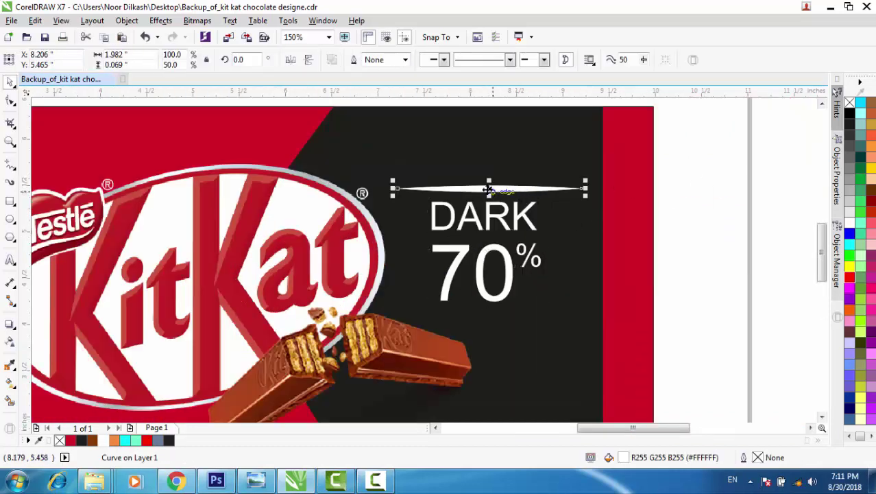
pyautogui.moveTo(488, 189); pyautogui.dragTo(494, 315)
pyautogui.rightClick(495, 314)
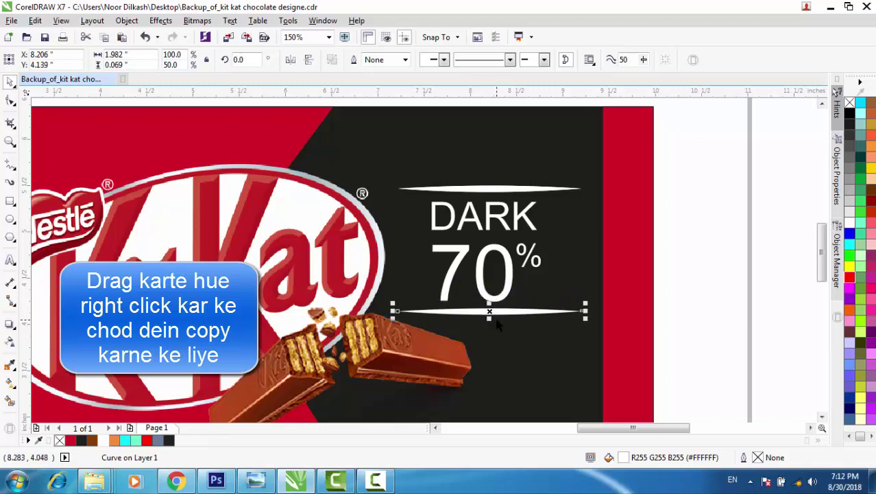
# - Nudge the upper white lens about 0.06 inches left to align it with the lower one
pyautogui.click(519, 189)
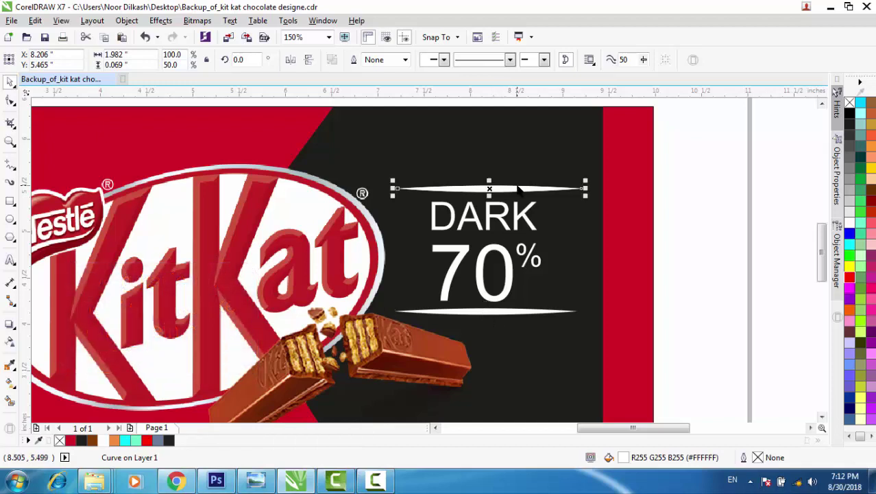
pyautogui.press('Left')
pyautogui.press('Left')
pyautogui.press('Left')
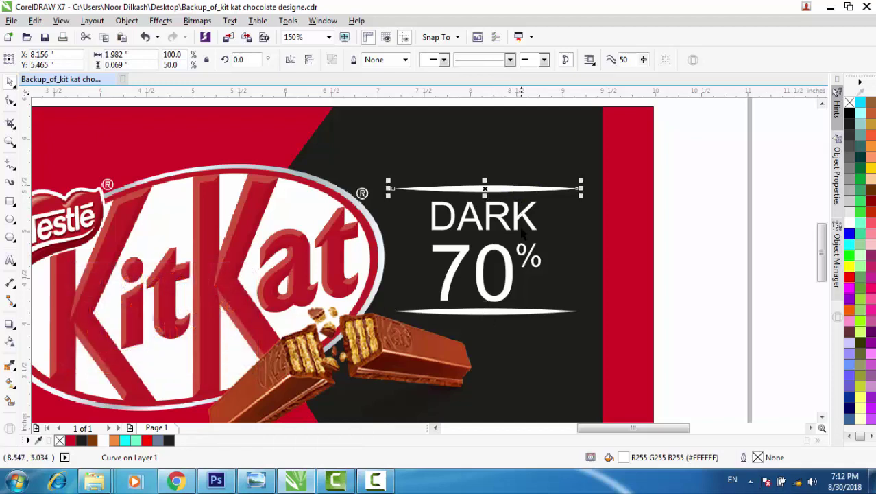
pyautogui.scroll(-2, 521, 233)
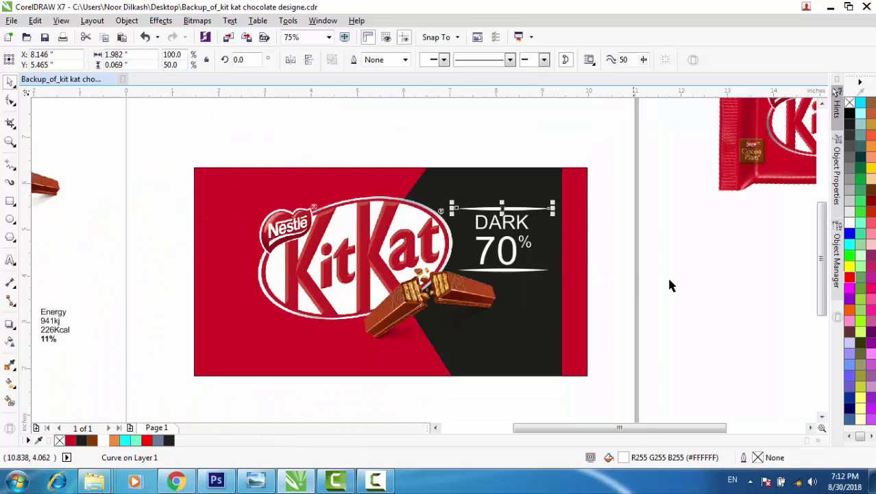
pyautogui.click(689, 278)
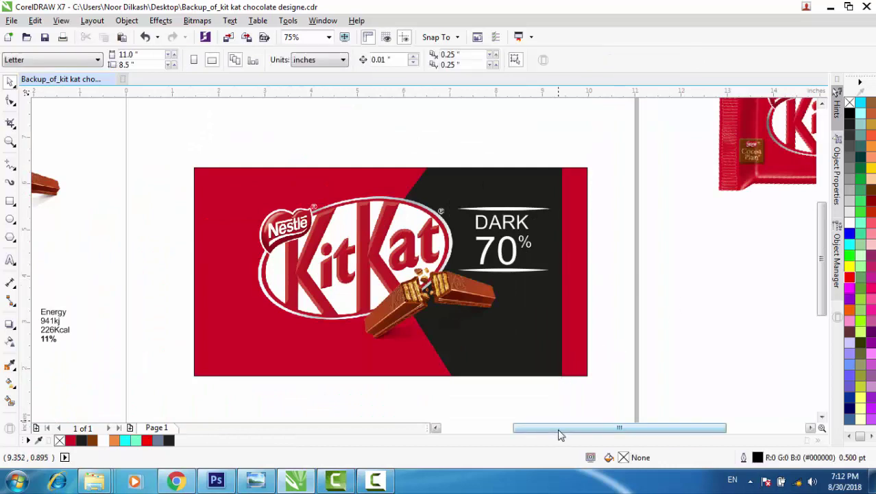
# - Draw a rectangle about 1.68 by 2.36 inches on the empty area right of the page and round its corners to about 0.56 inches
pyautogui.moveTo(561, 428); pyautogui.dragTo(569, 427)
pyautogui.scroll(-2, 473, 396)
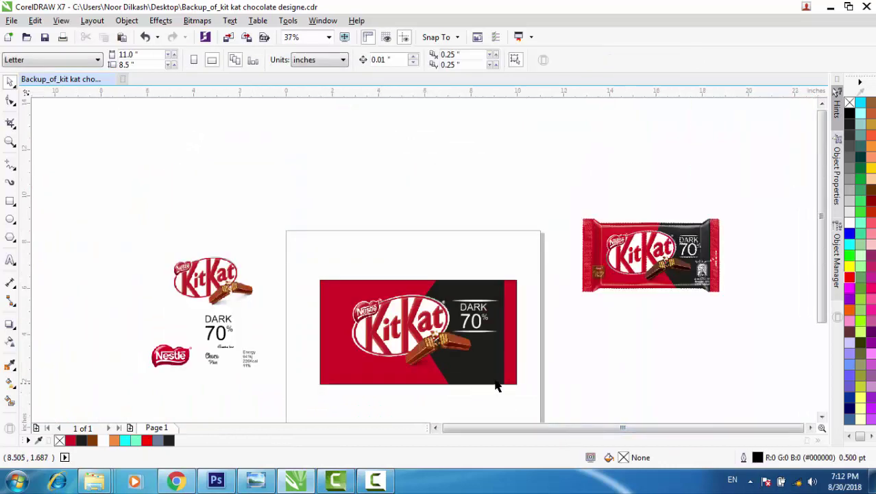
pyautogui.moveTo(821, 233); pyautogui.dragTo(823, 288)
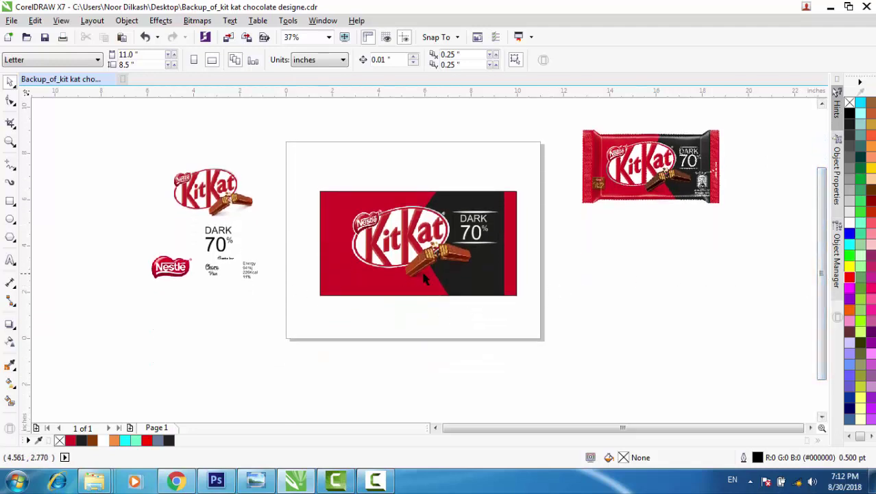
pyautogui.scroll(2, 585, 279)
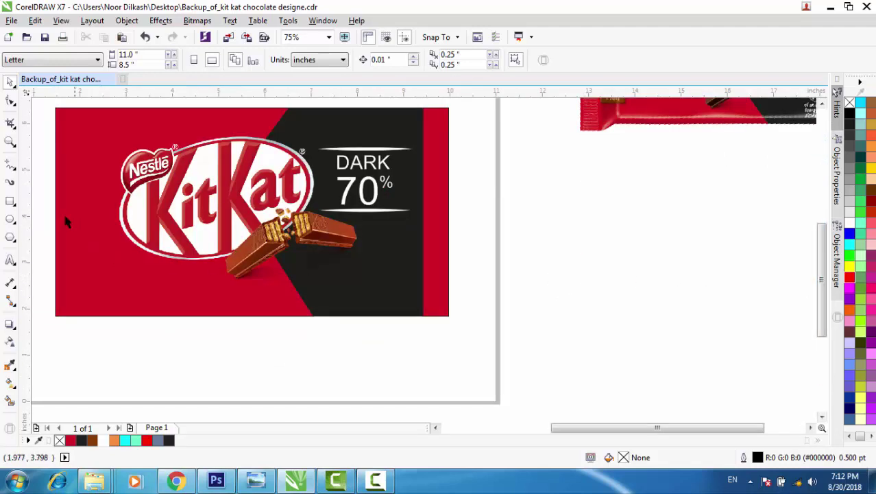
pyautogui.click(10, 200)
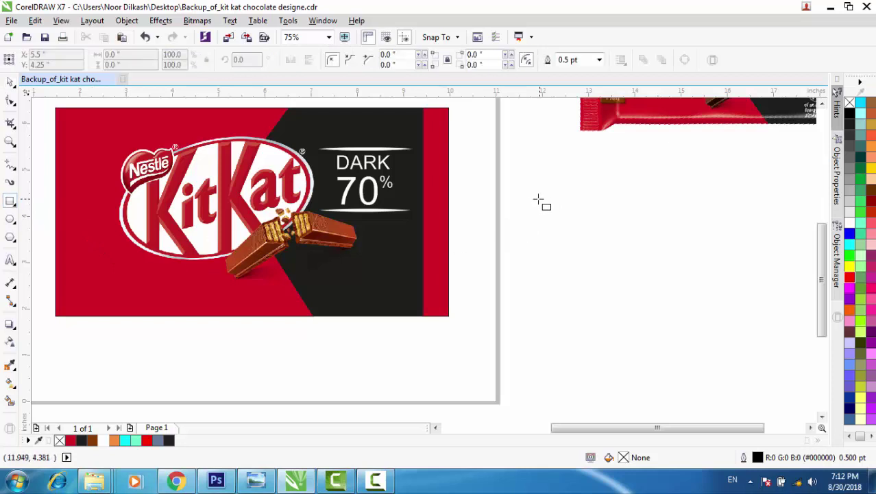
pyautogui.moveTo(533, 200); pyautogui.dragTo(611, 310)
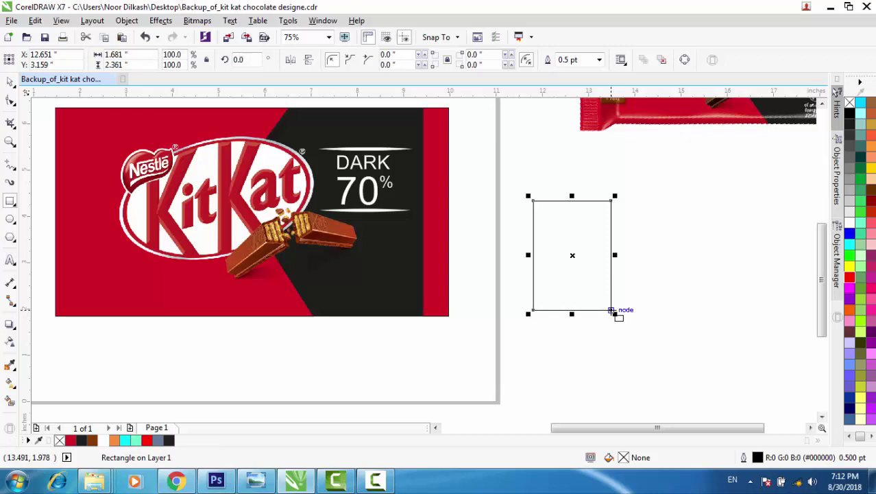
pyautogui.click(10, 100)
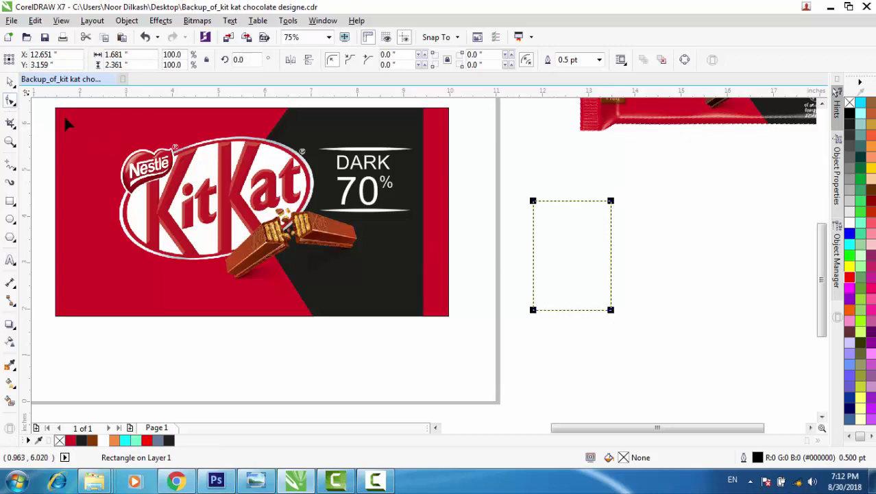
pyautogui.moveTo(534, 200); pyautogui.dragTo(556, 226)
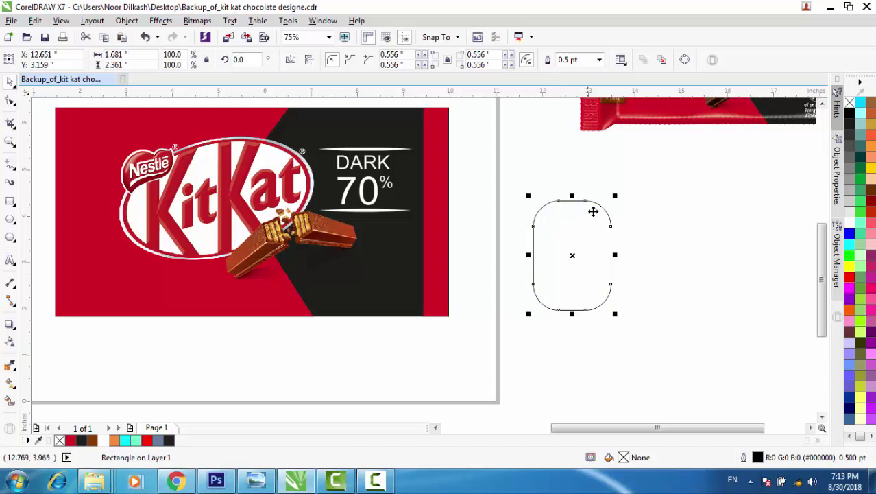
# - Add a concentric copy of the rounded rectangle at about 1.54 by 2.17 inches and smart-fill the ring between them with blue-gray
pyautogui.moveTo(617, 195); pyautogui.dragTo(614, 199)
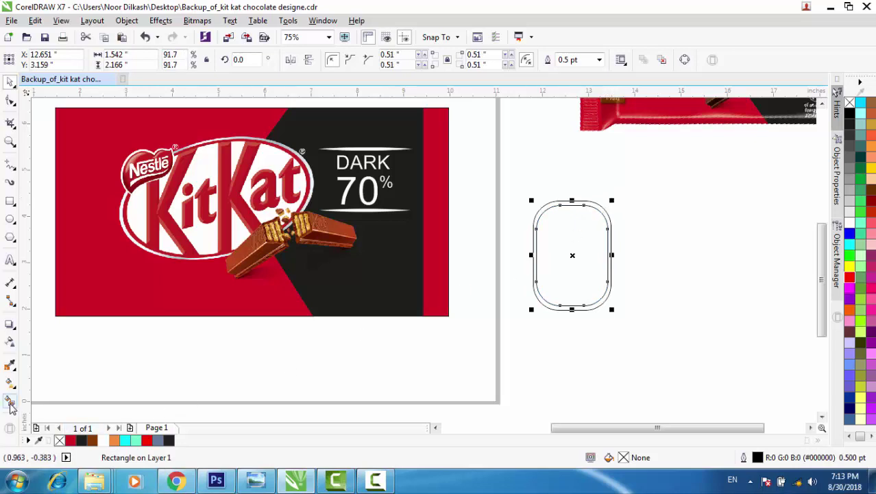
pyautogui.click(10, 401)
pyautogui.click(604, 210)
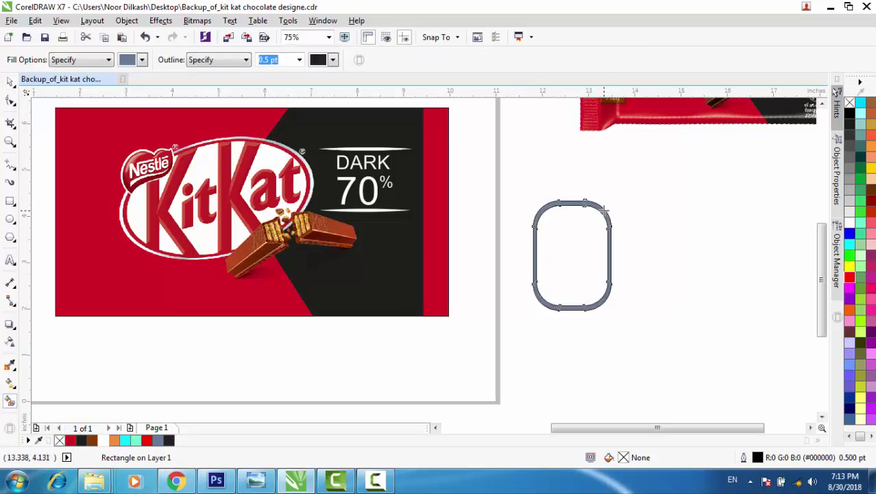
pyautogui.press('space')
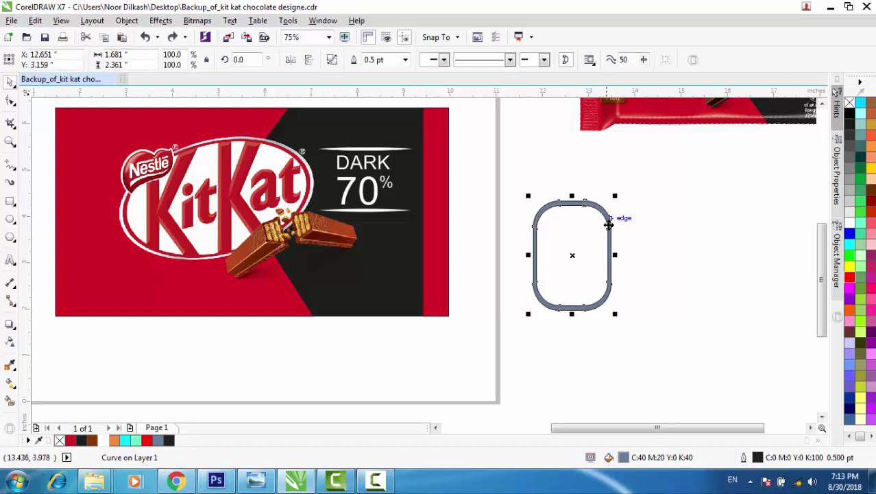
# - Size an inner rounded outline to about 1.37 by 1.92 inches and smart-fill the ring around it, coloring that ring near-black #1D1D1B
pyautogui.click(567, 254)
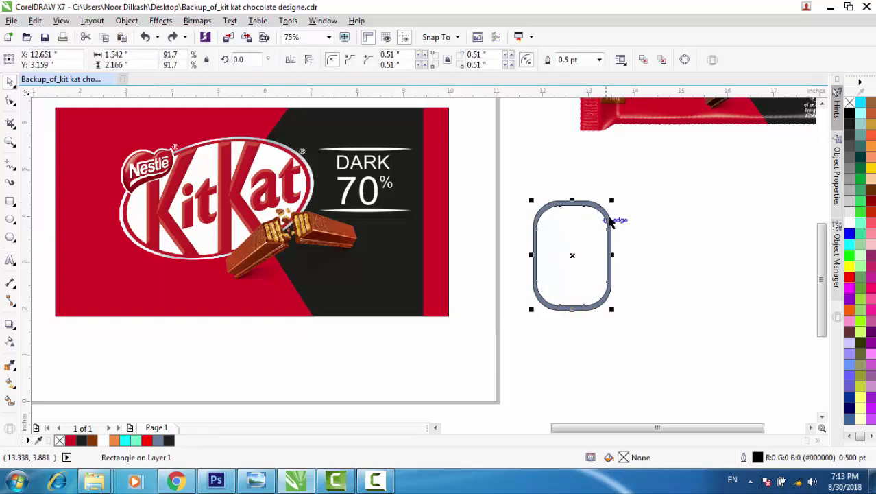
pyautogui.moveTo(612, 198); pyautogui.dragTo(611, 207)
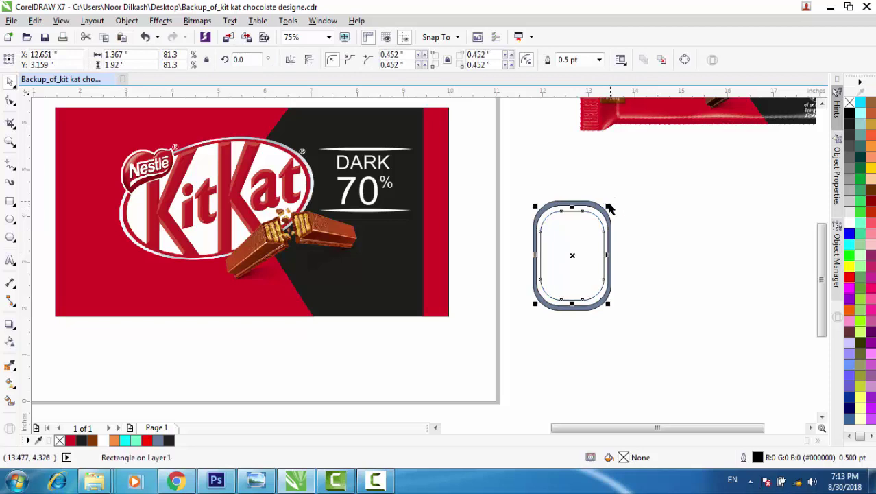
pyautogui.click(9, 400)
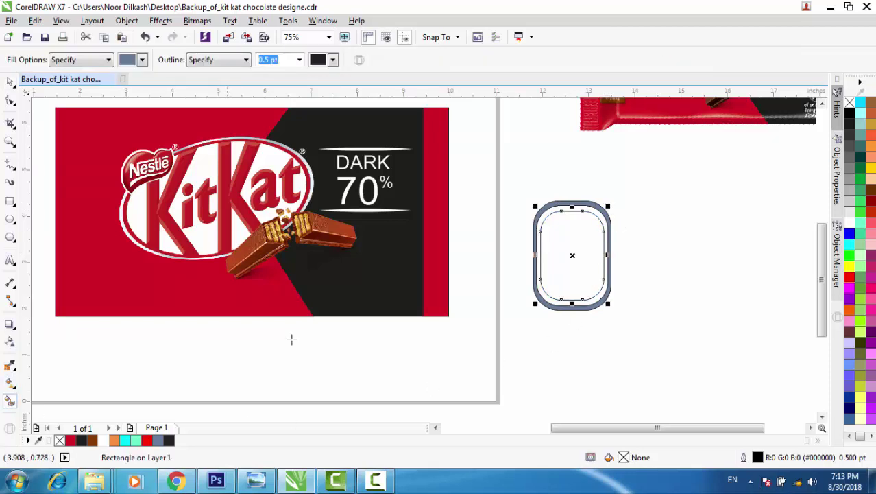
pyautogui.click(597, 213)
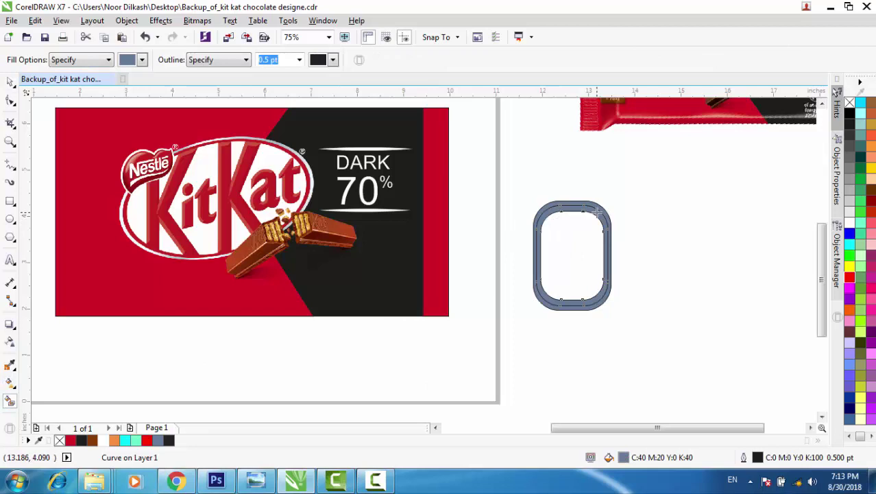
pyautogui.press('space')
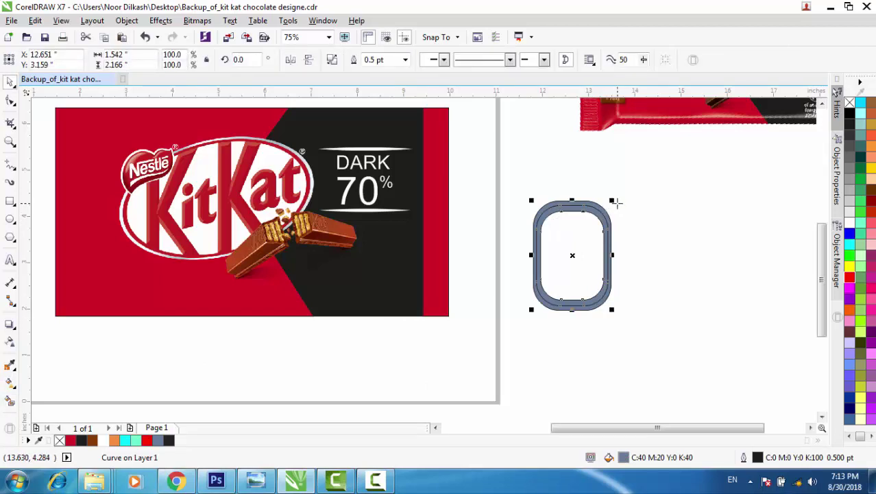
pyautogui.click(86, 440)
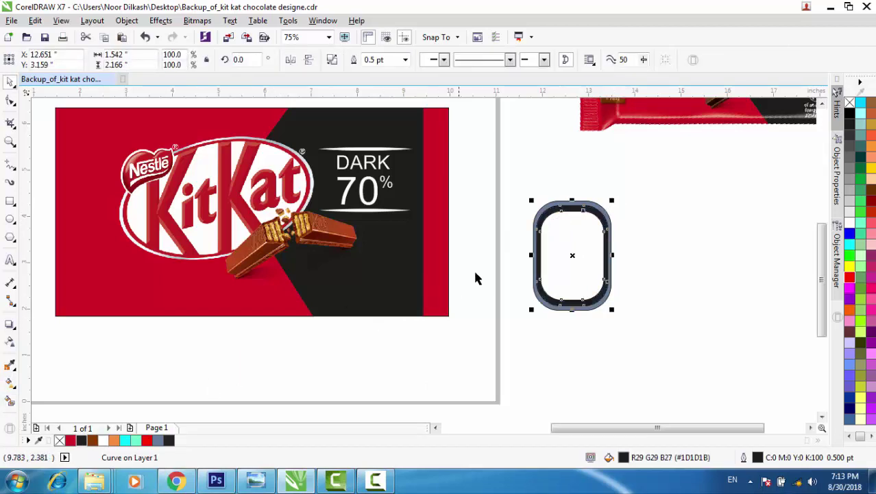
# - Recolor the outer blue-gray ring of the rounded frame white
pyautogui.scroll(1, 630, 216)
pyautogui.click(600, 209)
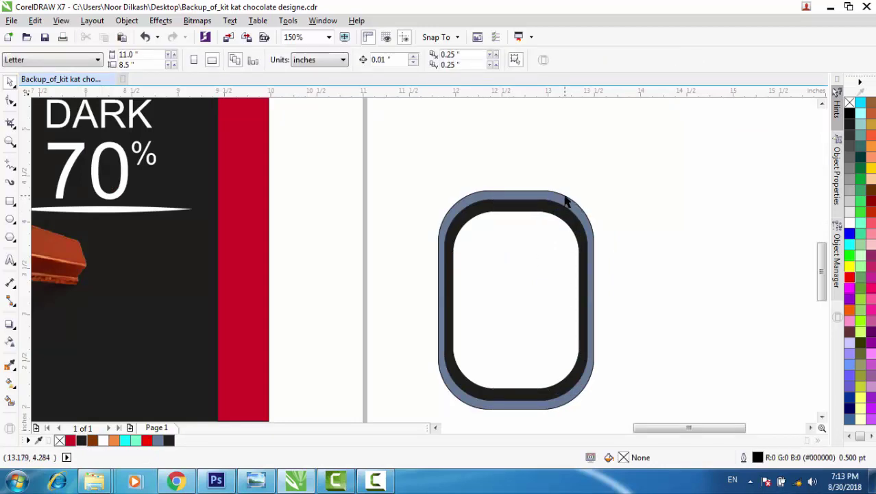
pyautogui.click(566, 201)
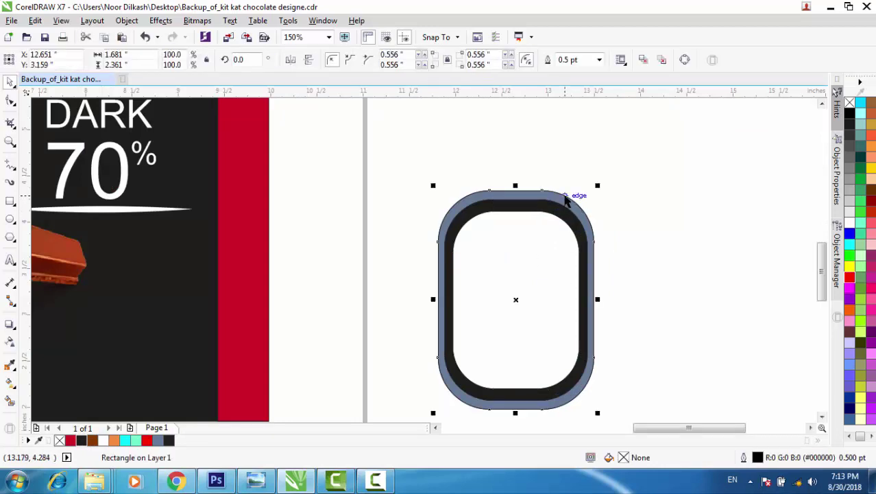
pyautogui.click(106, 440)
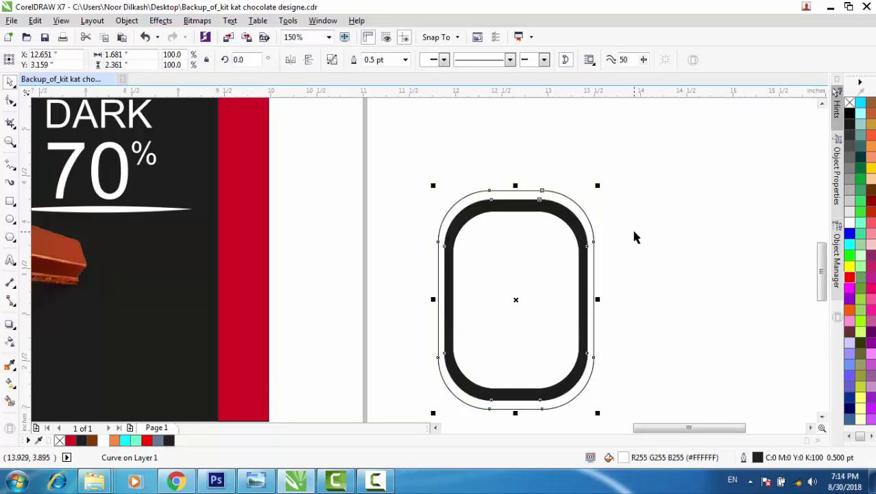
# - Draw a circle sized to about 1.22 inches across and center it horizontally over the lower part of the rounded frame
pyautogui.scroll(-1, 633, 236)
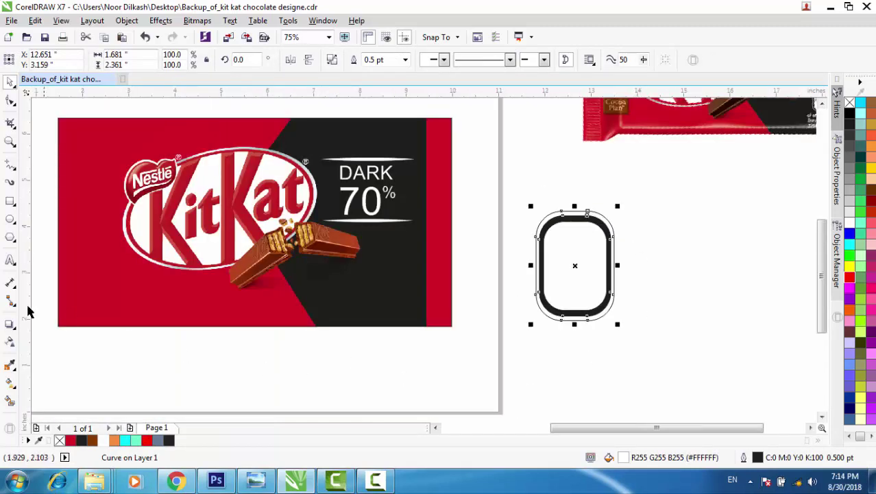
pyautogui.click(11, 219)
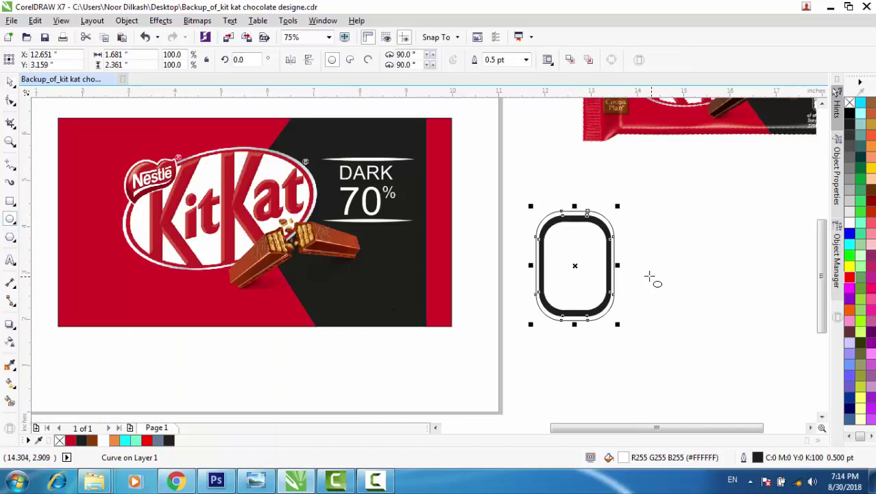
pyautogui.moveTo(649, 276); pyautogui.dragTo(723, 349)
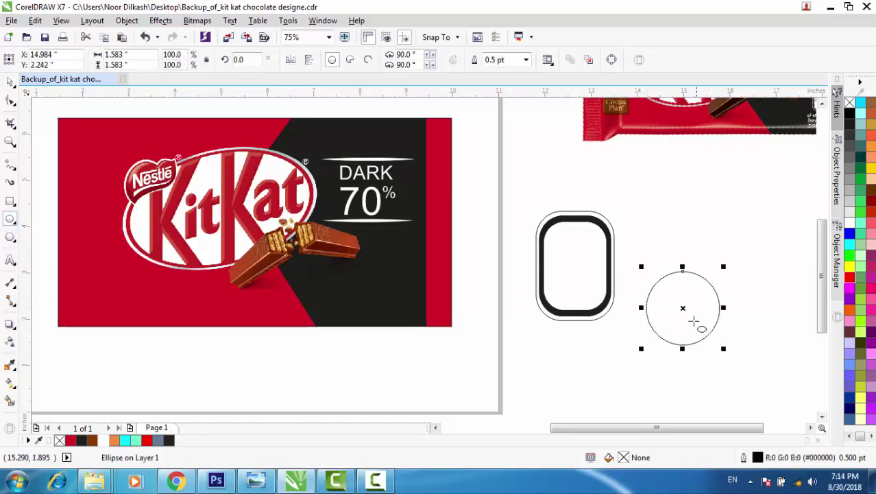
pyautogui.moveTo(682, 307); pyautogui.dragTo(575, 320)
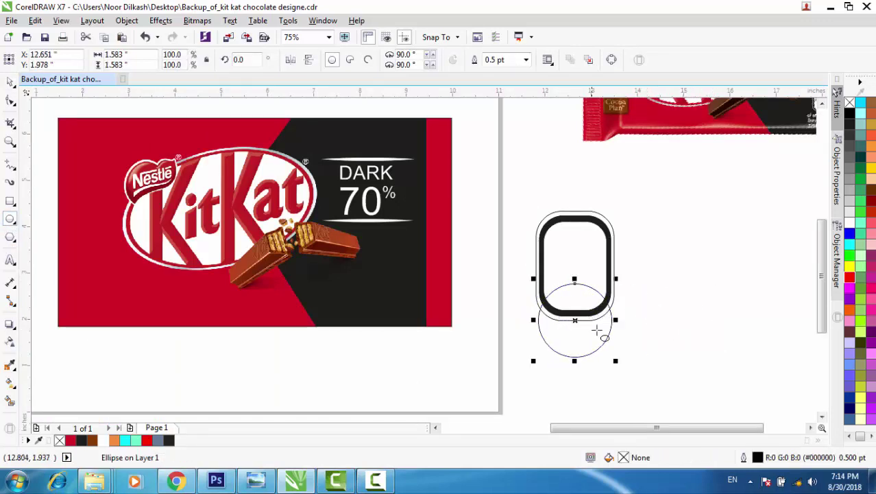
pyautogui.moveTo(616, 360); pyautogui.dragTo(593, 344)
pyautogui.moveTo(566, 312); pyautogui.dragTo(574, 303)
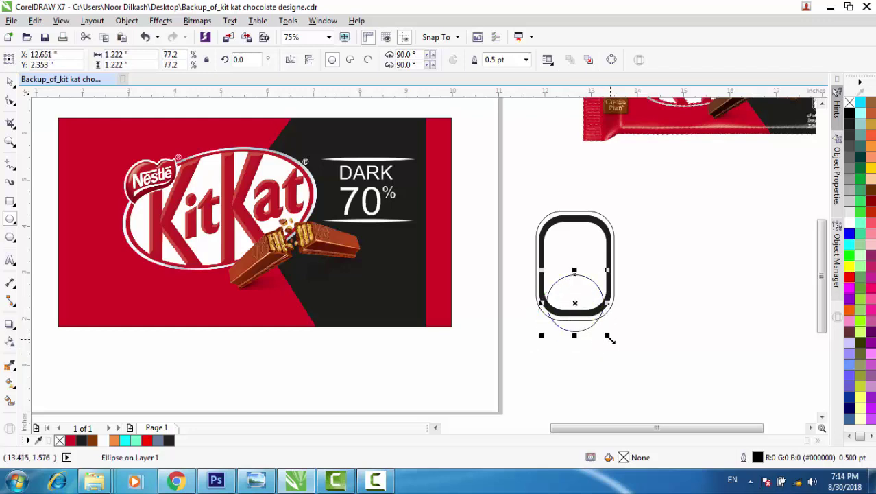
# - Reduce the circle to about 1.125 inches across and re-center it horizontally over the lower part of the rounded frame
pyautogui.moveTo(609, 338); pyautogui.dragTo(604, 332)
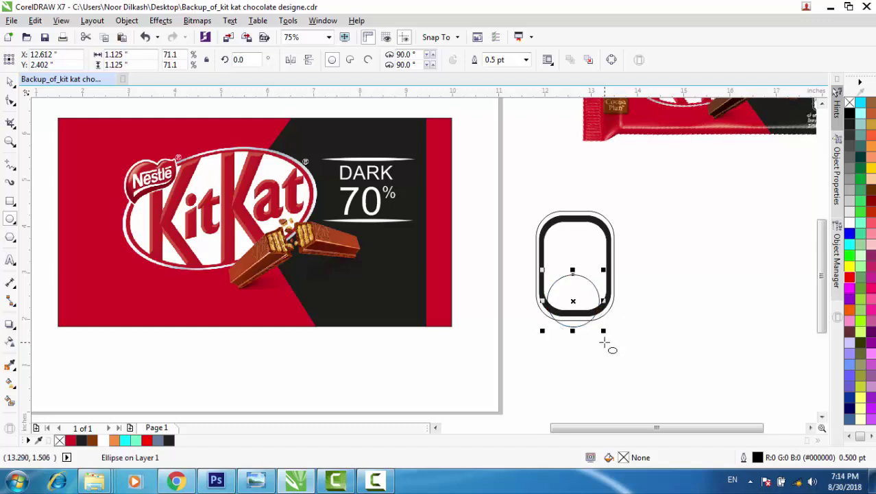
pyautogui.press('Right')
pyautogui.press('Right')
pyautogui.press('Right')
pyautogui.press('Right')
pyautogui.press('Up')
pyautogui.press('space')
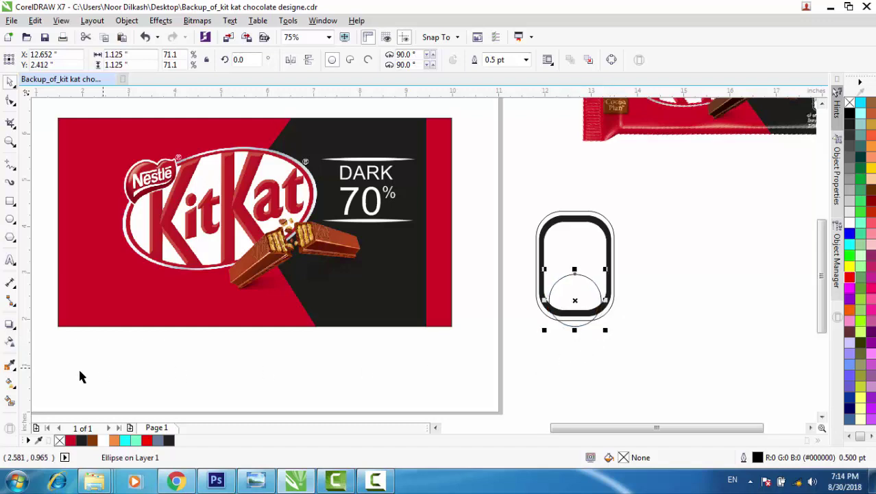
# - Smart-fill the area where the circle overlaps the frame's interior with blue-gray, and delete the original circle
pyautogui.click(10, 401)
pyautogui.click(579, 300)
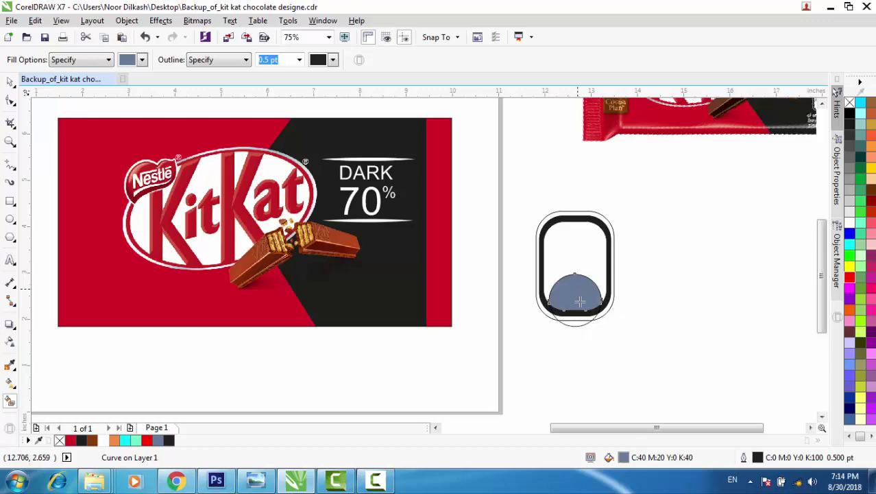
pyautogui.press('space')
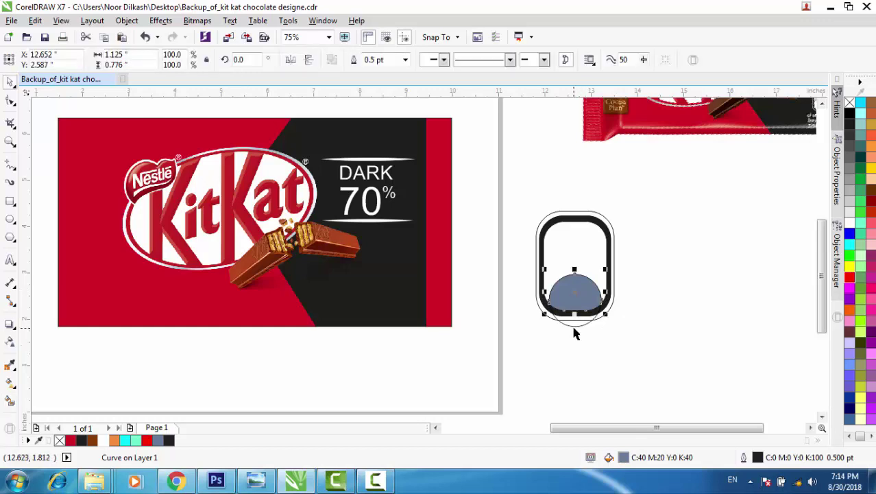
pyautogui.click(574, 331)
pyautogui.click(576, 333)
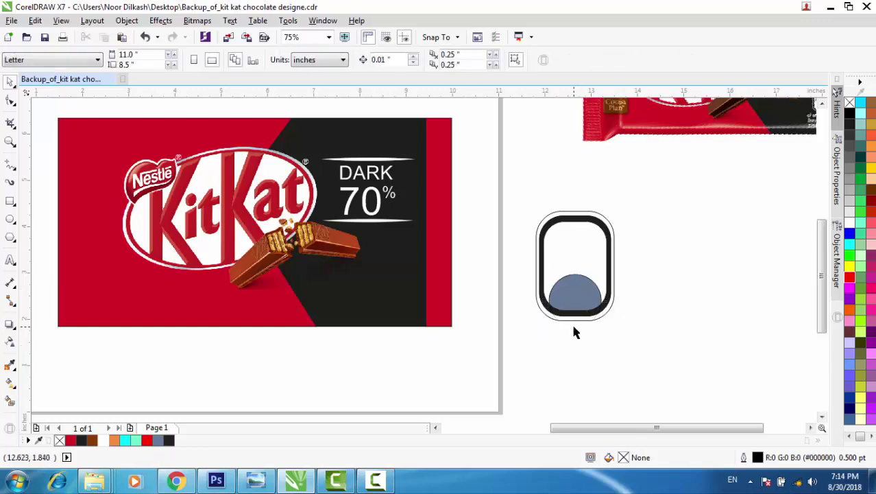
# - Remove the dome shape's outline and fill it with near-black #1D1D1B
pyautogui.click(568, 296)
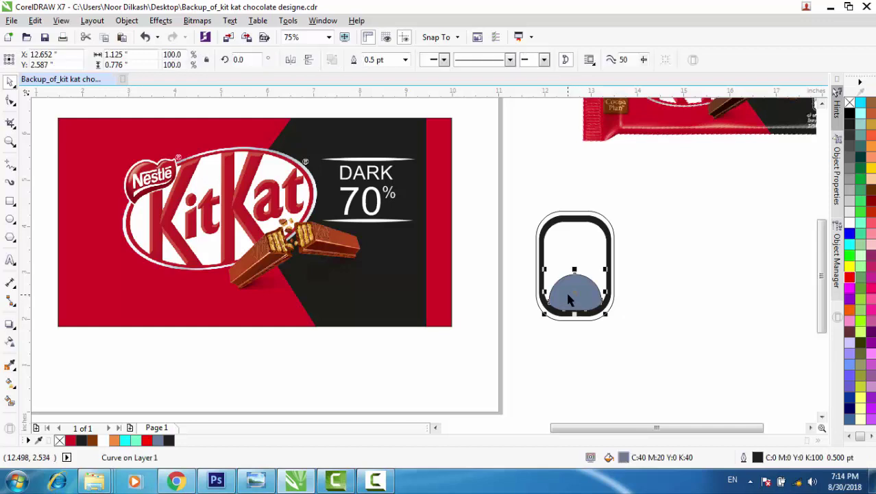
pyautogui.moveTo(512, 271); pyautogui.dragTo(648, 349)
pyautogui.rightClick(61, 440)
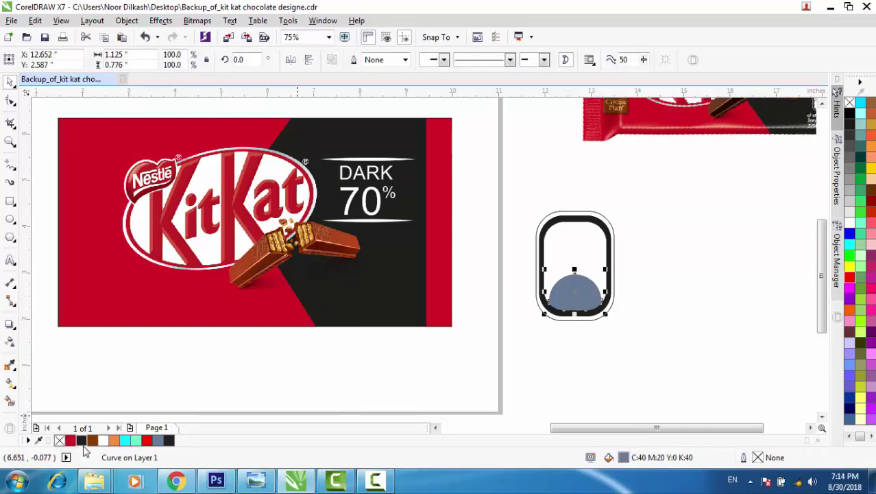
pyautogui.click(82, 440)
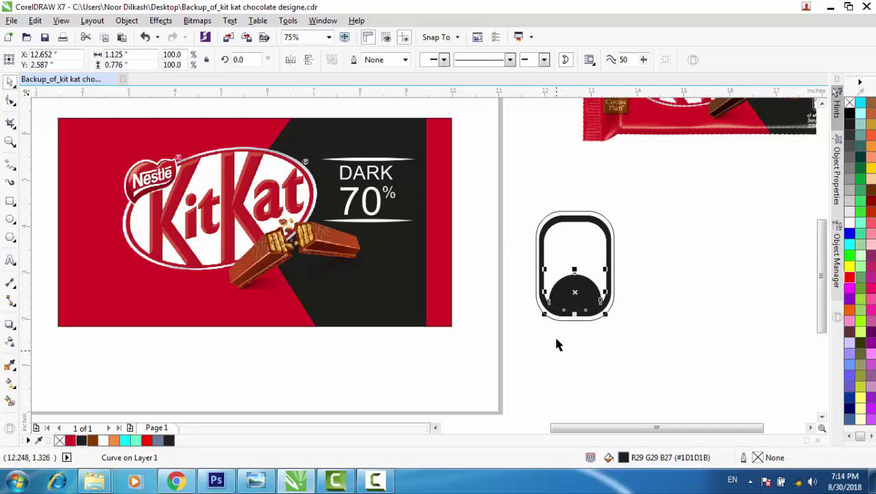
# - Group all the rounded frame's objects and move the group onto the wrapper's lower-right corner
pyautogui.moveTo(515, 209); pyautogui.dragTo(660, 349)
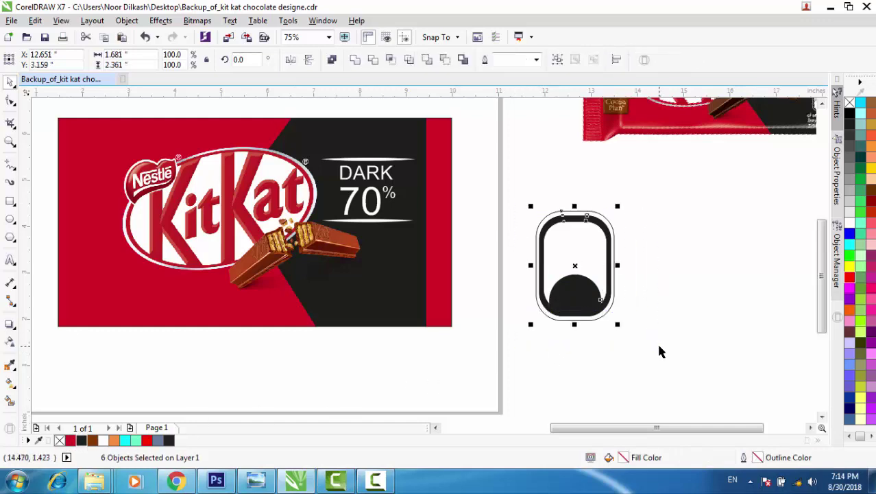
pyautogui.click(558, 60)
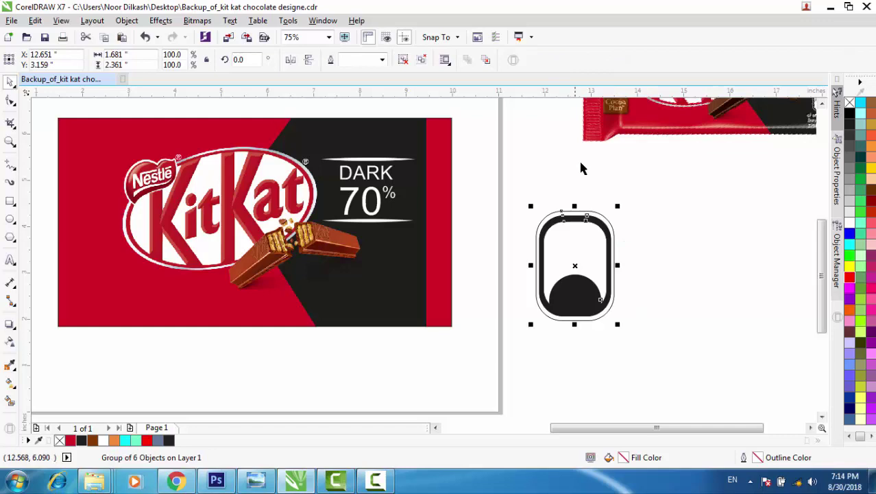
pyautogui.moveTo(552, 271); pyautogui.dragTo(414, 279)
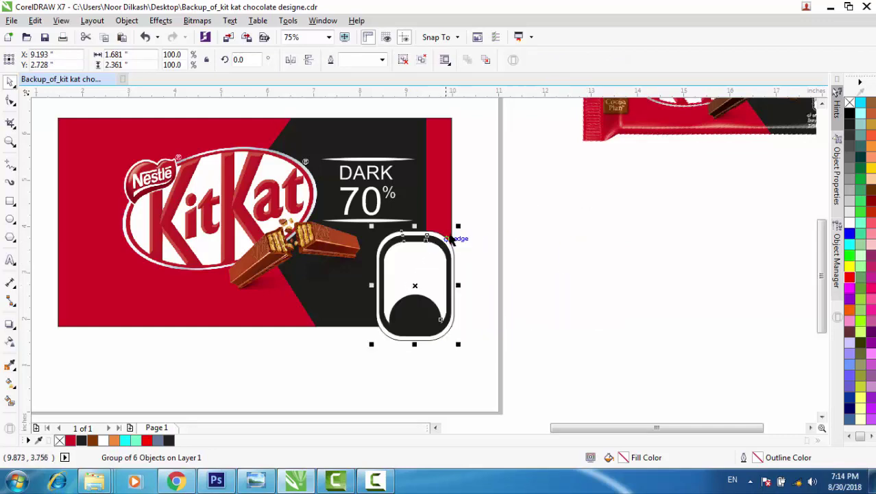
# - Scale the grouped frame to 50%, about 0.84 by 1.18 inches, and remove its outlines
pyautogui.moveTo(458, 226); pyautogui.dragTo(416, 295)
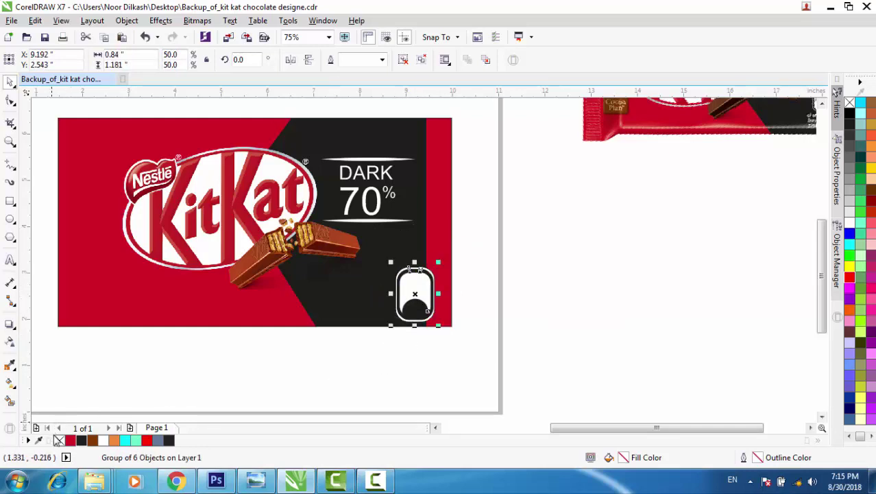
pyautogui.rightClick(60, 439)
pyautogui.click(387, 375)
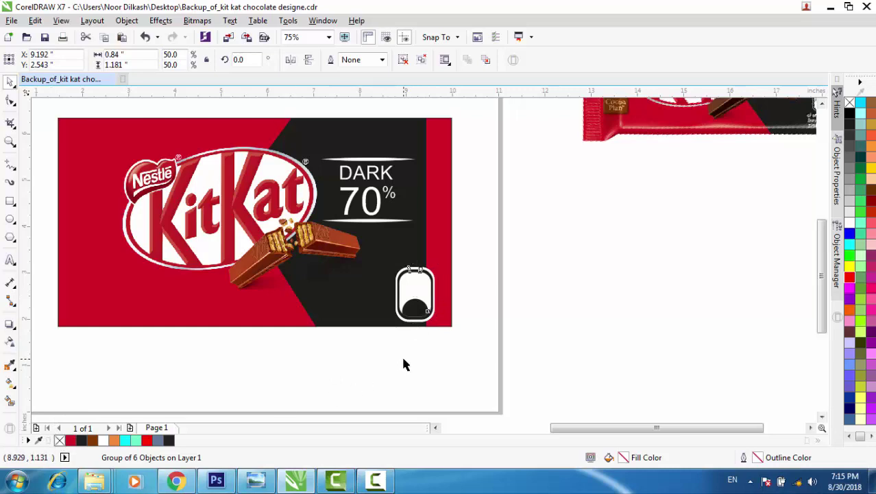
# - Place a copy of the Energy, 941kj, 226Kcal and 11% text just to the right of the wrapper
pyautogui.scroll(-2, 404, 362)
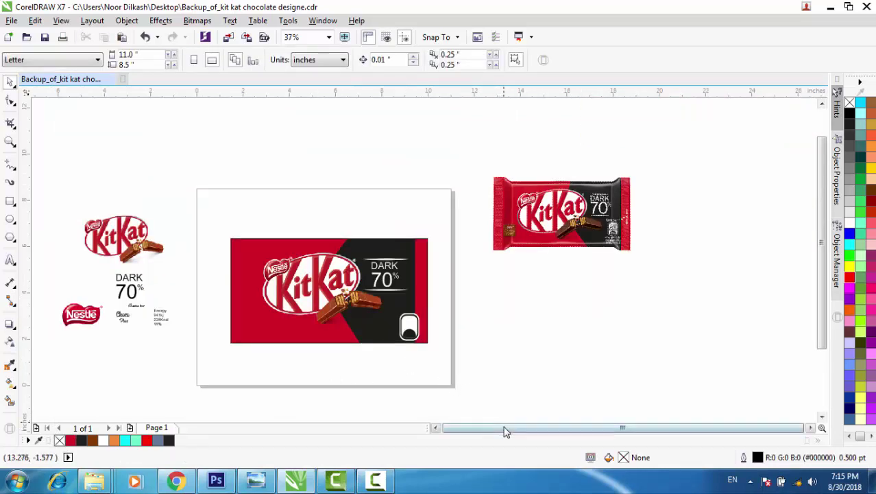
pyautogui.click(436, 427)
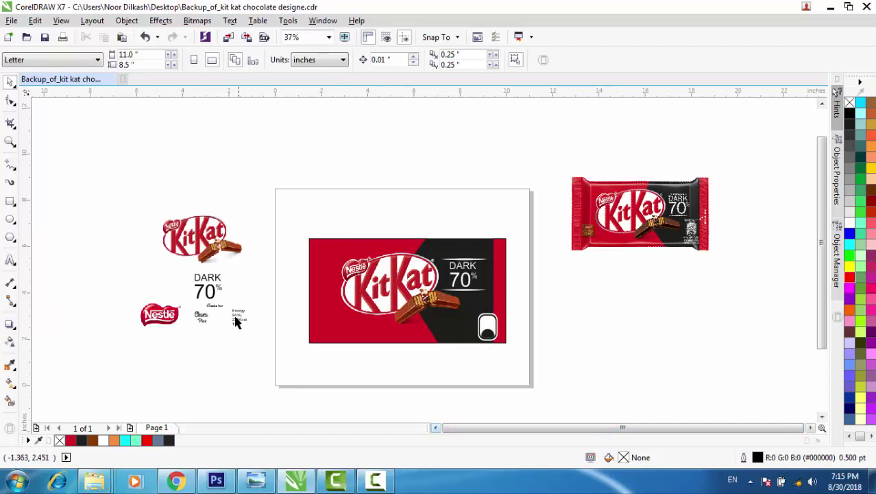
pyautogui.moveTo(248, 333); pyautogui.dragTo(523, 320)
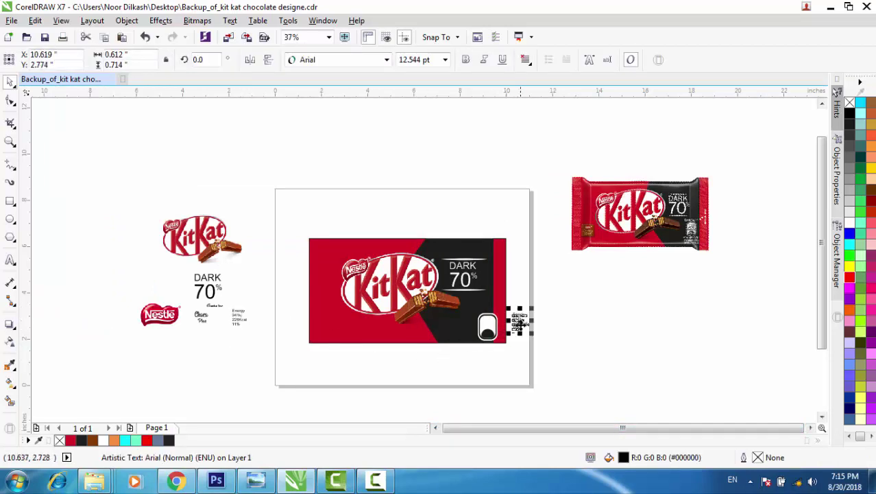
# - Move the copied 11% text onto the badge's dark dome and color it white
pyautogui.scroll(4, 523, 320)
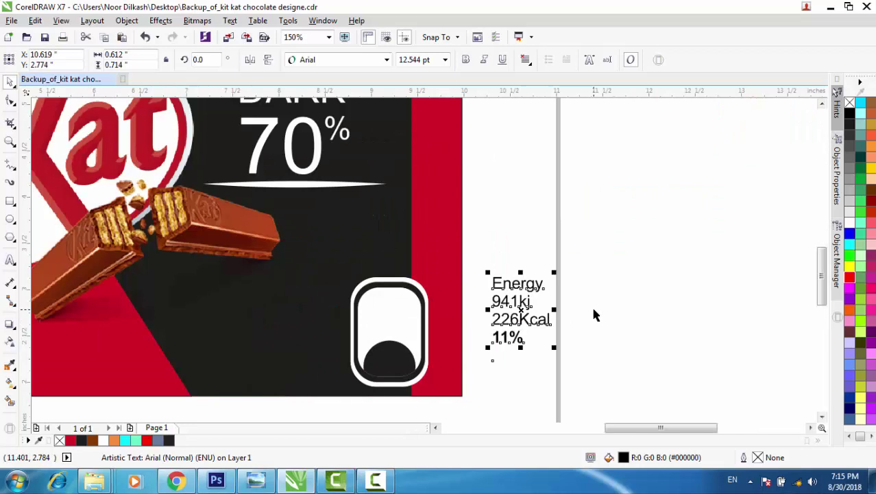
pyautogui.click(568, 324)
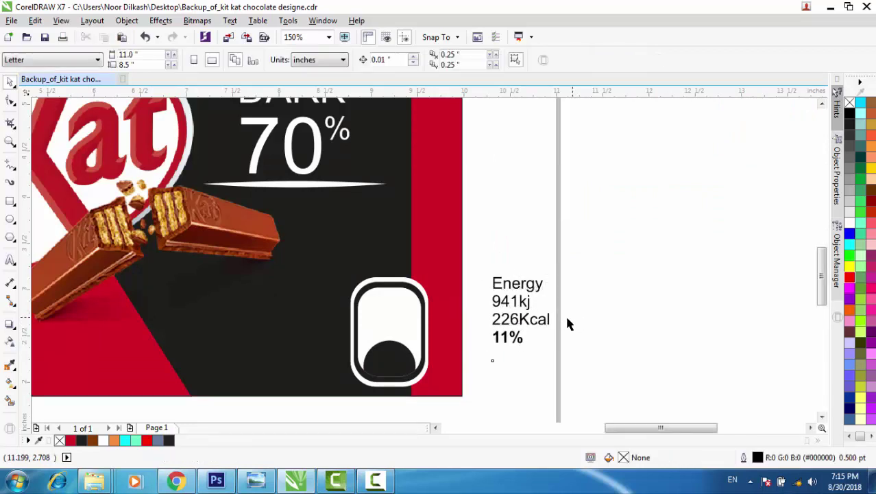
pyautogui.moveTo(485, 331); pyautogui.dragTo(389, 357)
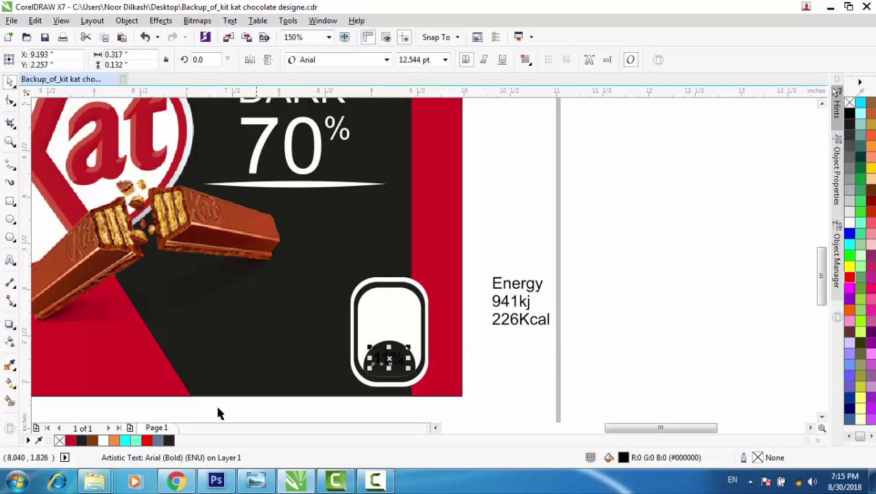
pyautogui.click(104, 440)
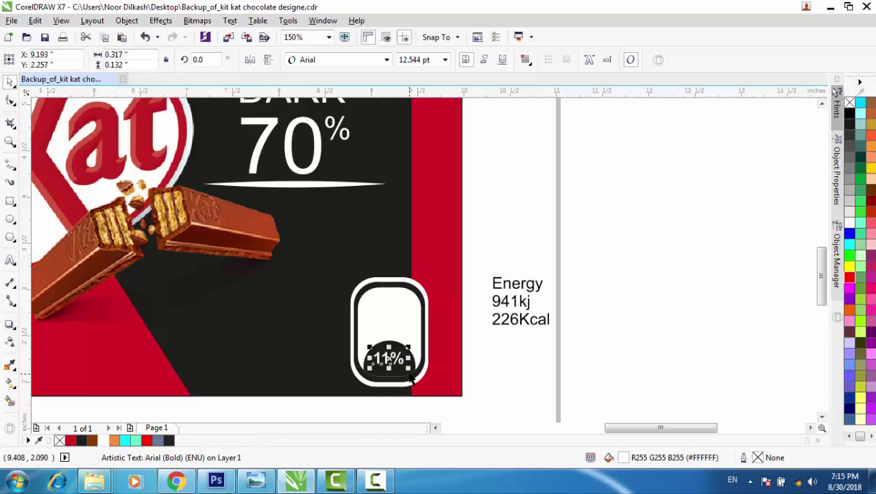
# - Enlarge the 11% text to about 15.5 pt and center it within the dark dome
pyautogui.moveTo(410, 369); pyautogui.dragTo(417, 373)
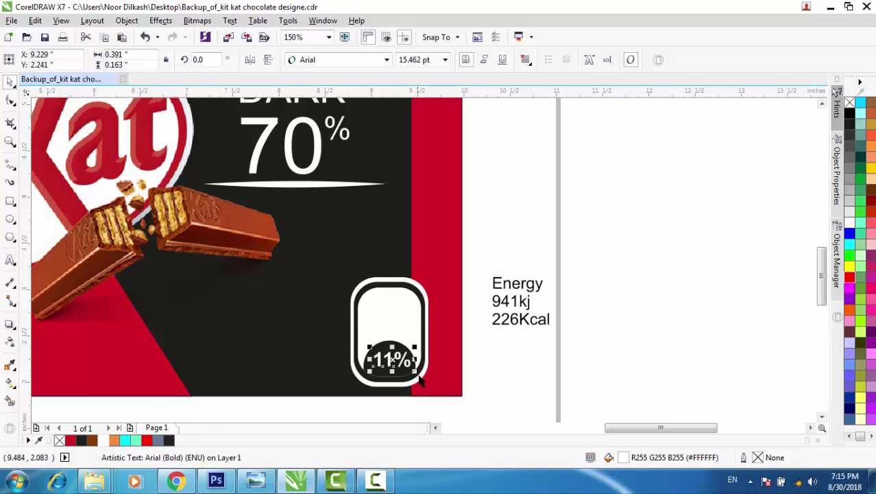
pyautogui.press('Left')
pyautogui.press('Left')
pyautogui.press('Left')
pyautogui.press('Down')
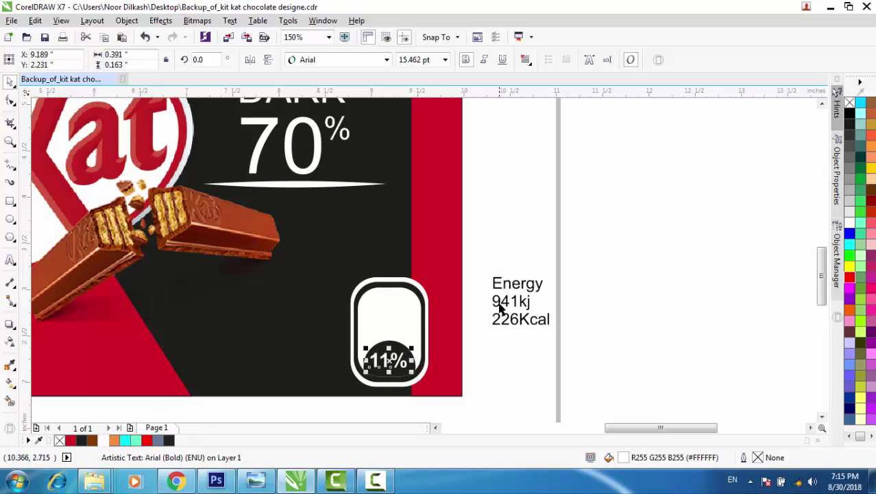
# - Move the Energy, 941kj and 226Kcal lines into the badge's white area, scaled to about 10.9 pt and positioned above the dome
pyautogui.moveTo(488, 274); pyautogui.dragTo(552, 345)
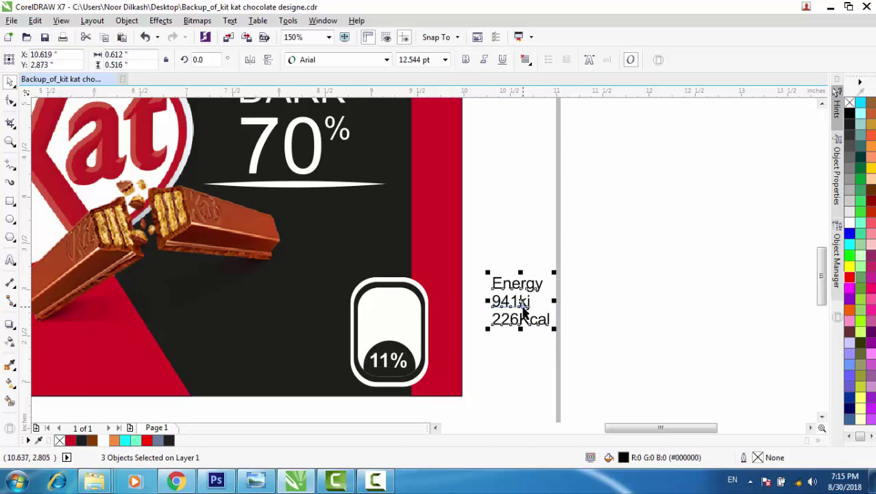
pyautogui.moveTo(497, 308); pyautogui.dragTo(421, 346)
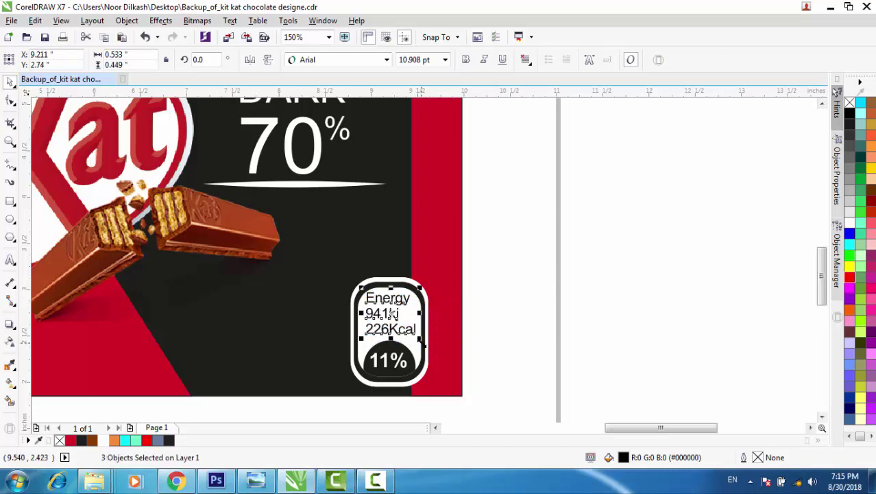
pyautogui.press('Down')
pyautogui.press('Down')
pyautogui.press('Down')
pyautogui.press('Down')
pyautogui.press('Up')
pyautogui.press('Right')
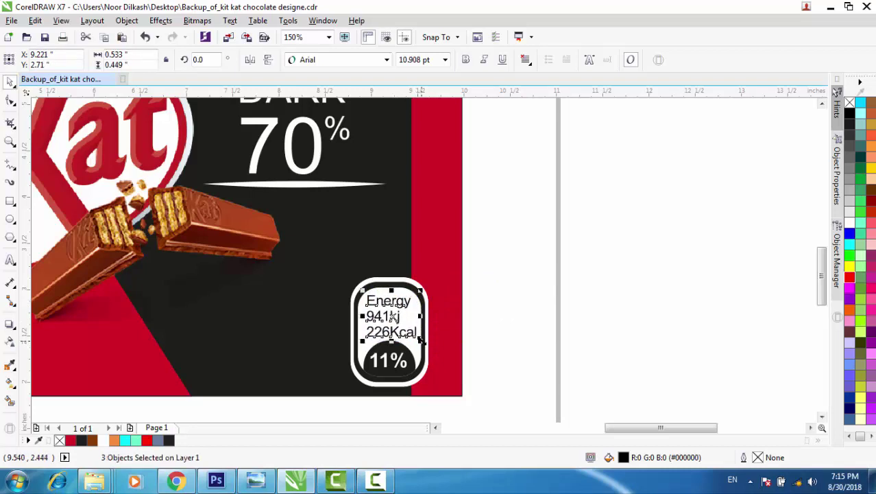
pyautogui.press('Up')
# - Place a copy of the script "Chocho bar" text just above the energy badge and color it white
pyautogui.scroll(-2, 444, 357)
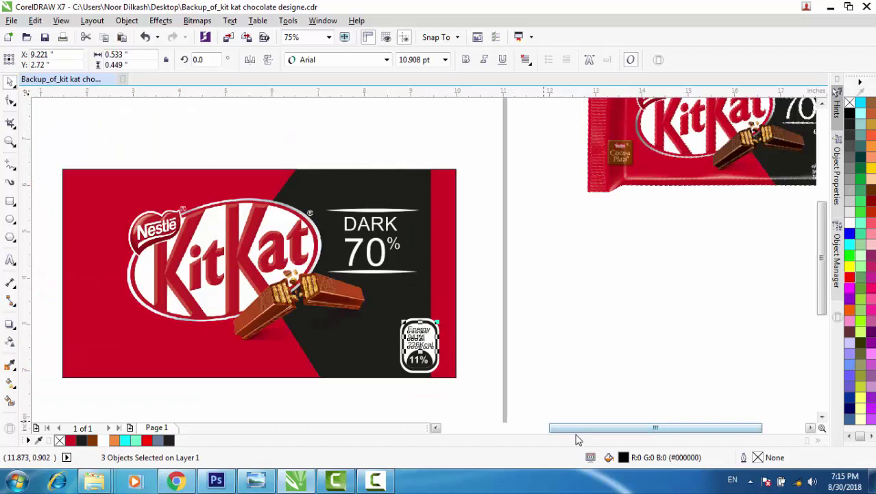
pyautogui.scroll(-2, 580, 412)
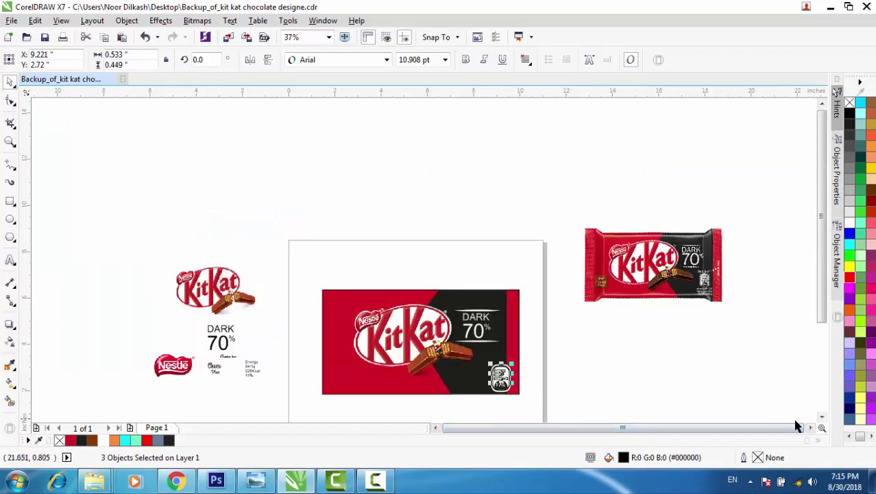
pyautogui.click(810, 427)
pyautogui.click(514, 374)
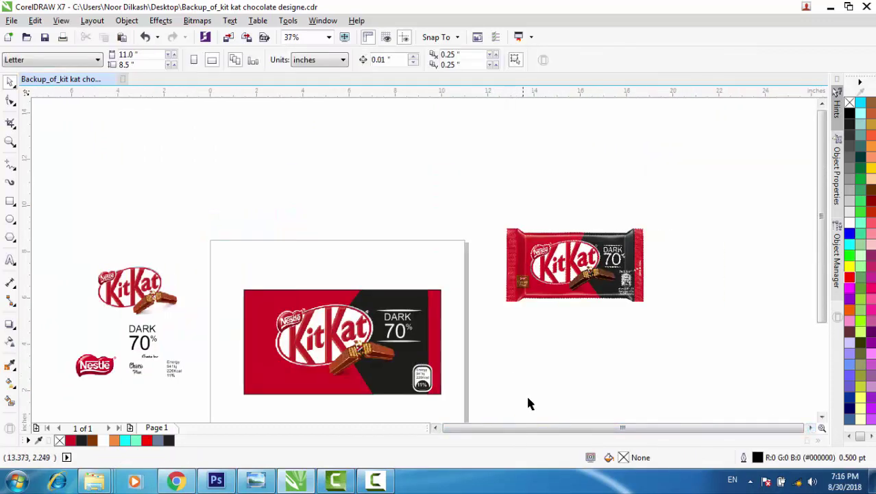
pyautogui.click(435, 427)
pyautogui.click(435, 427)
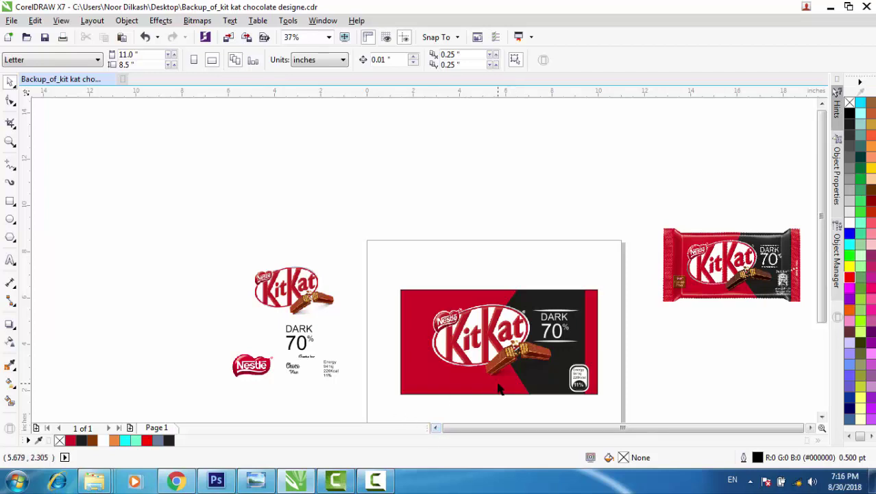
pyautogui.scroll(2, 496, 383)
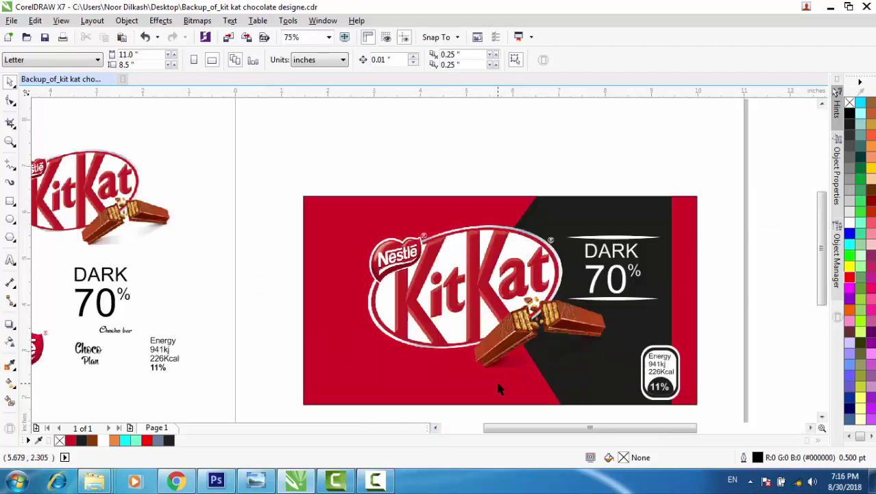
pyautogui.click(114, 331)
pyautogui.moveTo(114, 331); pyautogui.dragTo(662, 339)
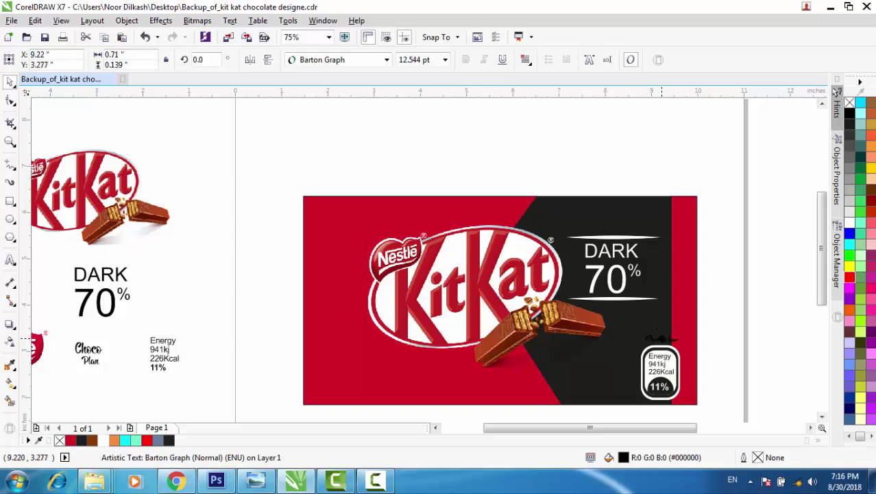
pyautogui.rightClick(662, 339)
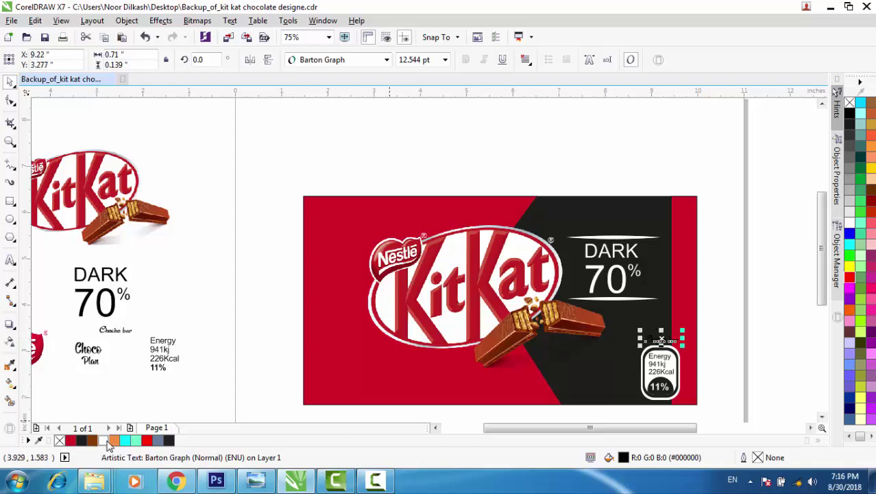
pyautogui.click(104, 440)
pyautogui.click(711, 335)
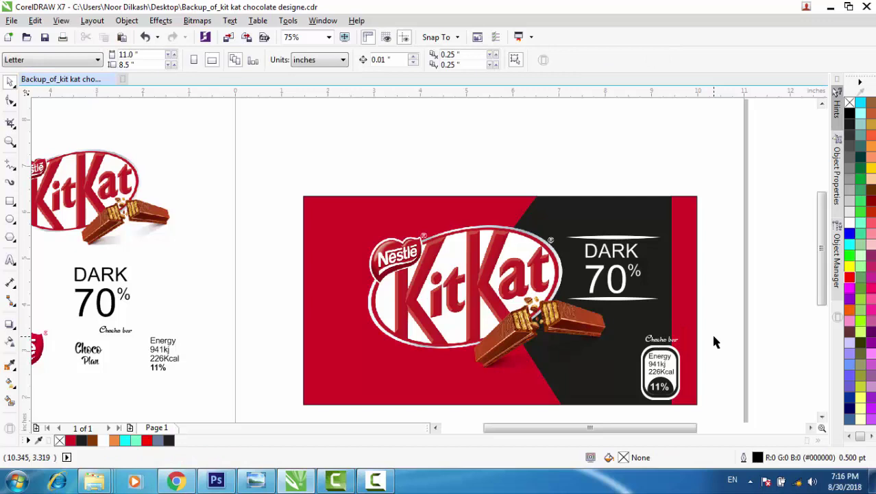
# - Enlarge the white "Chocho bar" text above the badge to about 13.9 pt
pyautogui.click(652, 343)
pyautogui.moveTo(640, 331); pyautogui.dragTo(637, 329)
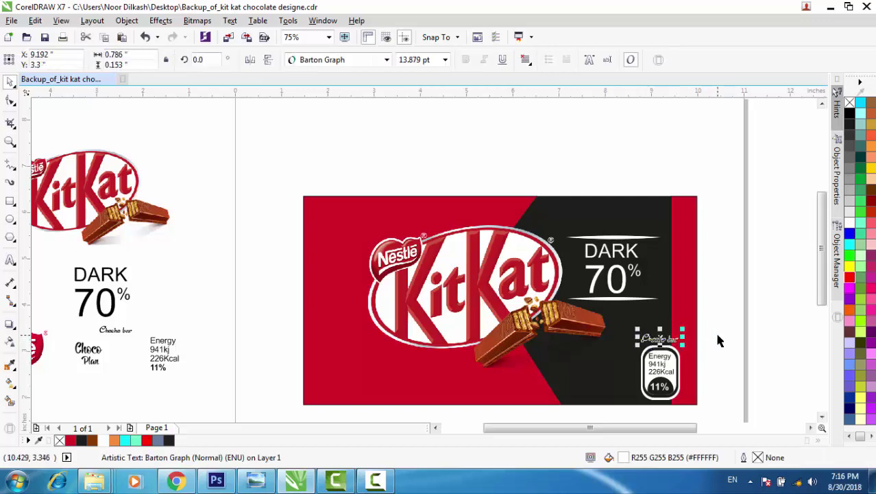
pyautogui.click(718, 341)
pyautogui.scroll(-1, 718, 341)
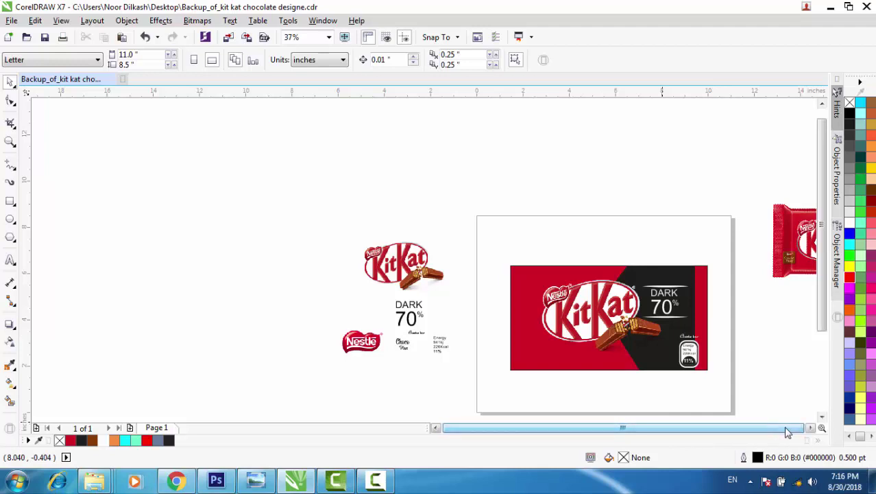
# - Draw a square about 2.33 in wide in the empty area above the page and round its corners to about 0.19 in
pyautogui.click(811, 428)
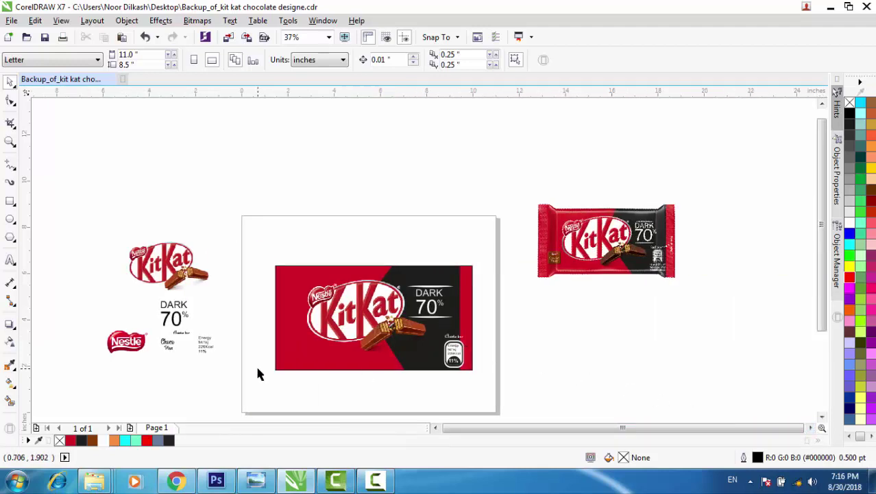
pyautogui.click(11, 202)
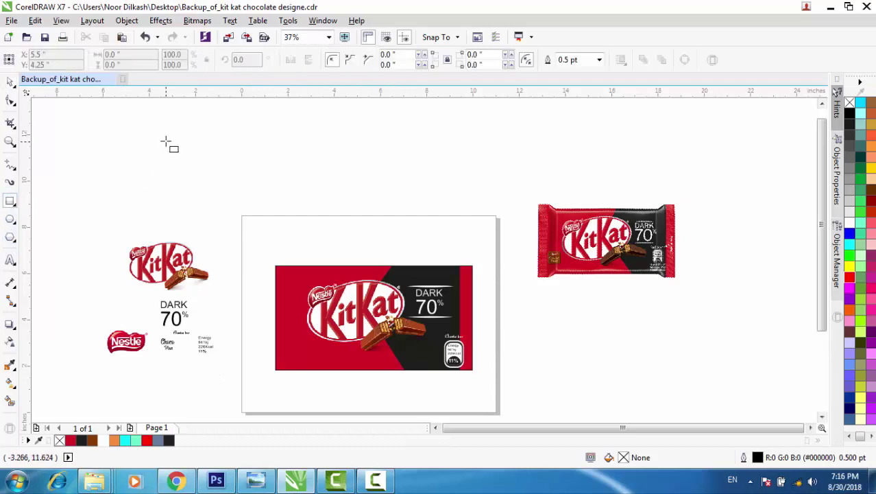
pyautogui.moveTo(166, 141); pyautogui.dragTo(213, 194)
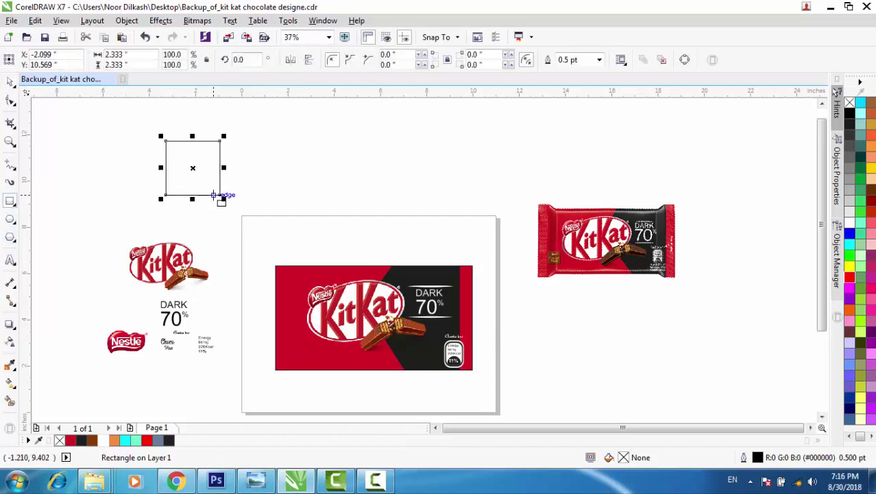
pyautogui.click(11, 100)
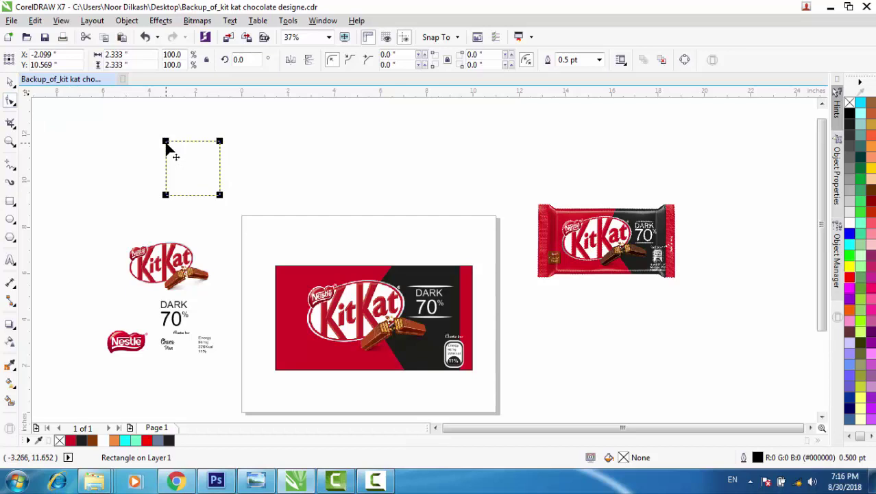
pyautogui.moveTo(166, 143)
pyautogui.mouseDown()
pyautogui.moveTo(178, 143)
pyautogui.moveTo(170, 144)
pyautogui.mouseUp()
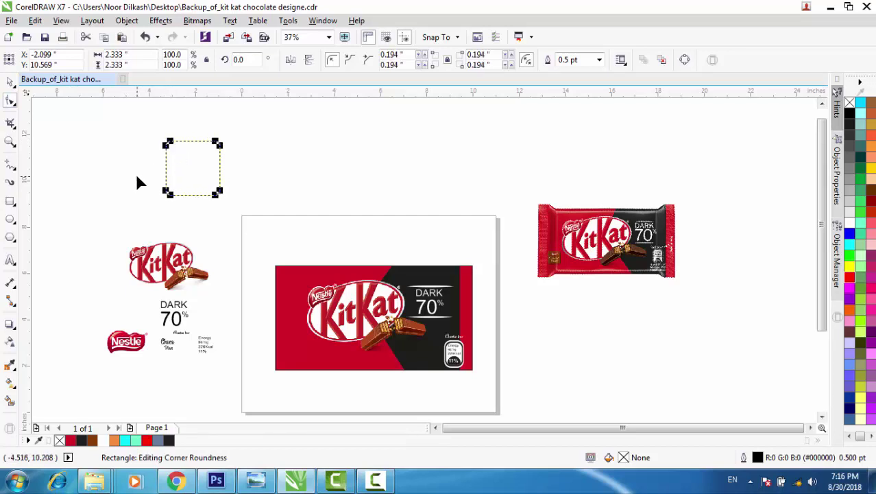
pyautogui.press('space')
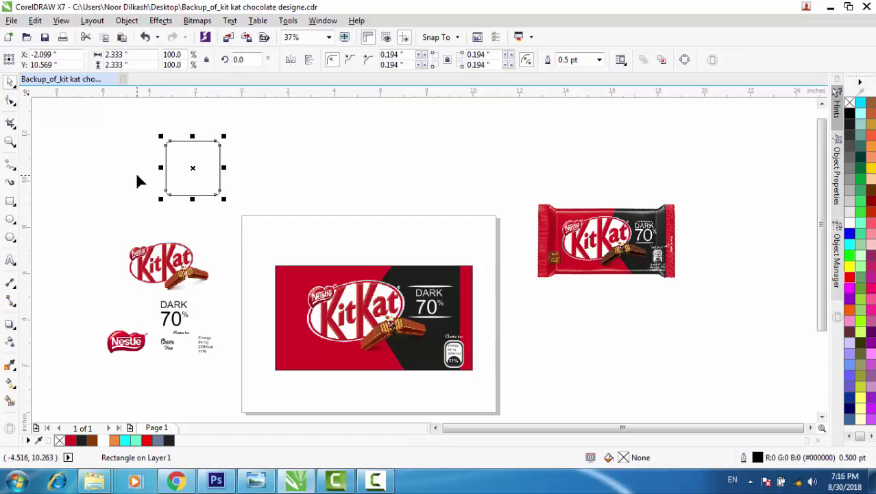
# - Smart-fill the rounded square, then color both the square and the new shape brown (#873B00) without an outline
pyautogui.click(9, 402)
pyautogui.click(173, 179)
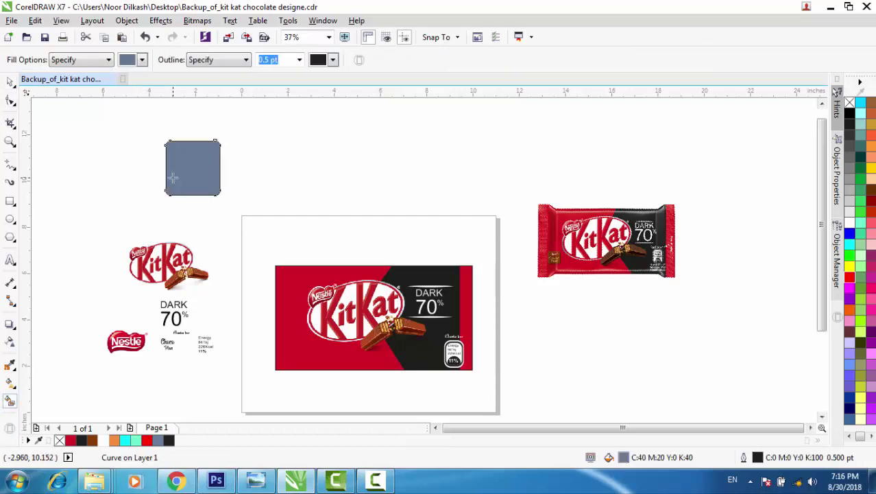
pyautogui.press('space')
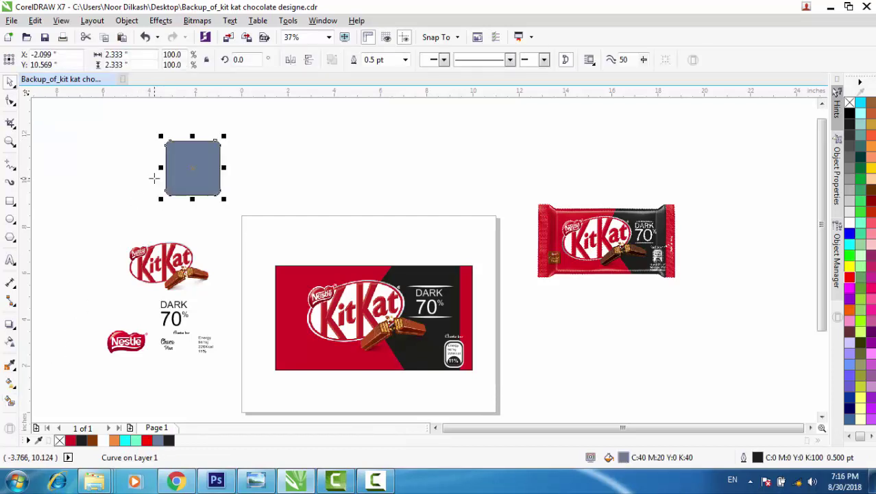
pyautogui.moveTo(152, 126); pyautogui.dragTo(239, 208)
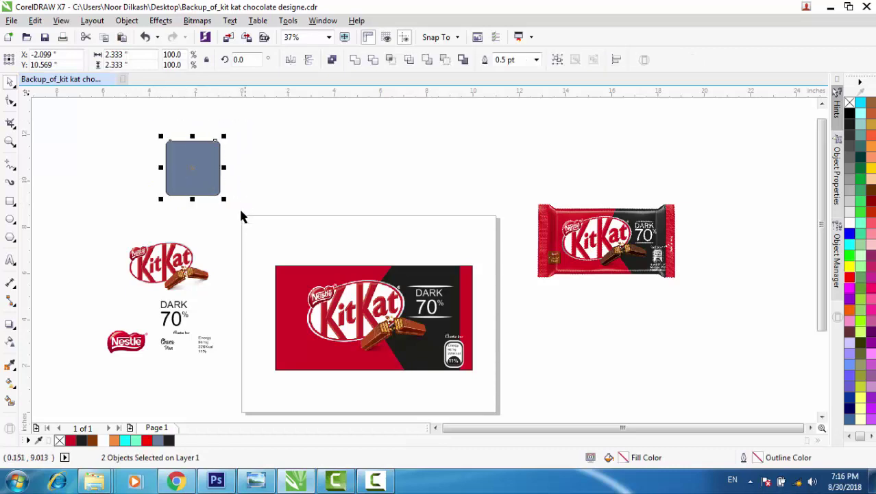
pyautogui.click(94, 442)
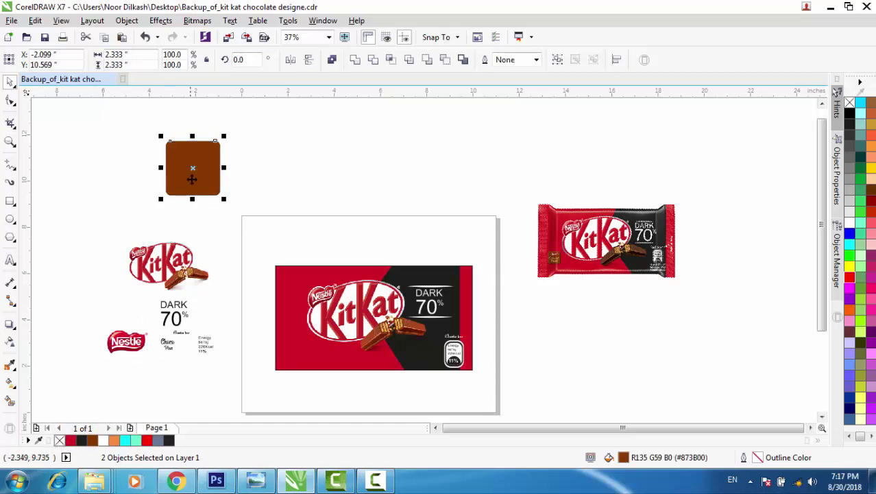
# - Move the brown rounded square onto the wrapper's lower-left red area and scale it to about 1.03 in wide
pyautogui.moveTo(191, 170); pyautogui.dragTo(289, 362)
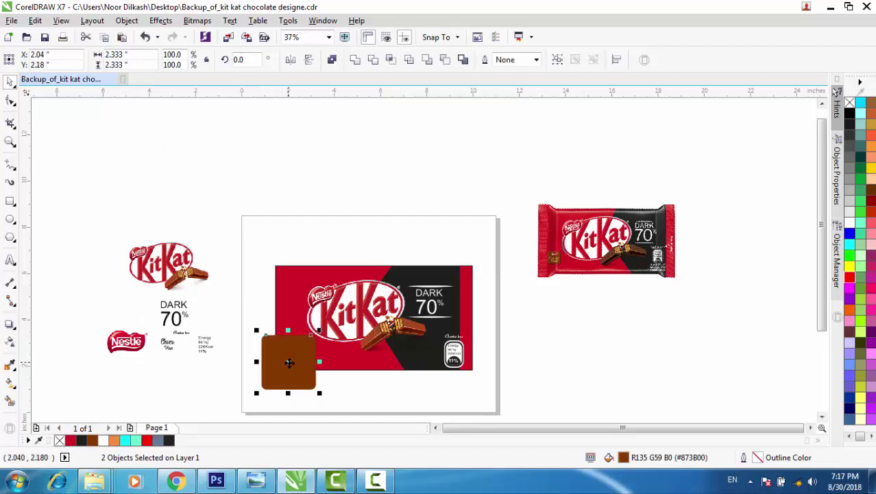
pyautogui.scroll(2, 307, 376)
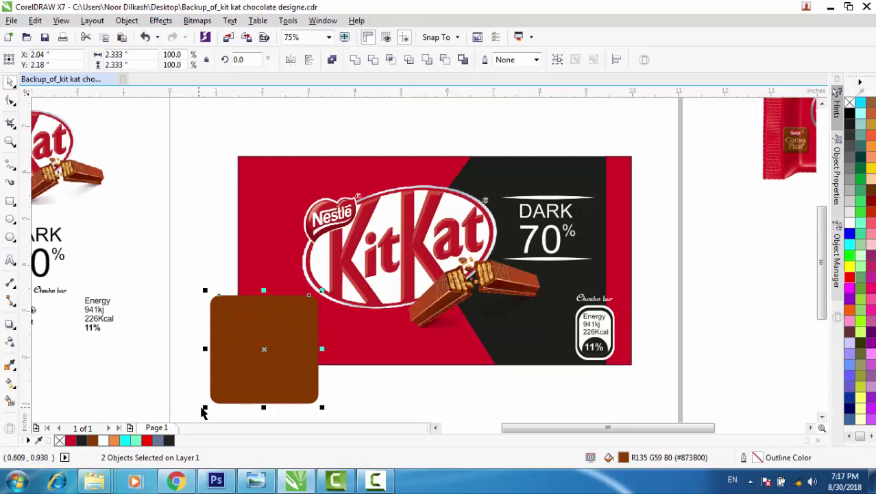
pyautogui.moveTo(206, 406); pyautogui.dragTo(279, 349)
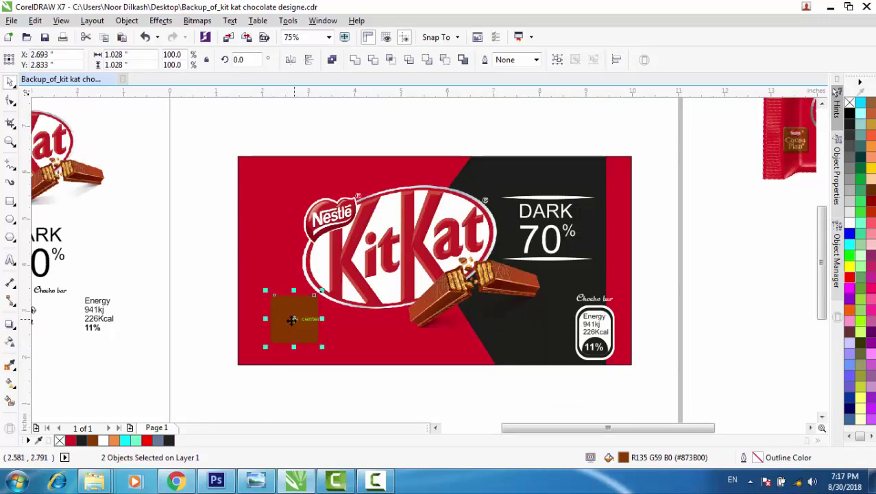
pyautogui.moveTo(294, 318); pyautogui.dragTo(276, 327)
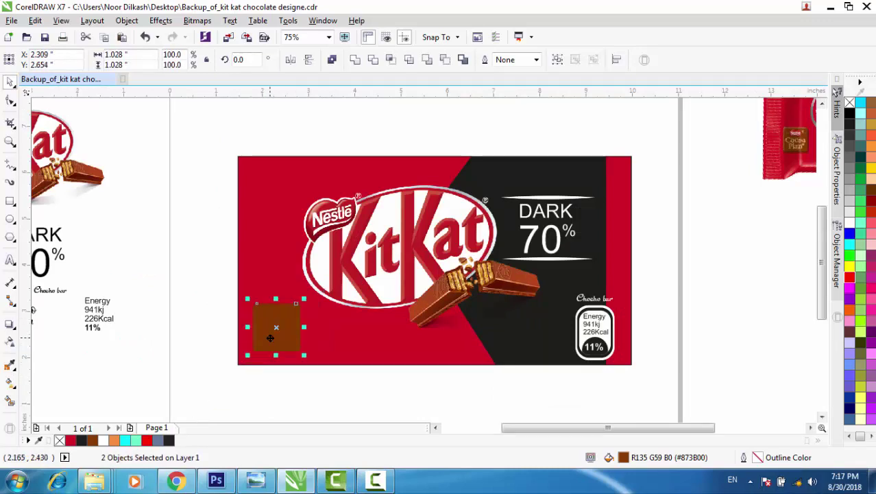
# - Add a black downward drop shadow to the brown square with feathering 5 and opacity 40
pyautogui.click(10, 325)
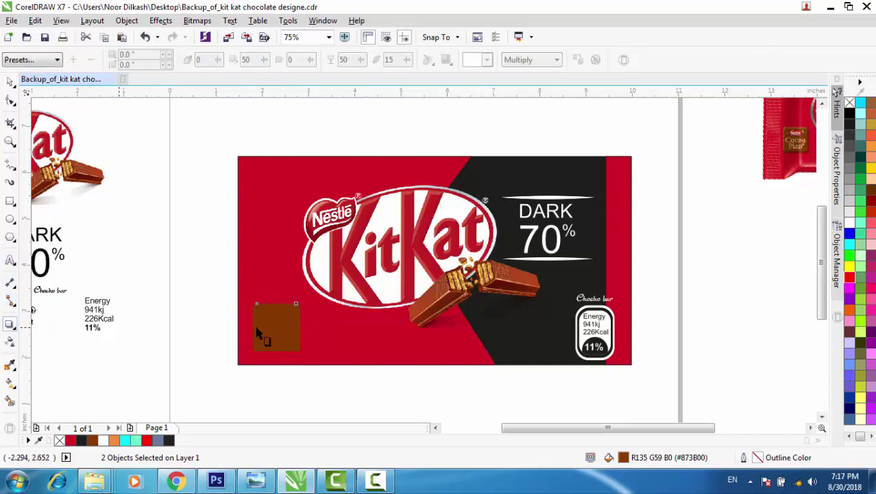
pyautogui.moveTo(275, 303); pyautogui.dragTo(276, 350)
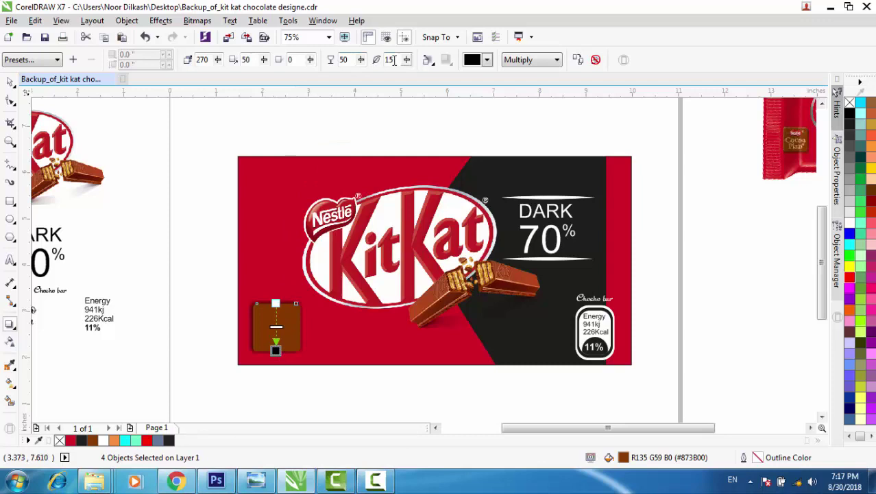
pyautogui.write('5')
pyautogui.press('Return')
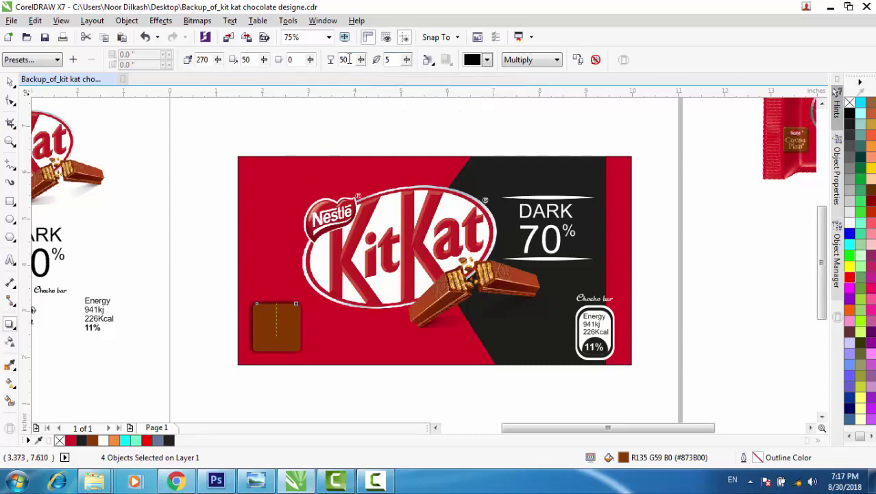
pyautogui.doubleClick(337, 61)
pyautogui.write('40')
pyautogui.press('Return')
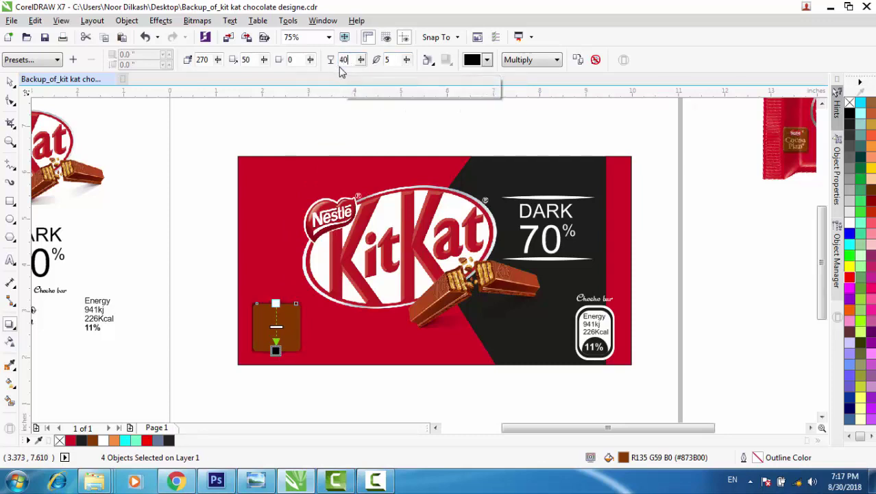
pyautogui.click(12, 81)
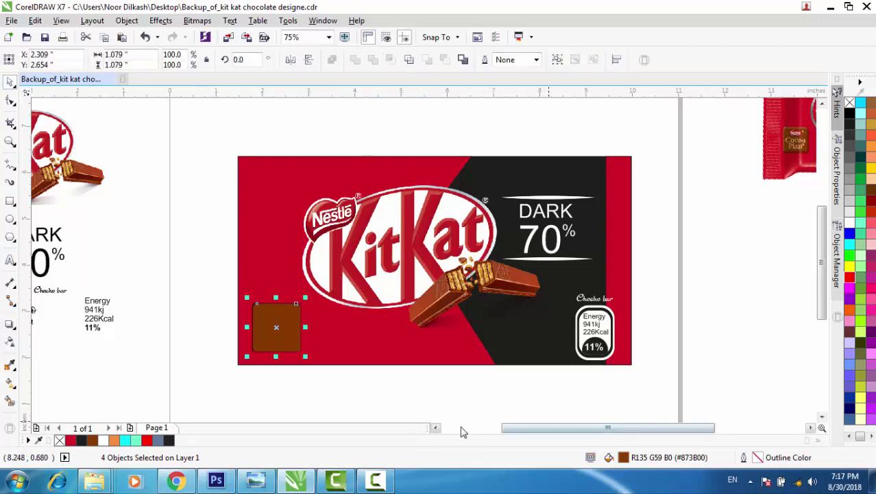
# - Move the separate Nestlé logo onto the upper part of the brown square, scaled to about 0.64 in wide
pyautogui.click(435, 427)
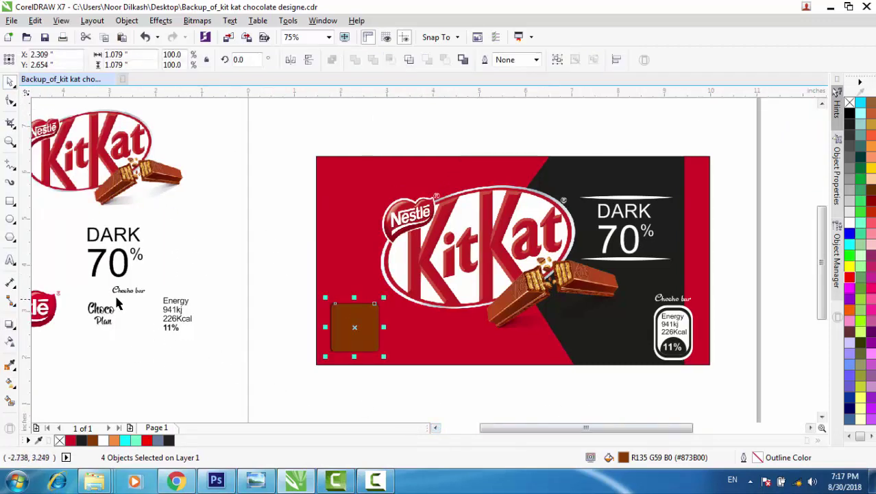
pyautogui.moveTo(47, 312); pyautogui.dragTo(205, 250)
pyautogui.moveTo(289, 278); pyautogui.dragTo(354, 316)
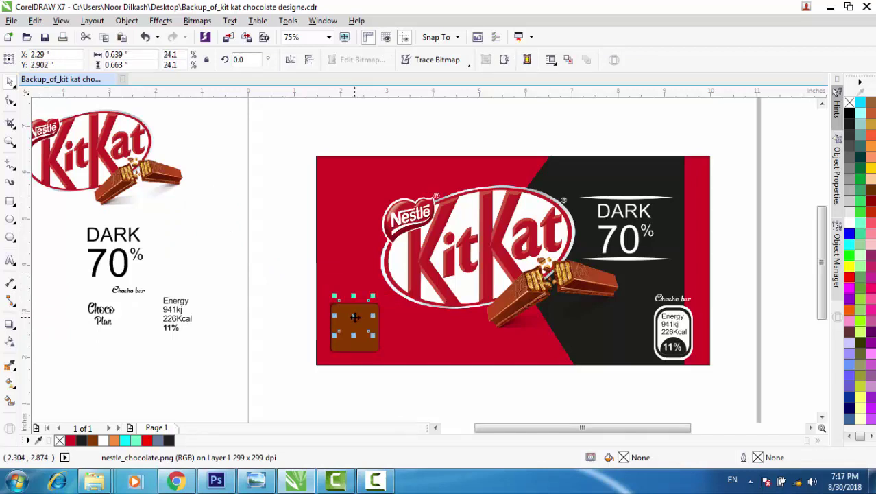
# - Bring the Nestlé logo on the brown square to the front of the page and nudge it slightly up and left
pyautogui.click(294, 309)
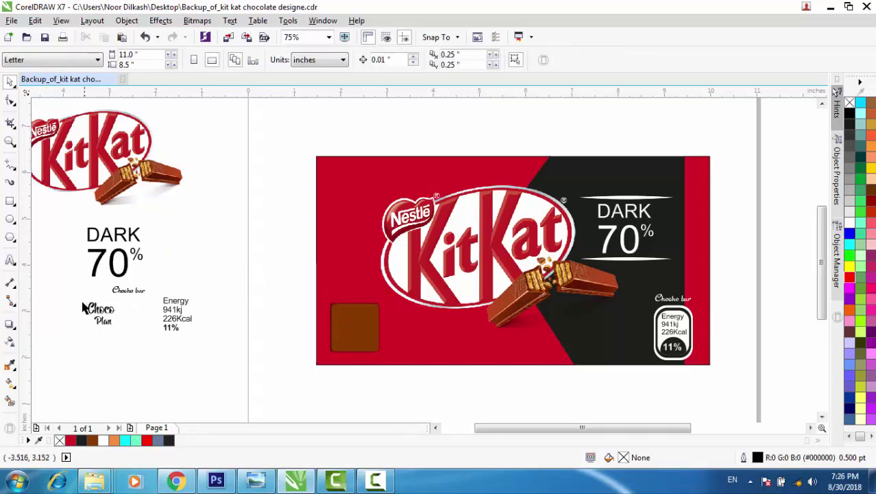
pyautogui.moveTo(78, 297); pyautogui.dragTo(125, 339)
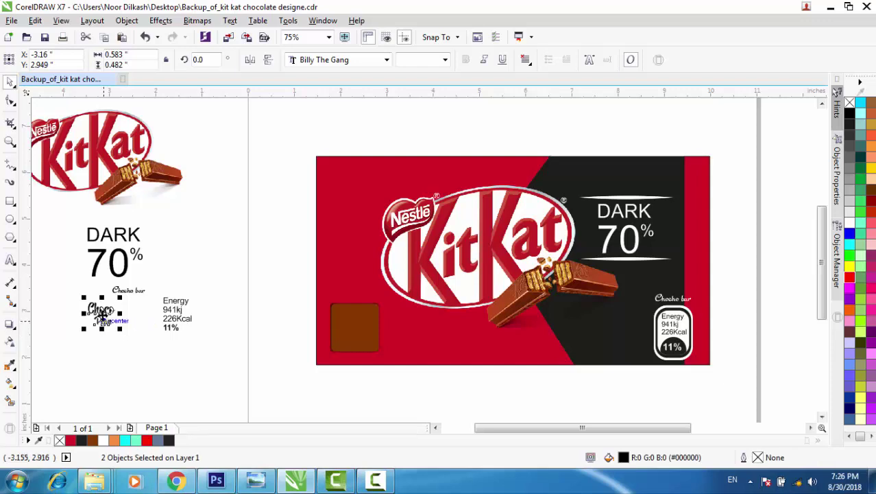
pyautogui.scroll(-1, 270, 312)
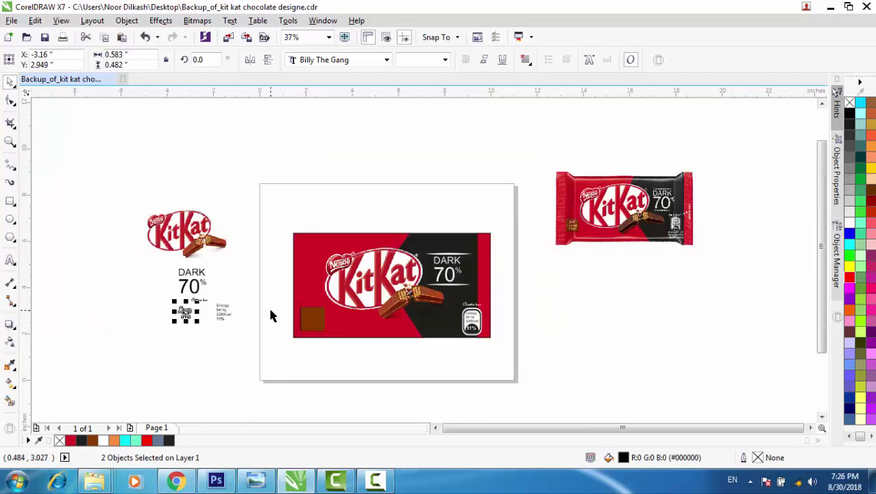
pyautogui.scroll(1, 270, 313)
pyautogui.moveTo(209, 241); pyautogui.dragTo(406, 345)
pyautogui.rightClick(353, 317)
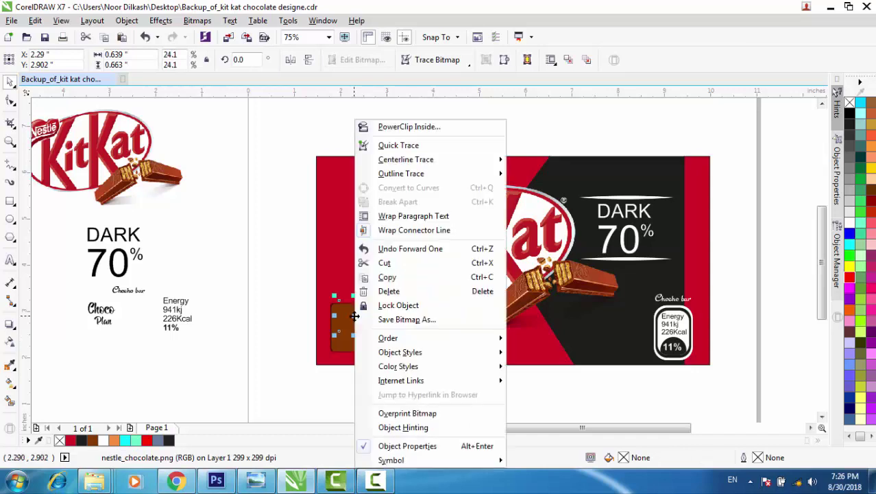
pyautogui.moveTo(425, 342)
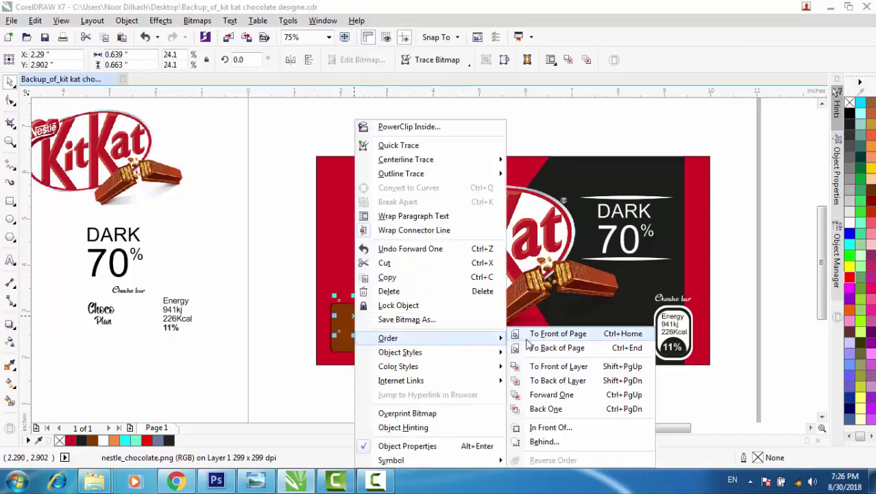
pyautogui.click(529, 334)
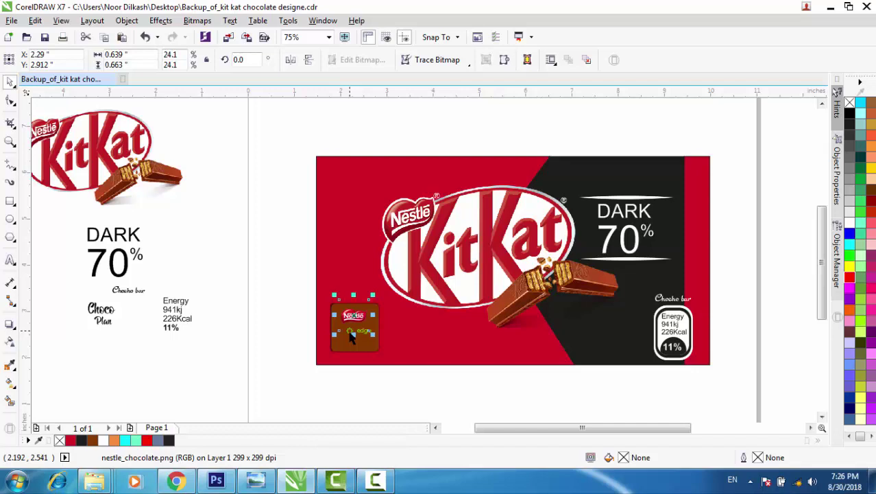
pyautogui.press('Up')
pyautogui.press('Up')
pyautogui.press('Left')
# - Place a copy of the script "Choco Plan" text on the brown square, just below the Nestlé logo
pyautogui.click(281, 321)
pyautogui.moveTo(77, 295); pyautogui.dragTo(356, 327)
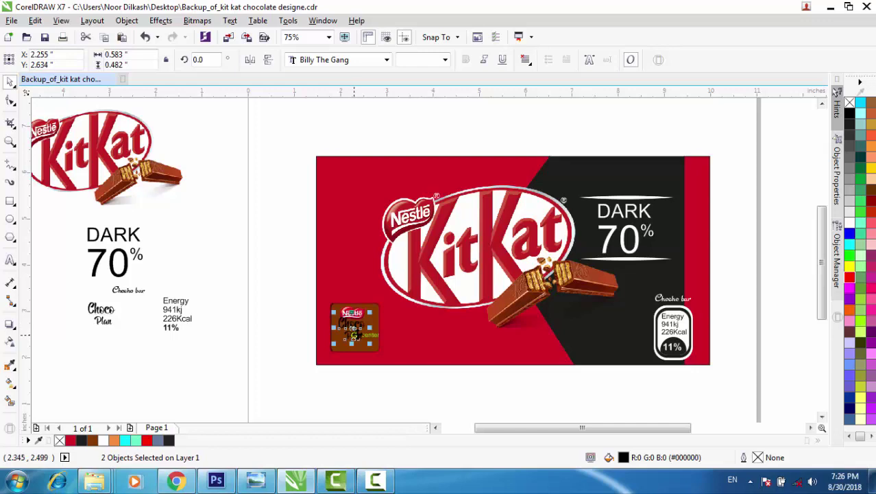
pyautogui.scroll(1, 355, 335)
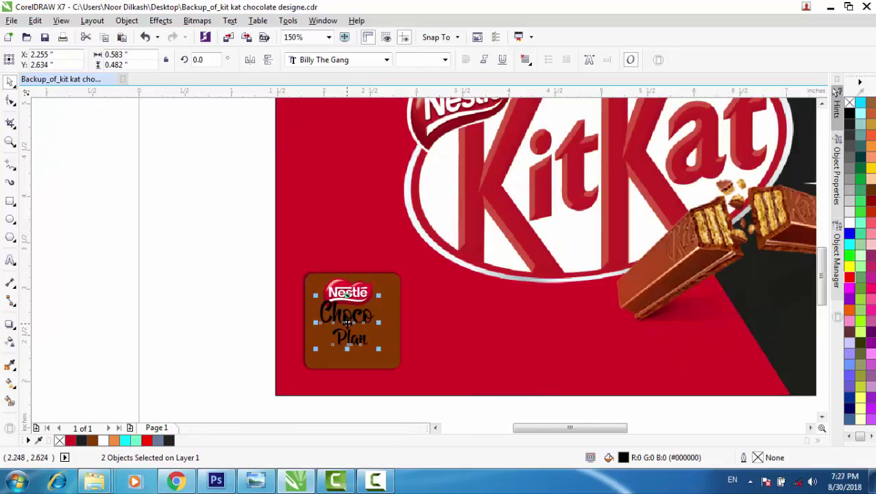
pyautogui.moveTo(348, 322); pyautogui.dragTo(351, 337)
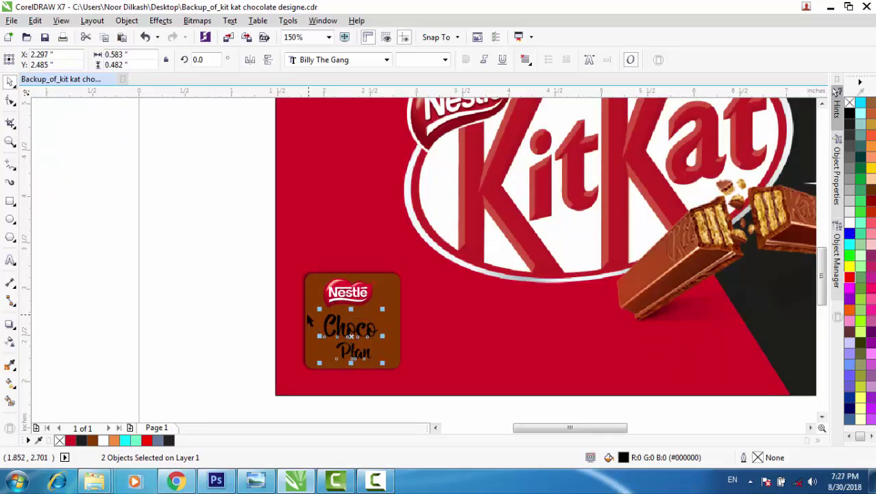
# - Enlarge the "Choco Plan" text to about 0.65 in wide, nudge it right to center it, and color it orange (#F58E3F)
pyautogui.moveTo(319, 309); pyautogui.dragTo(313, 304)
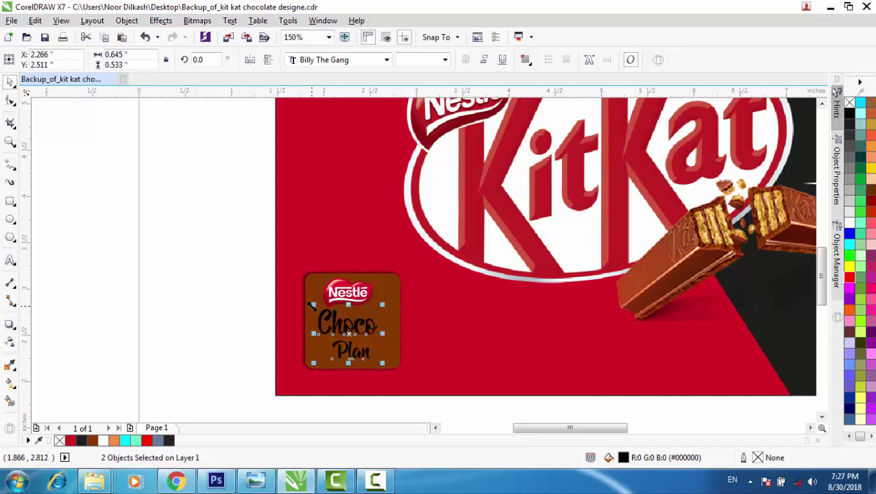
pyautogui.press('Right')
pyautogui.press('Right')
pyautogui.press('Right')
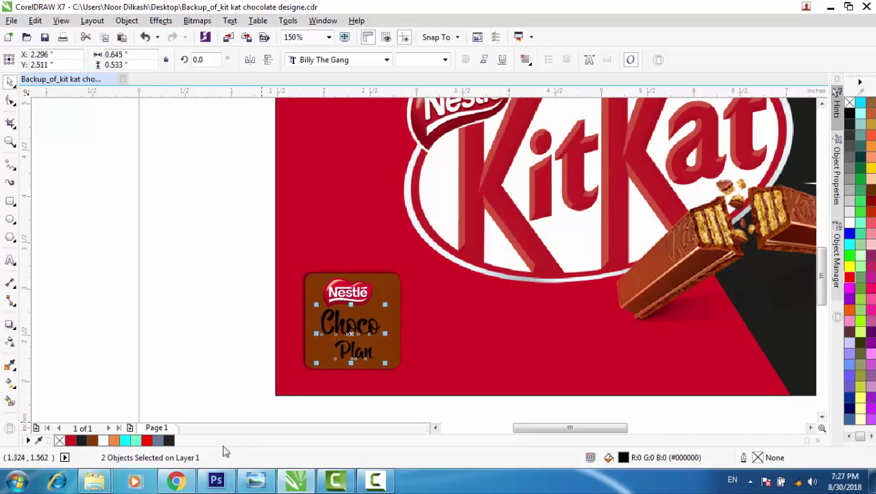
pyautogui.click(116, 440)
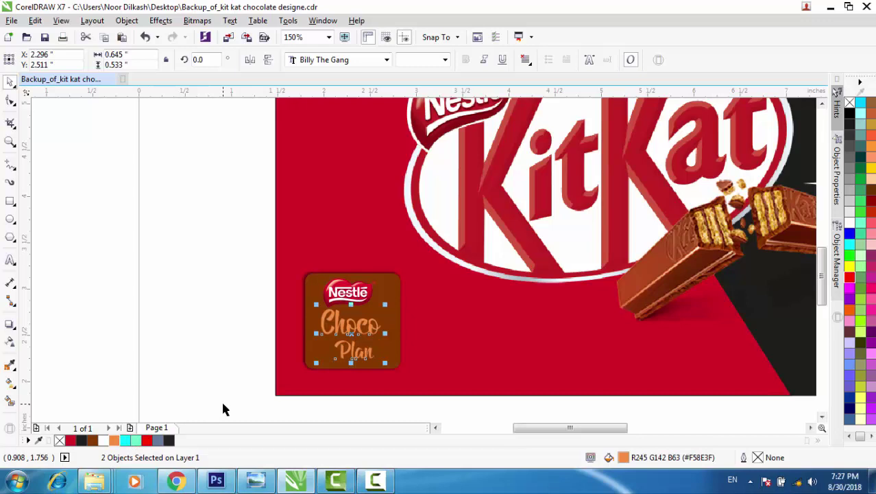
pyautogui.scroll(-2, 221, 399)
pyautogui.click(707, 216)
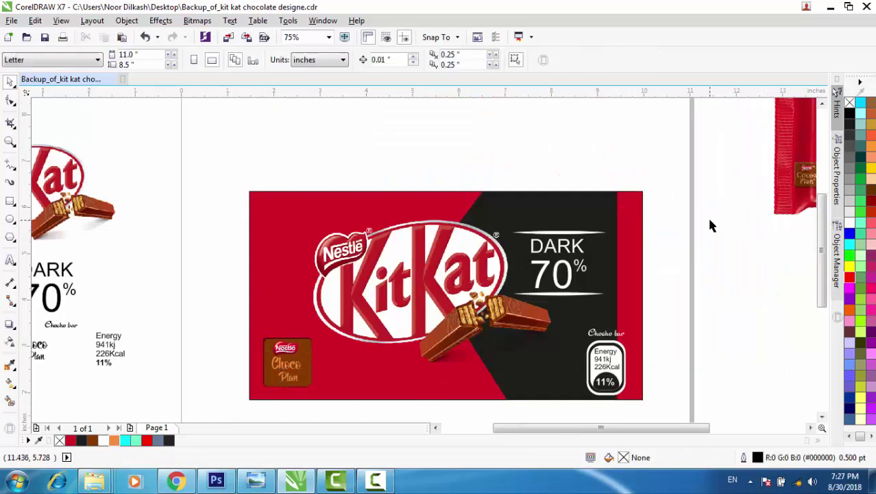
pyautogui.scroll(-2, 707, 216)
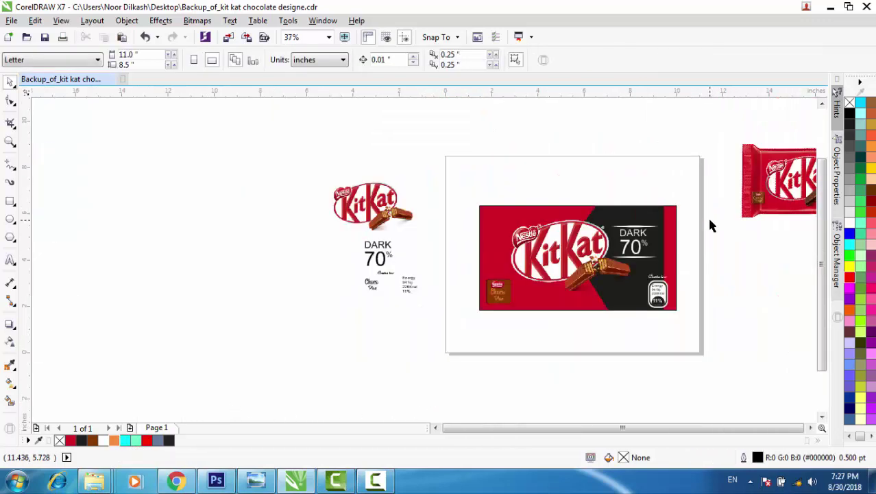
# - Shift the whole brown Nestlé Choco Plan badge about 0.27 in to the right and very slightly down on the wrapper
pyautogui.click(810, 428)
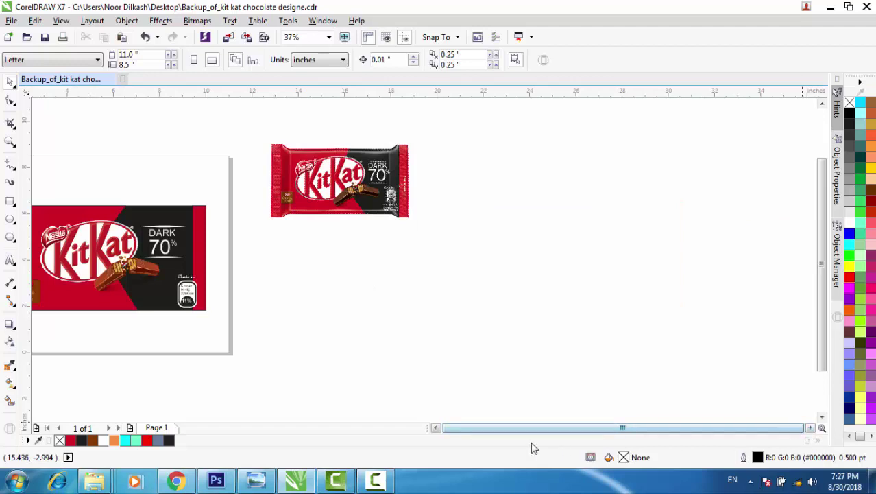
pyautogui.click(436, 428)
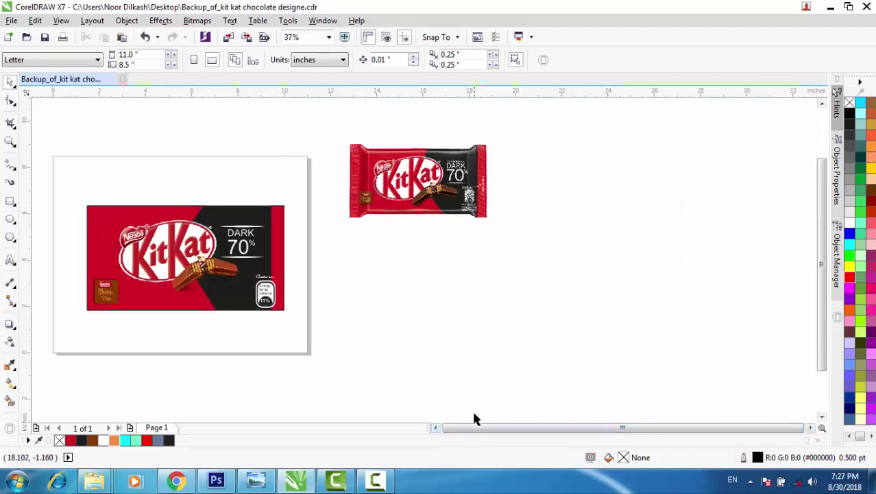
pyautogui.click(436, 427)
pyautogui.click(436, 427)
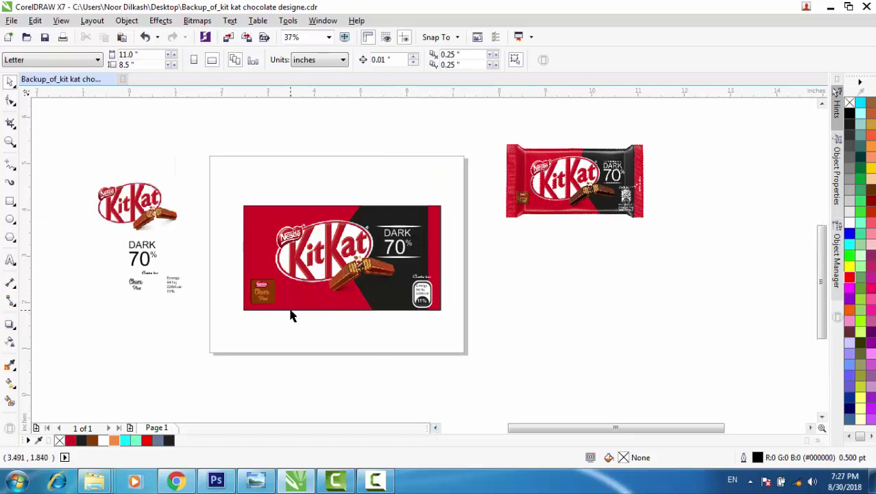
pyautogui.scroll(1, 289, 313)
pyautogui.moveTo(192, 270); pyautogui.dragTo(285, 338)
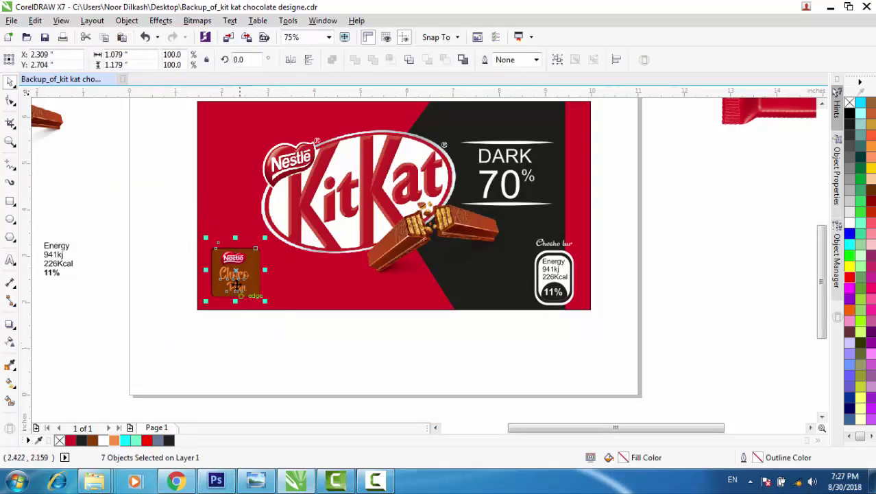
pyautogui.moveTo(236, 274); pyautogui.dragTo(248, 272)
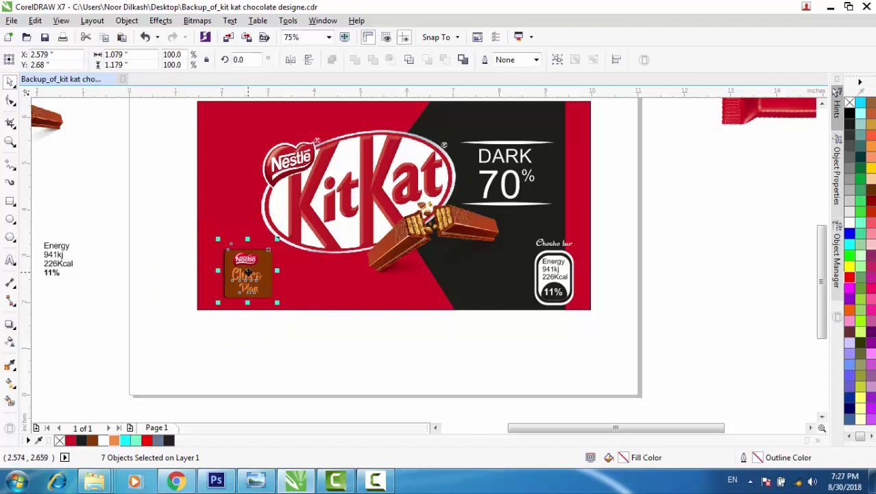
pyautogui.click(402, 348)
pyautogui.scroll(-1, 402, 348)
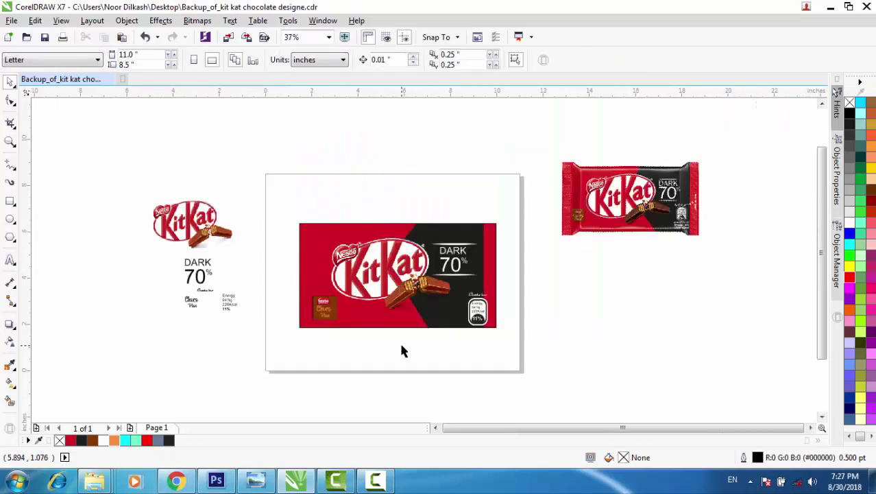
# - Move the reference wrapper photo beside the leftover logo and text pieces outside the page, and delete all of them together
pyautogui.click(604, 204)
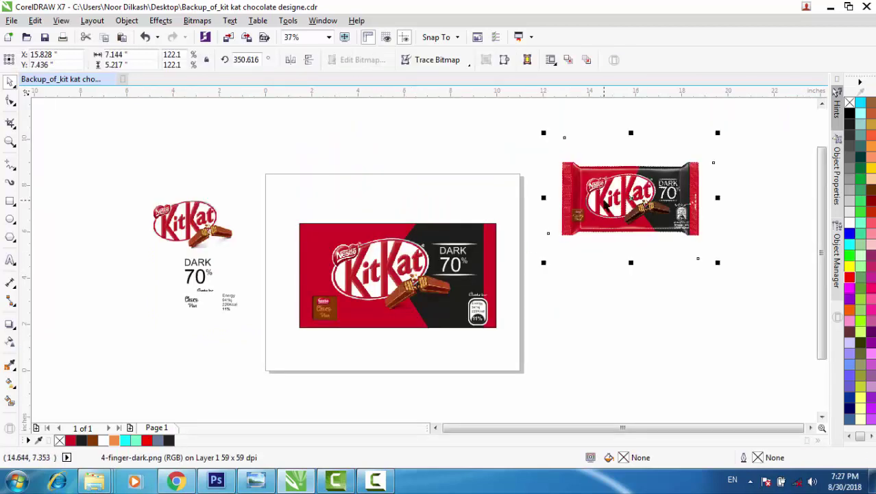
pyautogui.moveTo(606, 205); pyautogui.dragTo(157, 179)
pyautogui.scroll(-1, 138, 179)
pyautogui.moveTo(65, 124); pyautogui.dragTo(217, 337)
pyautogui.moveTo(211, 339); pyautogui.dragTo(211, 339)
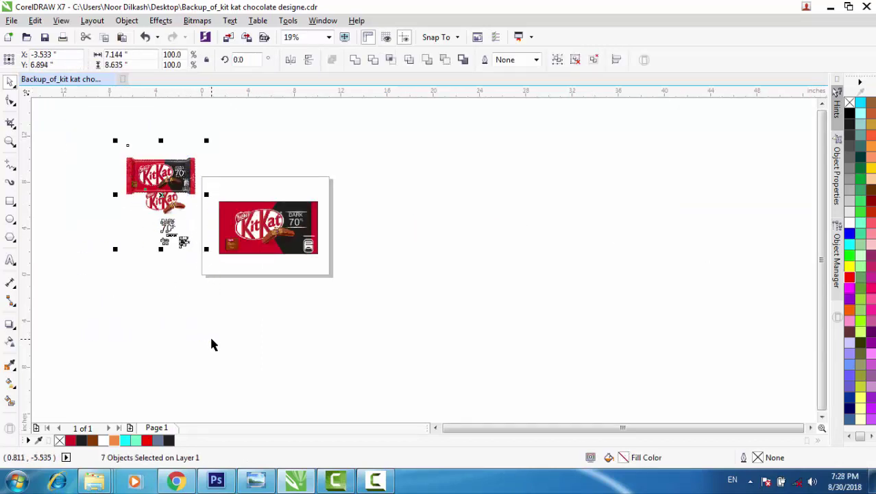
pyautogui.press('Delete')
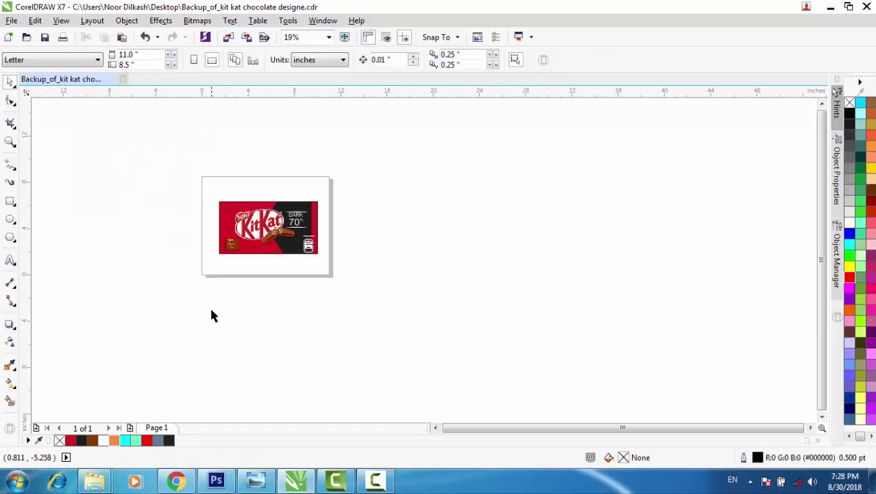
# - Remove the outline from all objects of the wrapper design
pyautogui.moveTo(171, 184); pyautogui.dragTo(335, 268)
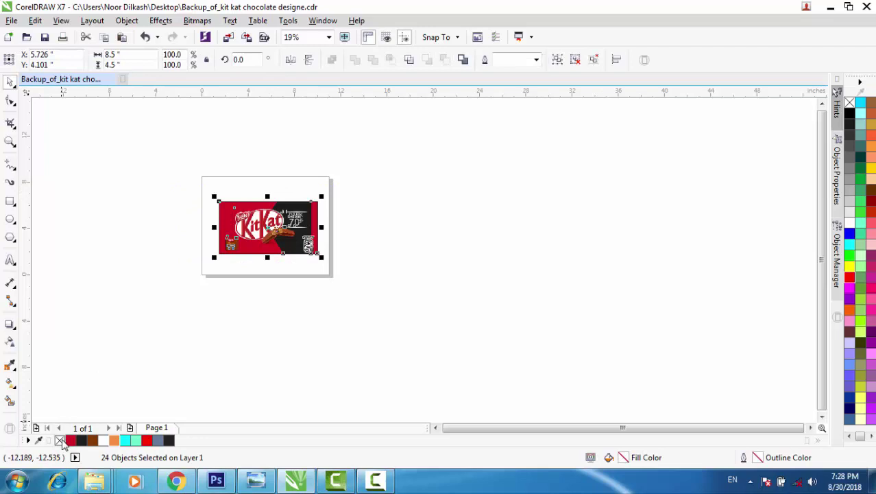
pyautogui.scroll(2, 226, 226)
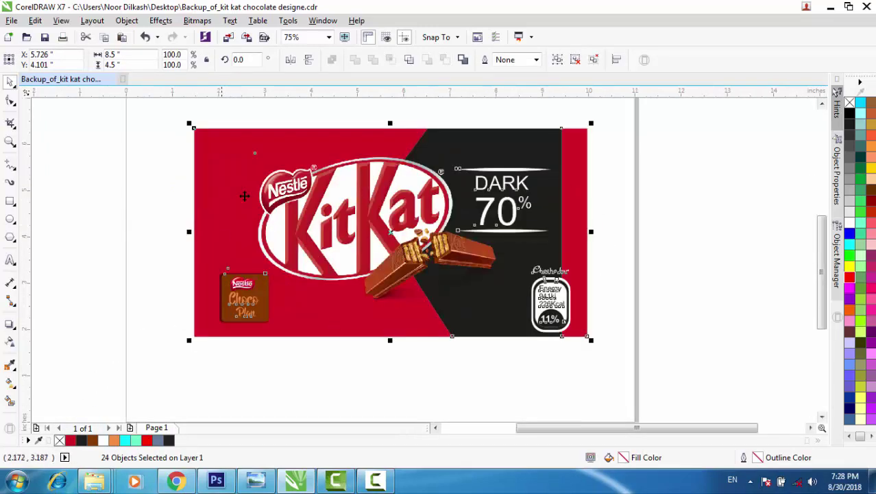
pyautogui.click(677, 234)
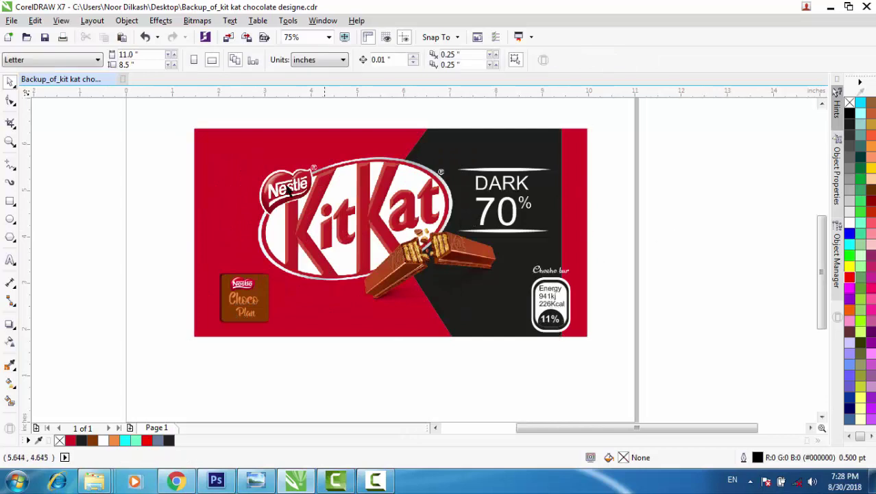
# - Export the wrapper design to the Desktop as a PNG file named KIT KAT PNG, in RGB Color (24-bit) with transparency
pyautogui.click(13, 21)
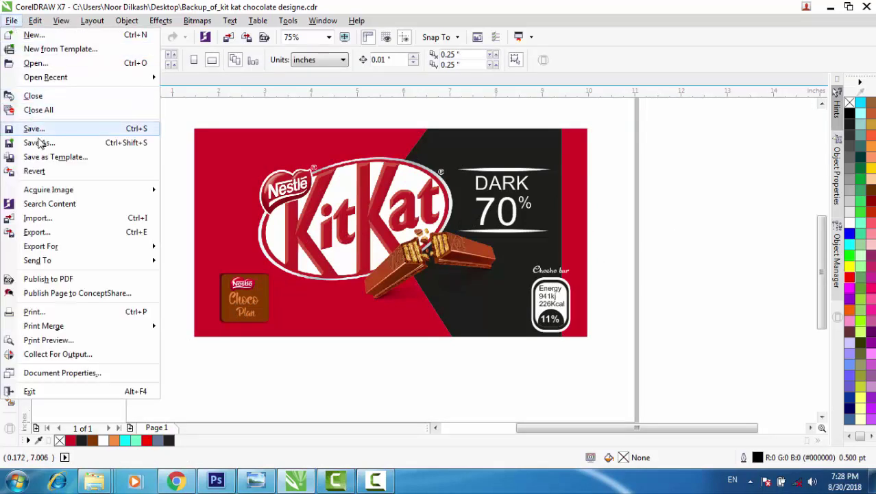
pyautogui.click(54, 233)
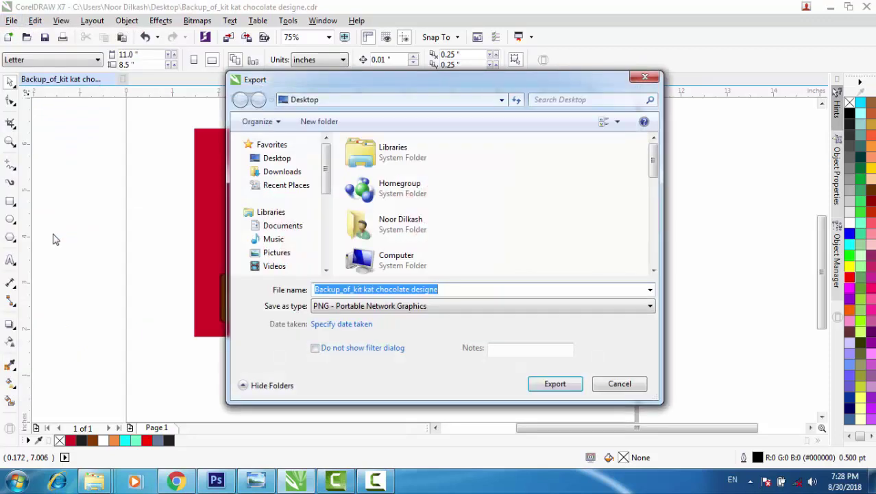
pyautogui.press('BackSpace')
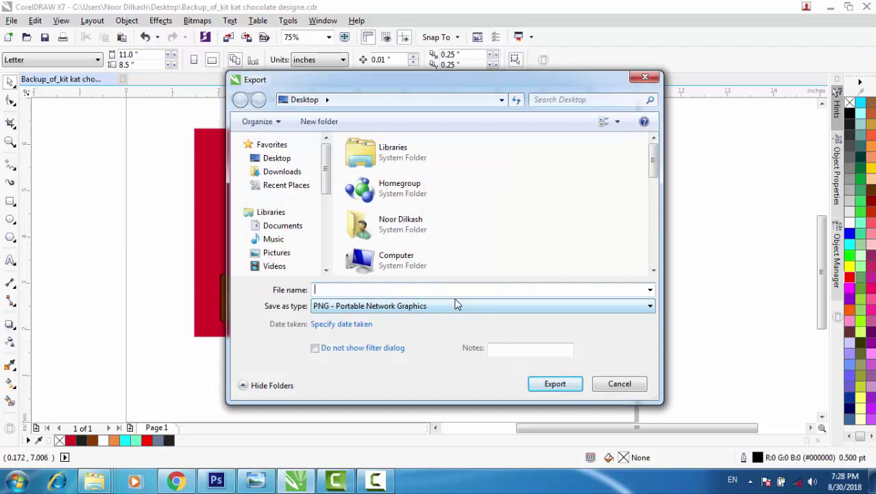
pyautogui.write('Ki')
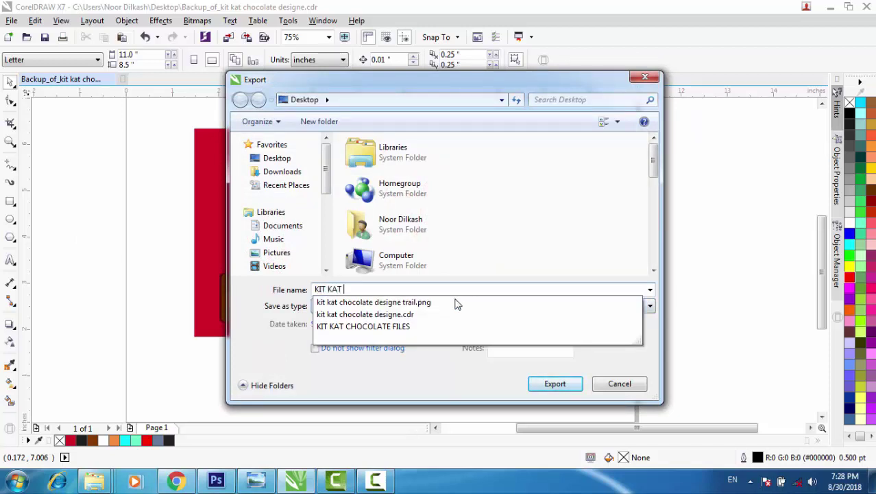
pyautogui.write('T KAT PNG')
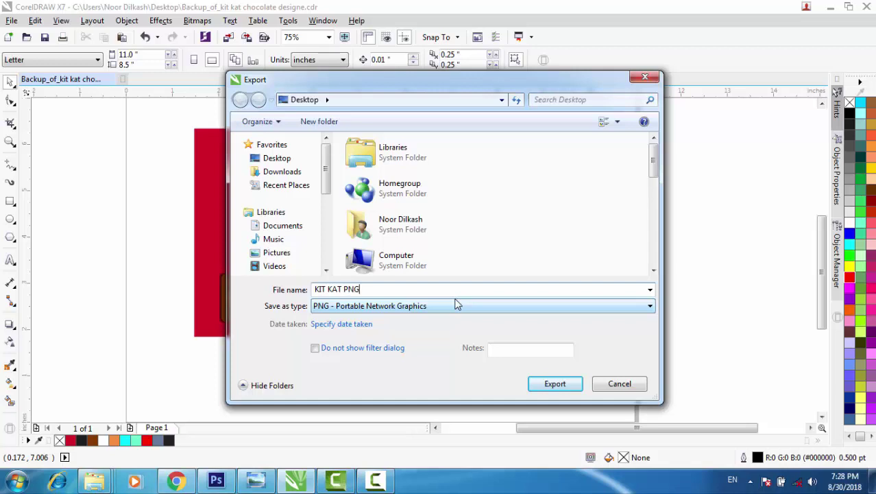
pyautogui.click(300, 158)
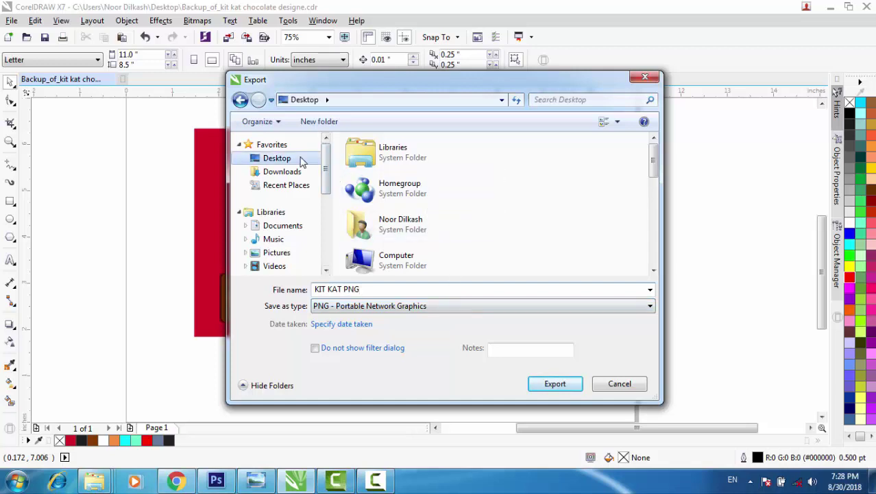
pyautogui.click(551, 383)
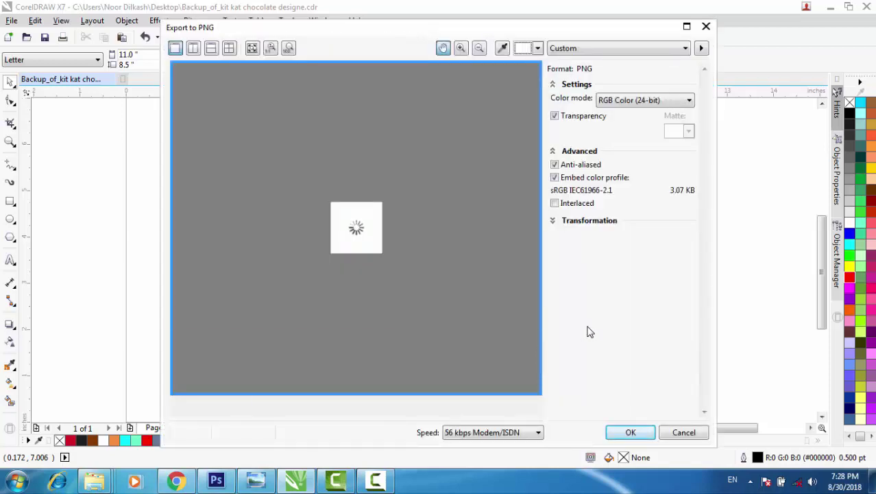
pyautogui.click(629, 432)
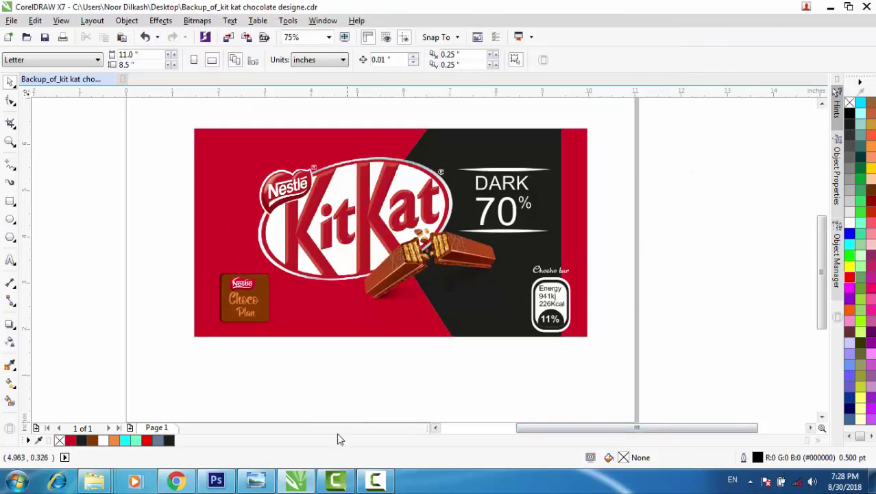
# - Switch to Photoshop with the Chocolate Packaging Mockups file and collapse the "top view" and "front view" layer groups
pyautogui.click(218, 480)
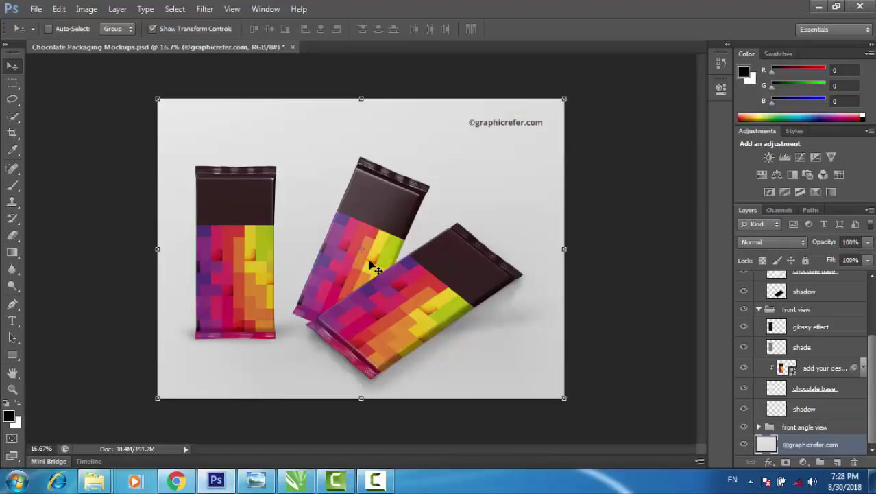
pyautogui.scroll(3, 804, 356)
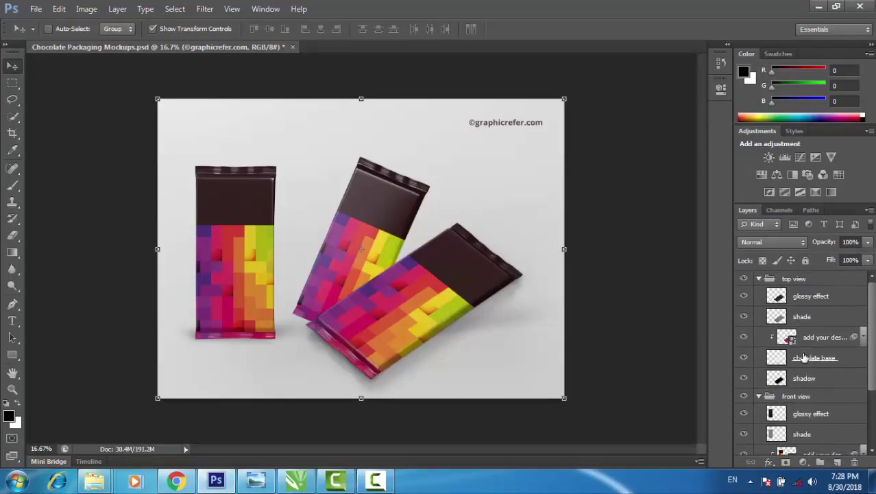
pyautogui.click(758, 279)
pyautogui.click(757, 295)
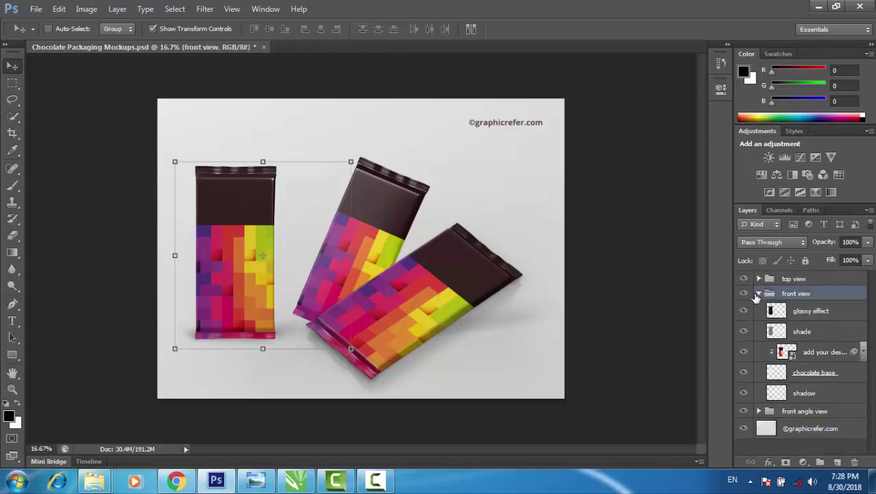
pyautogui.click(759, 293)
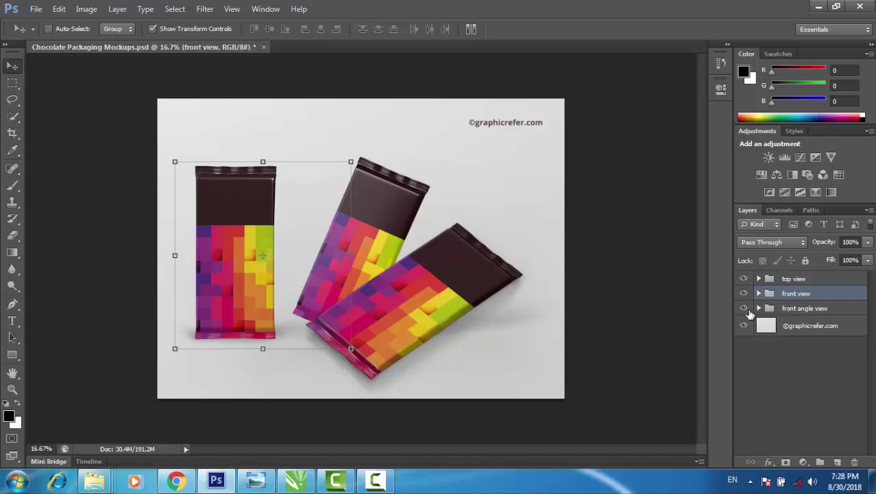
# - Toggle the visibility of the "front angle view", "front view" and "top view" groups to check which chocolate bar each one holds
pyautogui.click(744, 310)
pyautogui.click(744, 309)
pyautogui.click(757, 309)
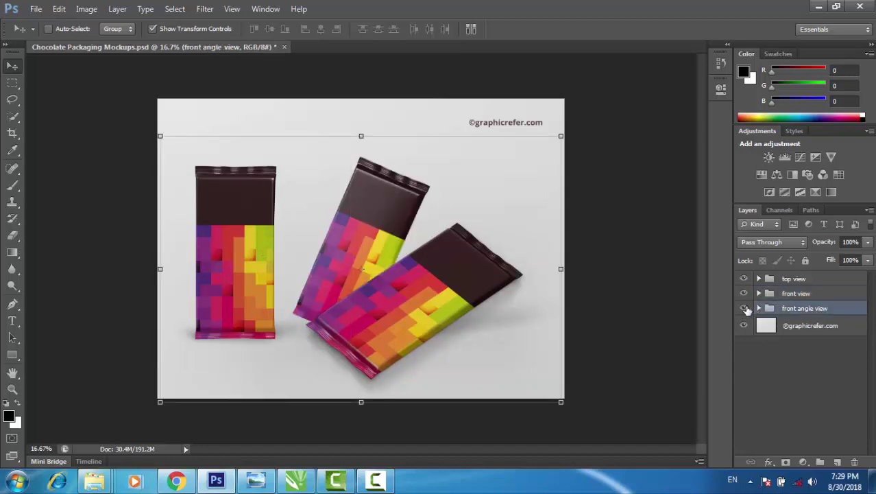
pyautogui.click(745, 309)
pyautogui.click(745, 309)
pyautogui.click(745, 294)
pyautogui.click(745, 294)
pyautogui.click(744, 280)
pyautogui.click(744, 279)
# - Open the contents of the "add your design" smart object in the "top view" group, accepting the dialogs
pyautogui.click(781, 281)
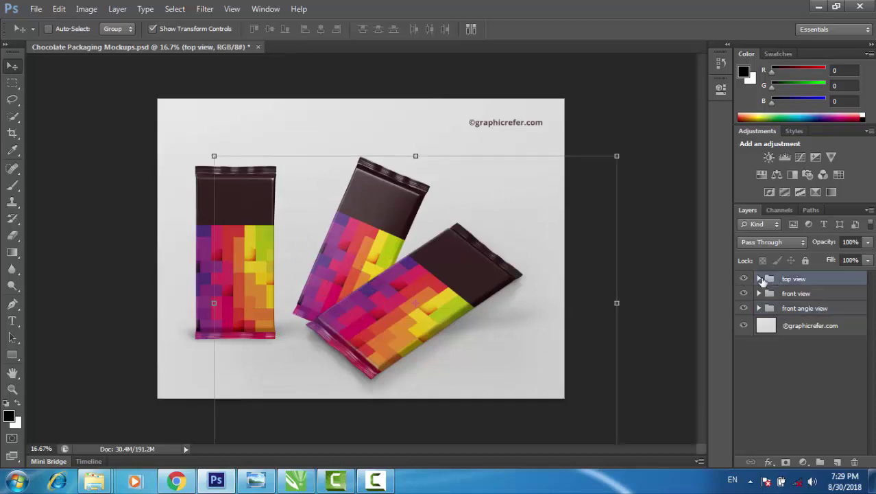
pyautogui.click(759, 279)
pyautogui.doubleClick(788, 341)
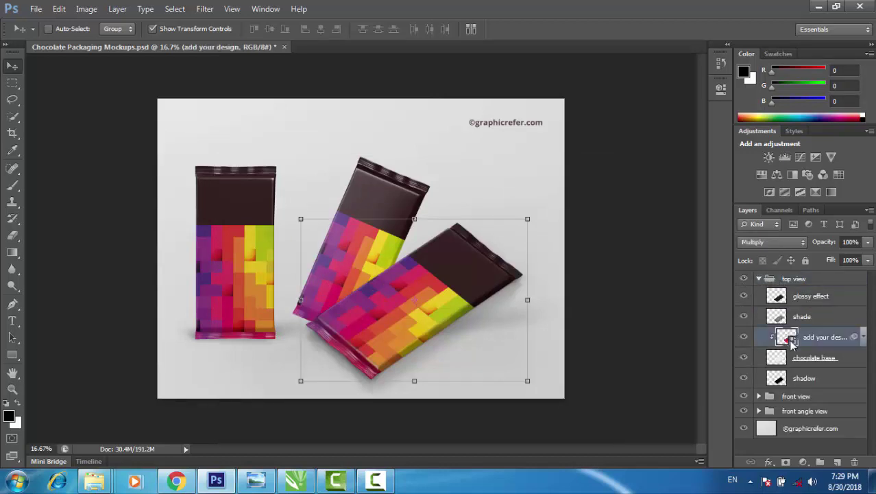
pyautogui.click(439, 199)
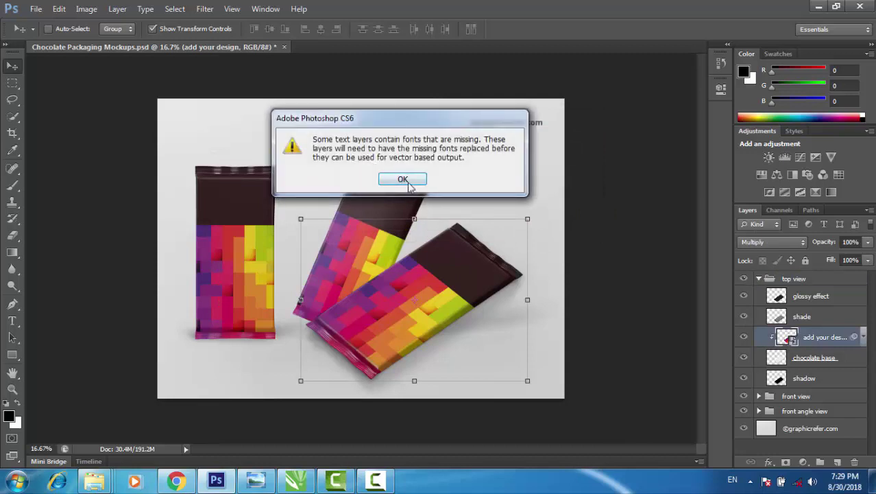
pyautogui.click(408, 182)
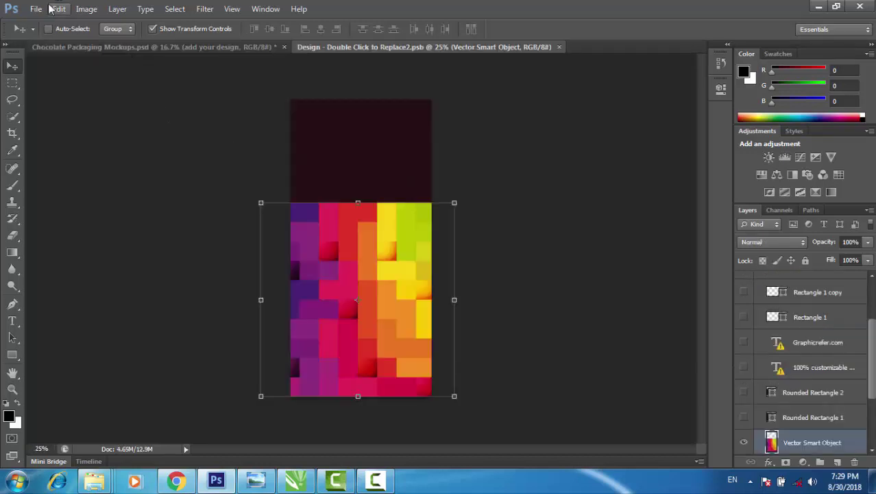
# - Place the KIT KAT PNG image from the Desktop into the smart object's design document
pyautogui.click(35, 9)
pyautogui.click(84, 218)
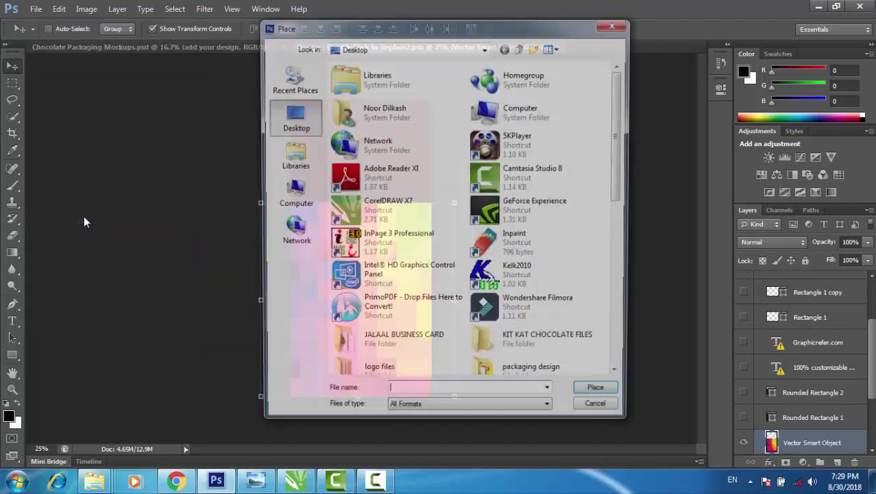
pyautogui.click(567, 216)
pyautogui.scroll(-3, 493, 233)
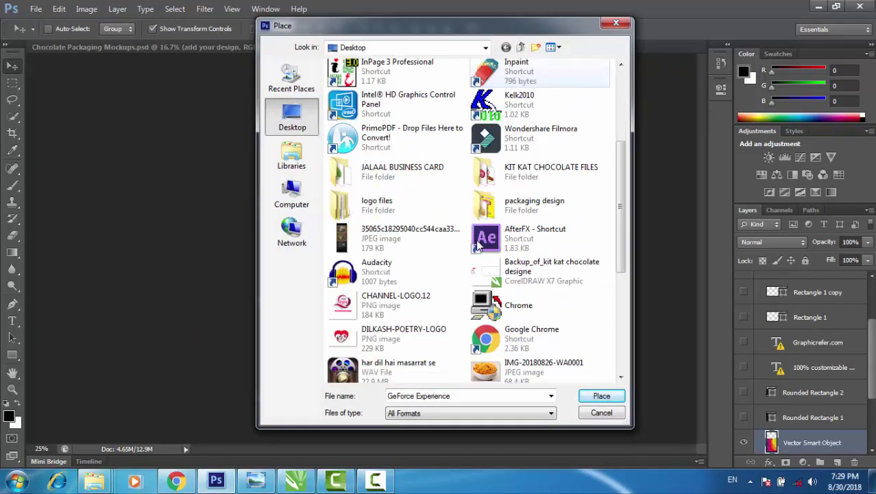
pyautogui.scroll(-3, 478, 245)
pyautogui.scroll(-2, 478, 245)
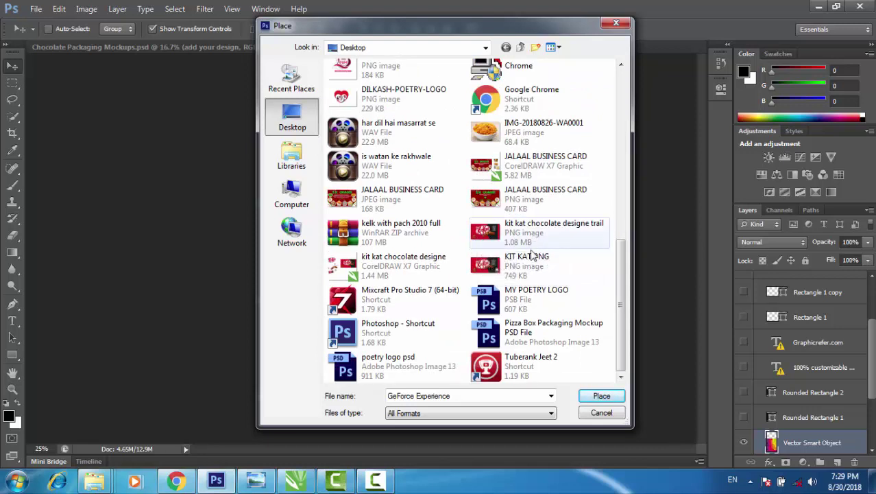
pyautogui.click(535, 266)
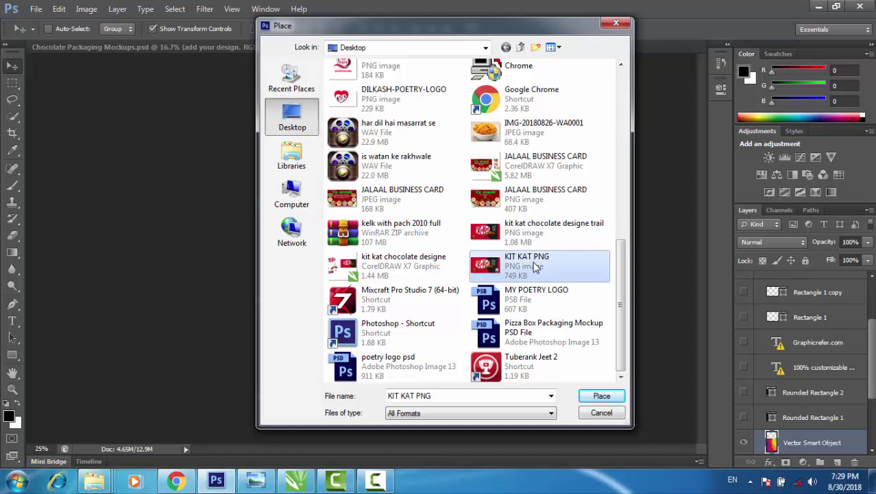
pyautogui.click(593, 397)
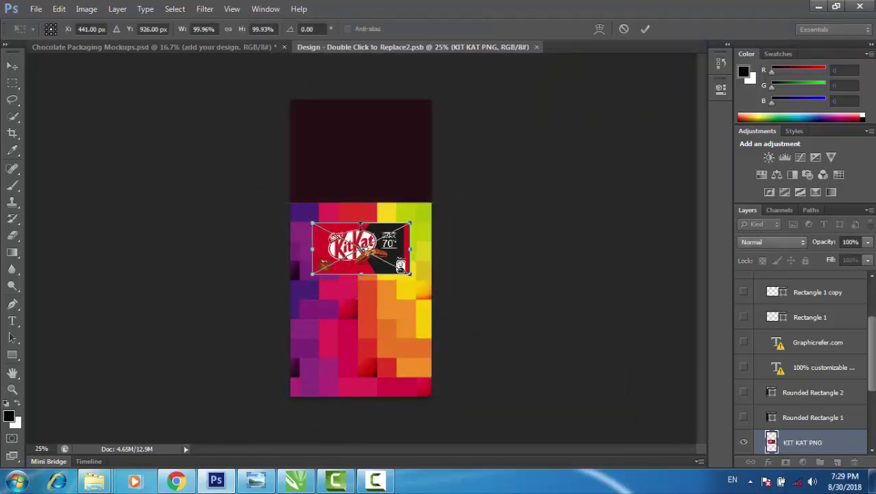
# - Rotate the placed KIT KAT PNG 90° counterclockwise and stretch it to cover the whole canvas, about 302% wide and 272% high
pyautogui.rightClick(361, 226)
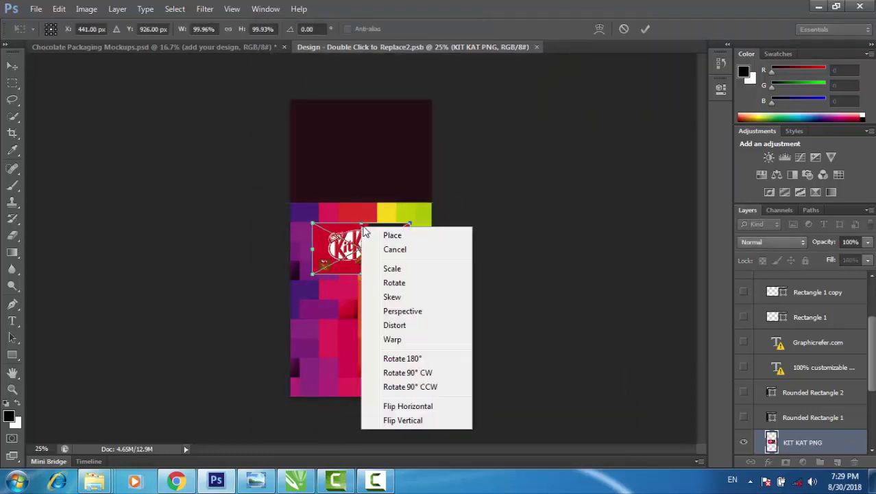
pyautogui.click(395, 387)
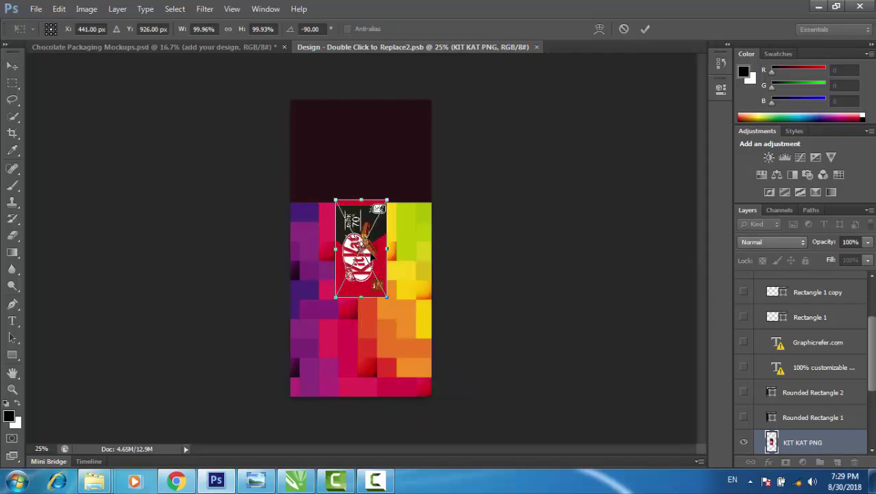
pyautogui.moveTo(368, 255); pyautogui.dragTo(329, 151)
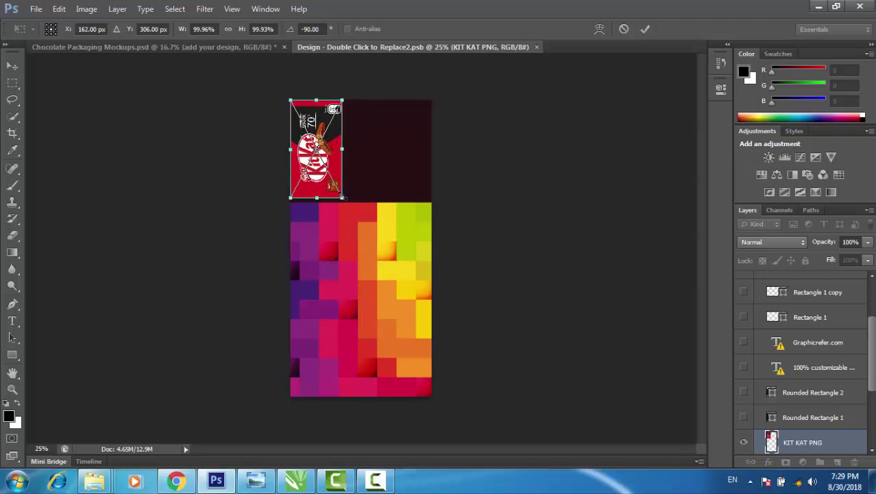
pyautogui.moveTo(342, 198); pyautogui.dragTo(361, 396)
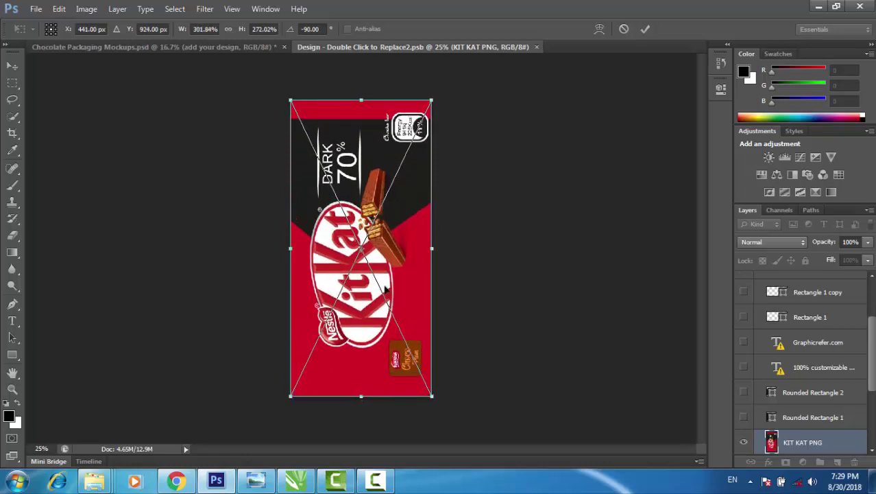
pyautogui.click(645, 31)
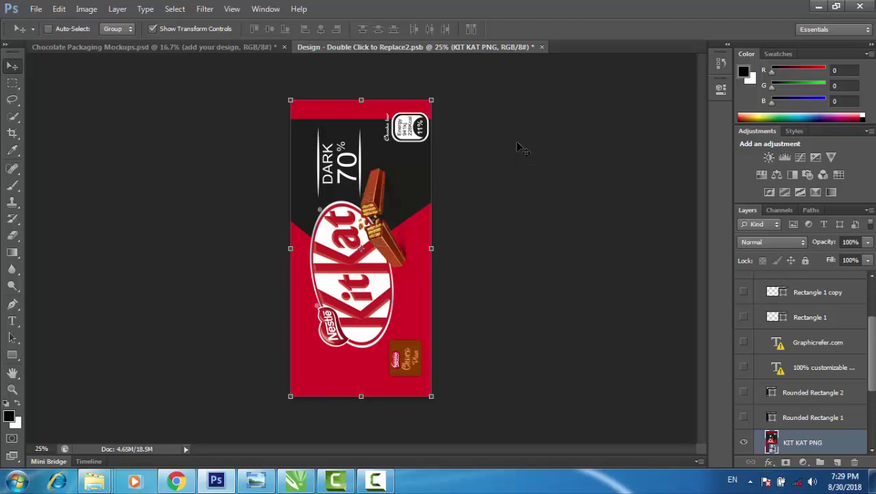
# - Close the "top view" design document, saving its changes back to the mockup and accepting the dialogs
pyautogui.click(541, 47)
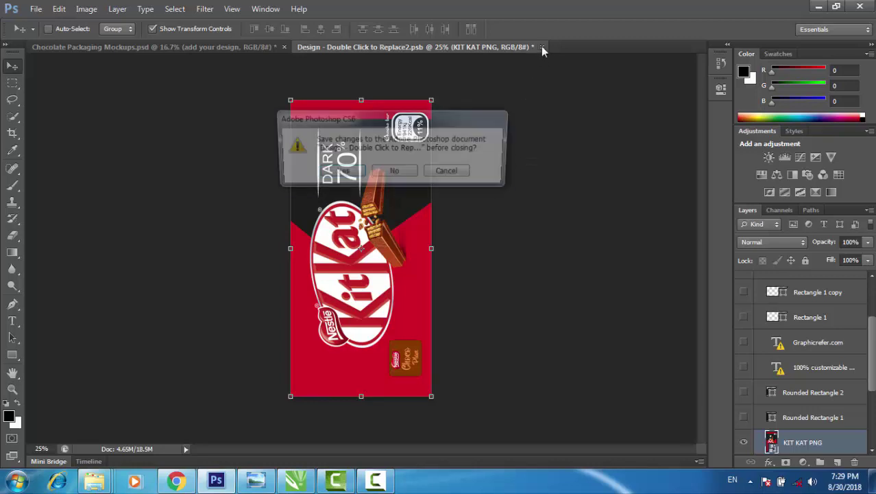
pyautogui.click(338, 172)
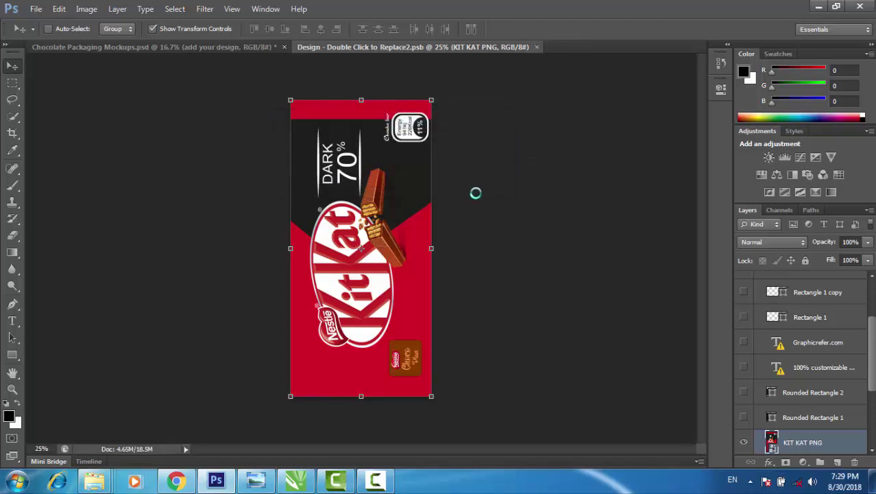
pyautogui.click(386, 177)
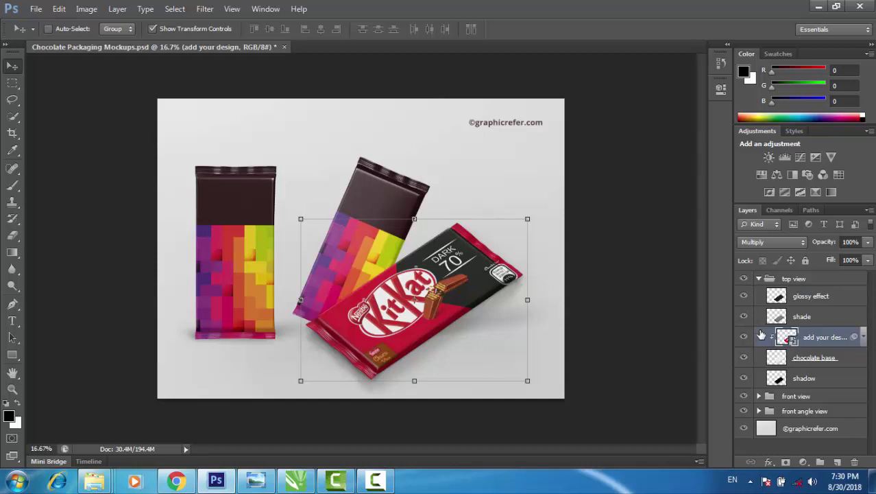
# - Collapse the "top view" group and open the contents of the "add your design" smart object in the "front view" group
pyautogui.click(760, 279)
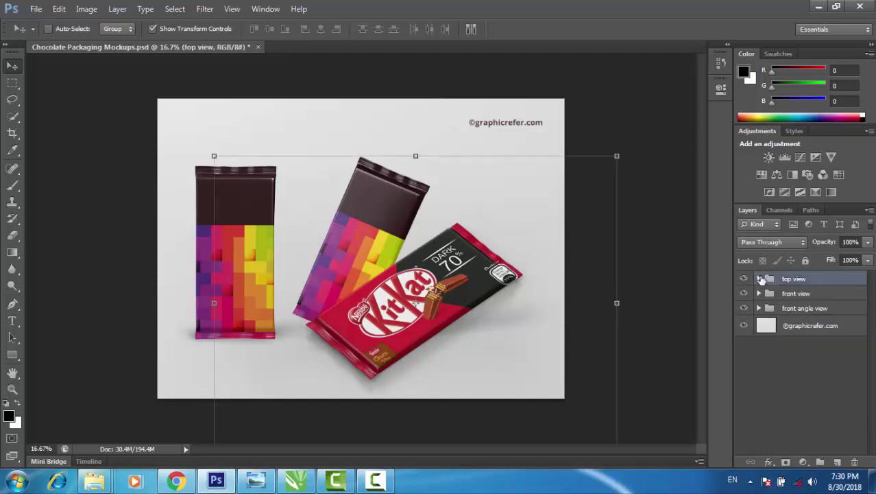
pyautogui.click(763, 294)
pyautogui.click(759, 293)
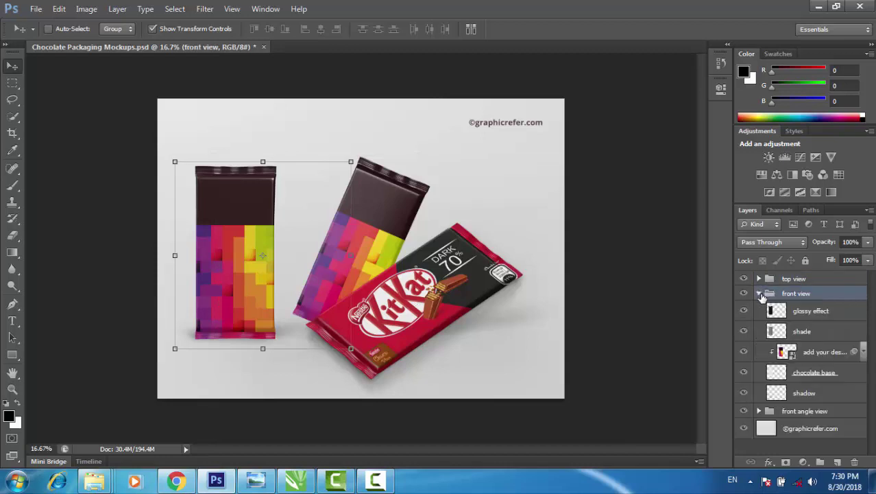
pyautogui.doubleClick(788, 354)
pyautogui.click(440, 199)
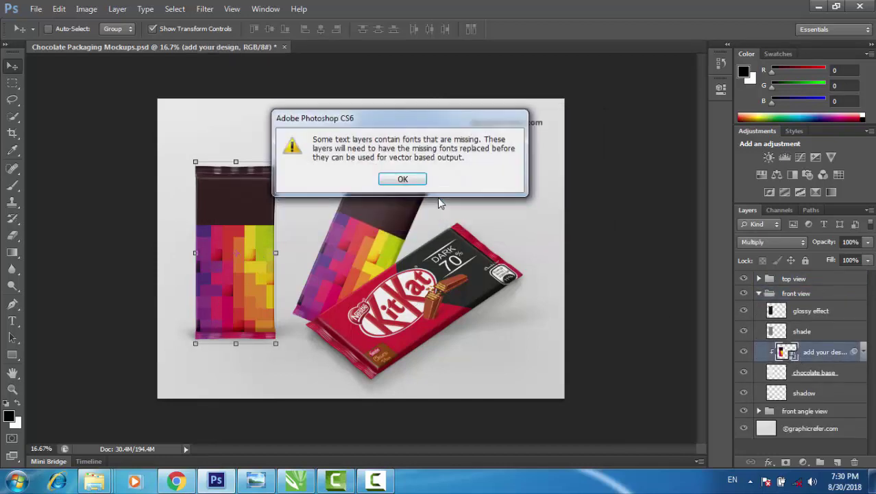
pyautogui.click(397, 180)
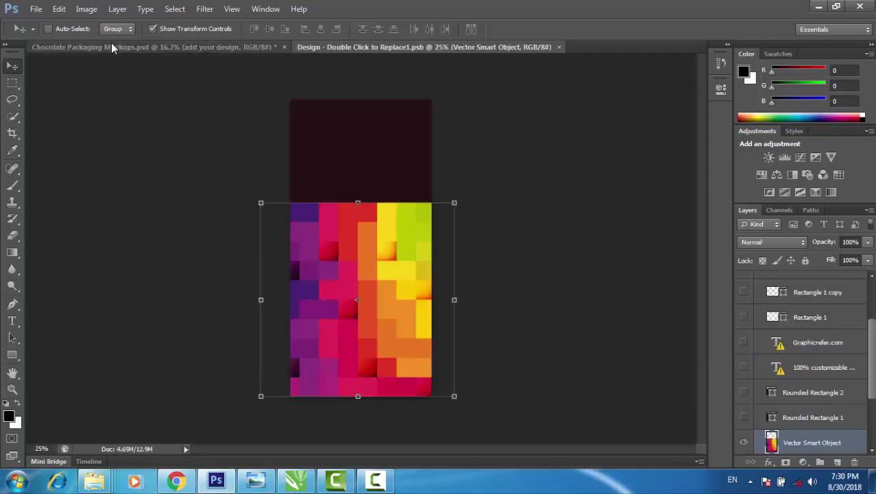
# - Place the KIT KAT PNG image from the Desktop into the "front view" design document
pyautogui.click(35, 9)
pyautogui.click(78, 215)
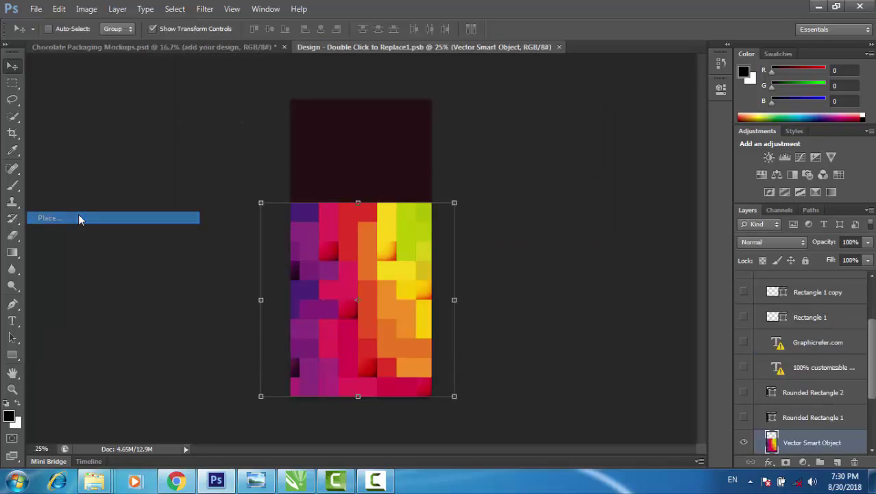
pyautogui.click(515, 219)
pyautogui.scroll(-3, 521, 233)
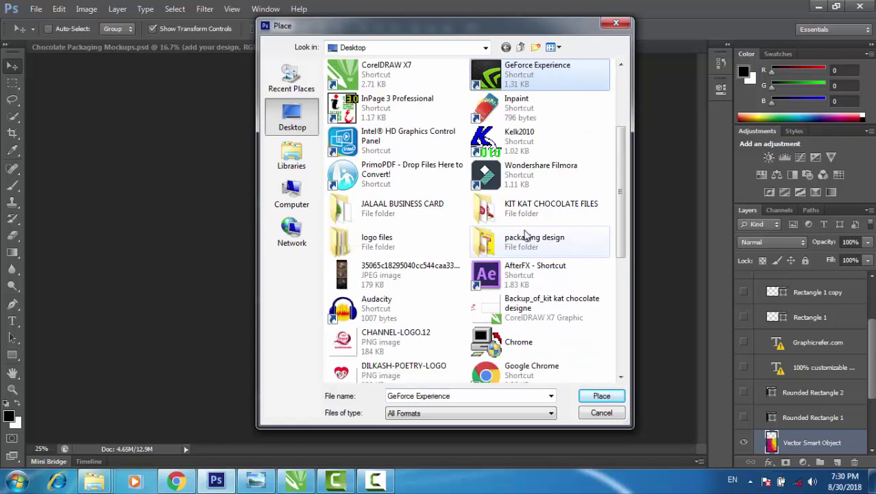
pyautogui.scroll(-3, 524, 250)
pyautogui.scroll(-2, 528, 294)
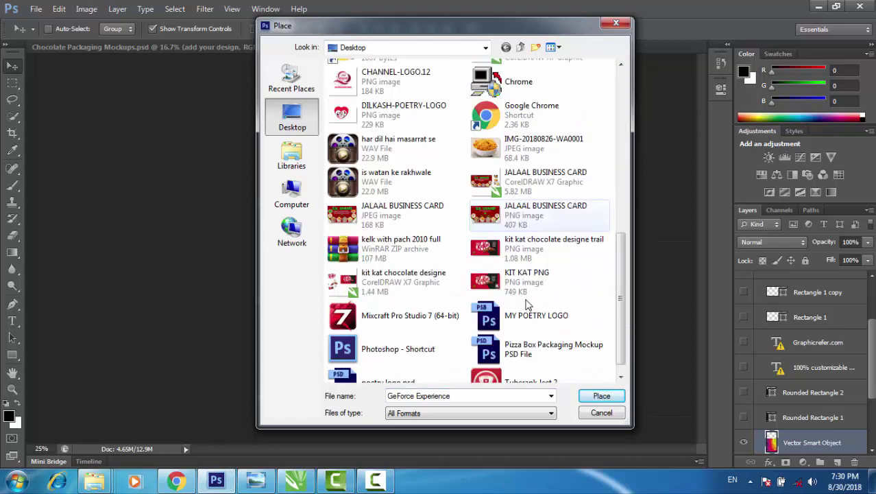
pyautogui.click(529, 278)
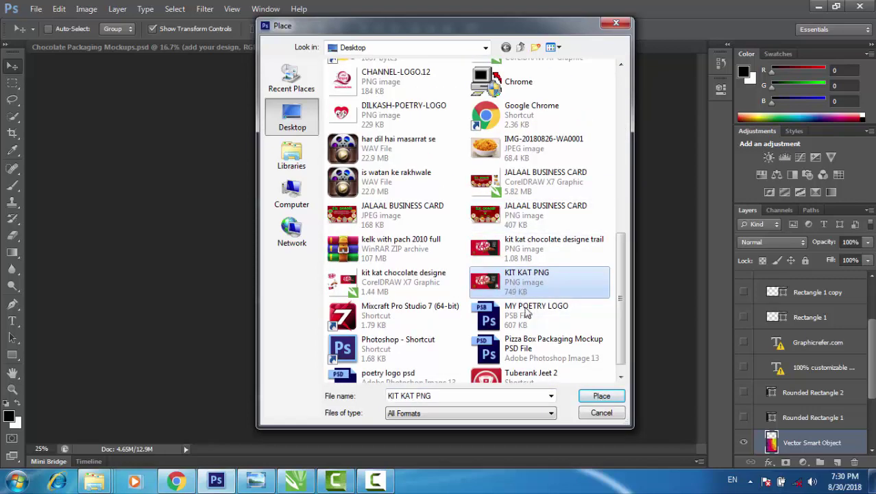
pyautogui.click(601, 396)
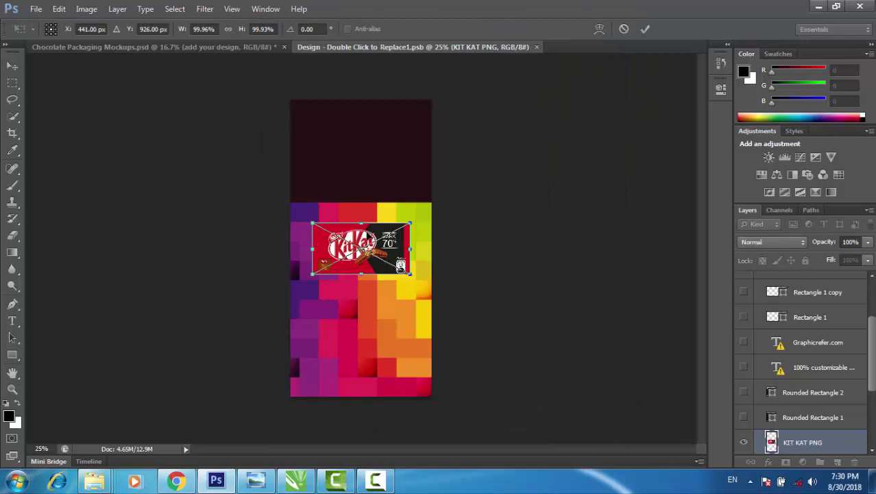
# - Rotate the KIT KAT PNG 90° counterclockwise and stretch it to all canvas edges of the "front view" design, about 302% by 272%
pyautogui.rightClick(362, 226)
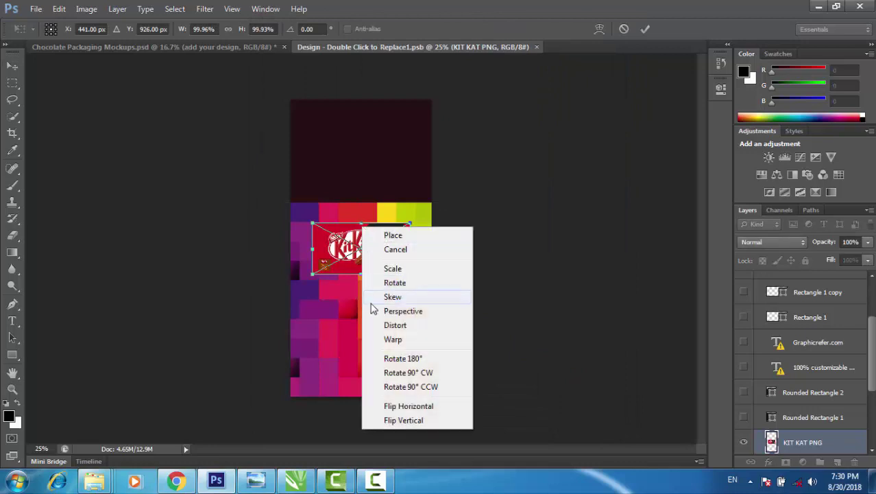
pyautogui.click(387, 388)
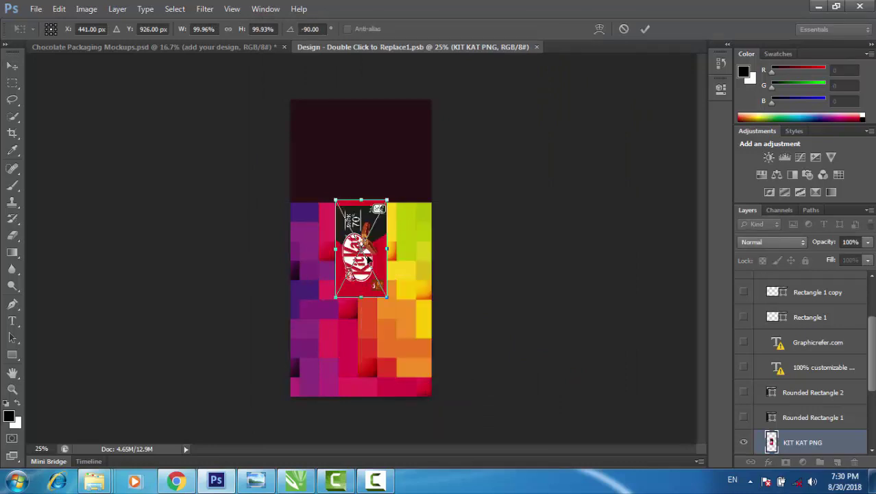
pyautogui.moveTo(373, 223); pyautogui.dragTo(328, 122)
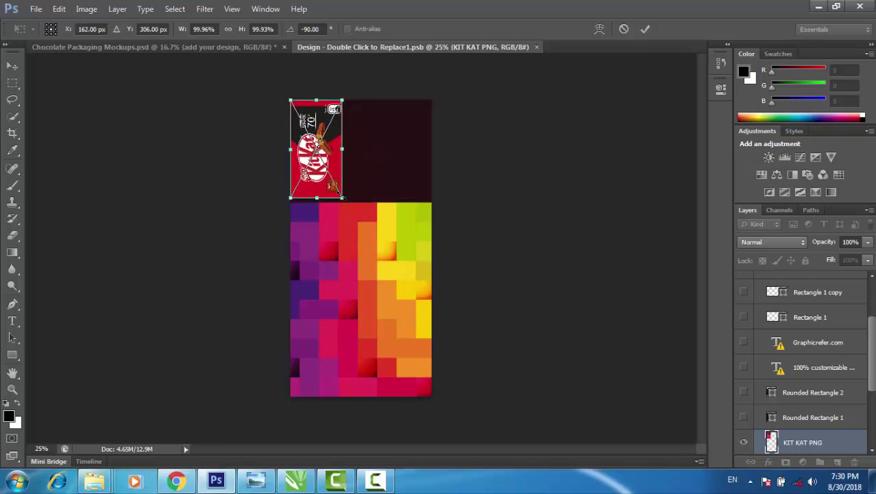
pyautogui.moveTo(341, 198); pyautogui.dragTo(360, 396)
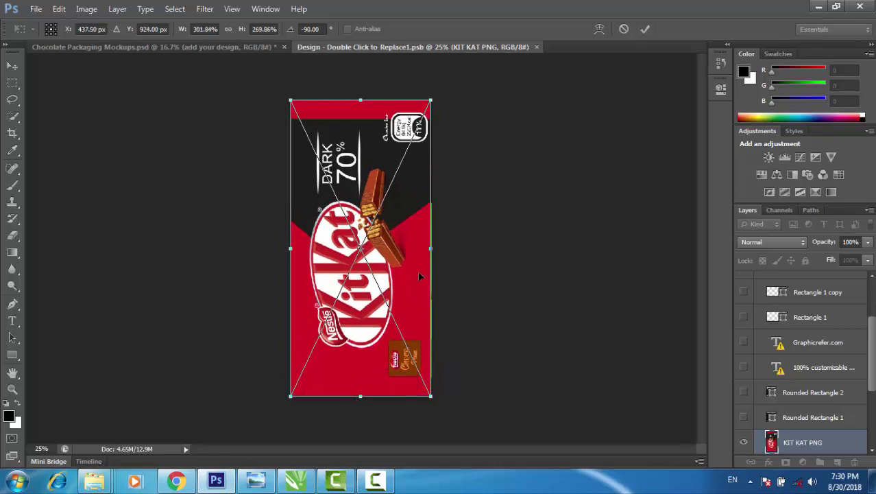
pyautogui.click(640, 31)
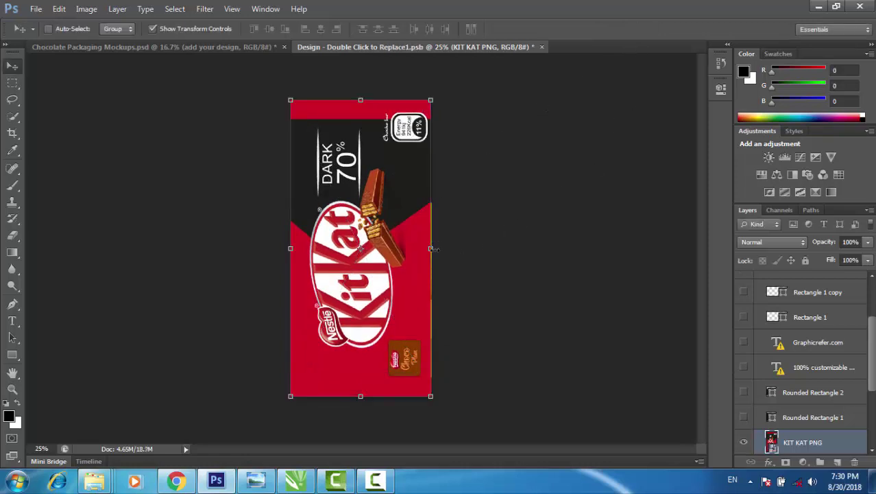
pyautogui.hotkey('ctrl', 't')
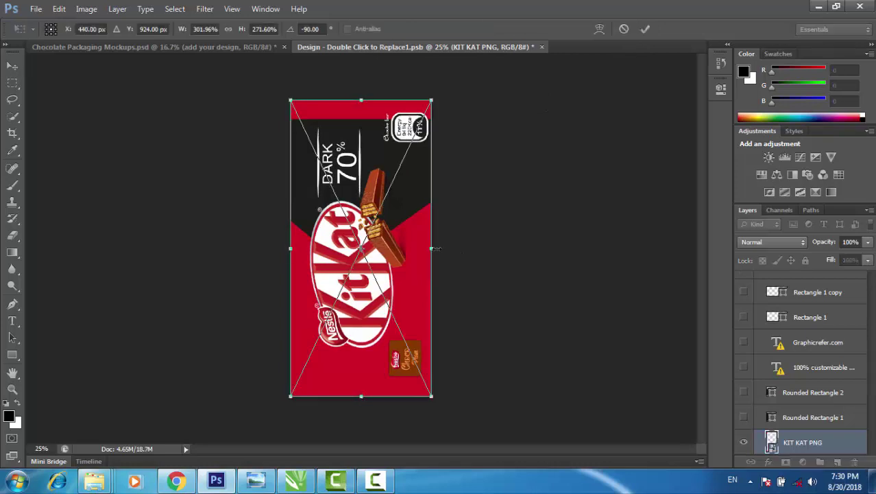
pyautogui.click(645, 29)
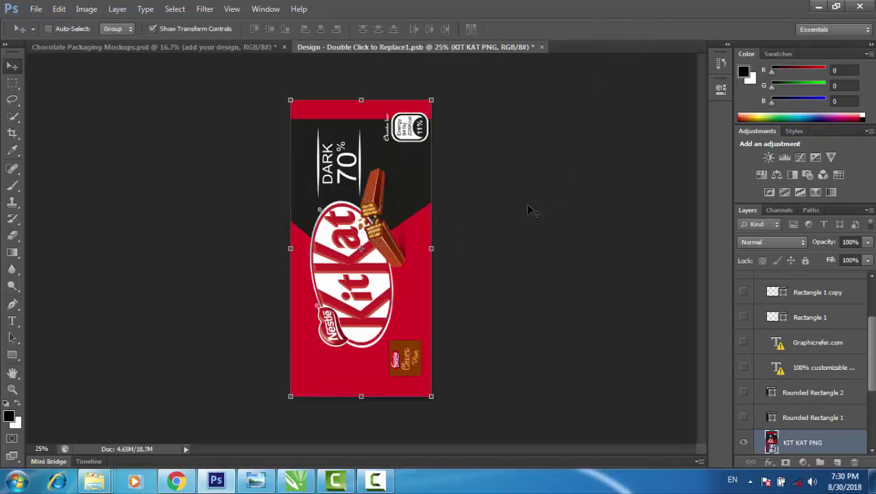
# - Save and close the "front view" design document so the mockup updates, accepting the dialogs
pyautogui.click(541, 47)
pyautogui.click(338, 173)
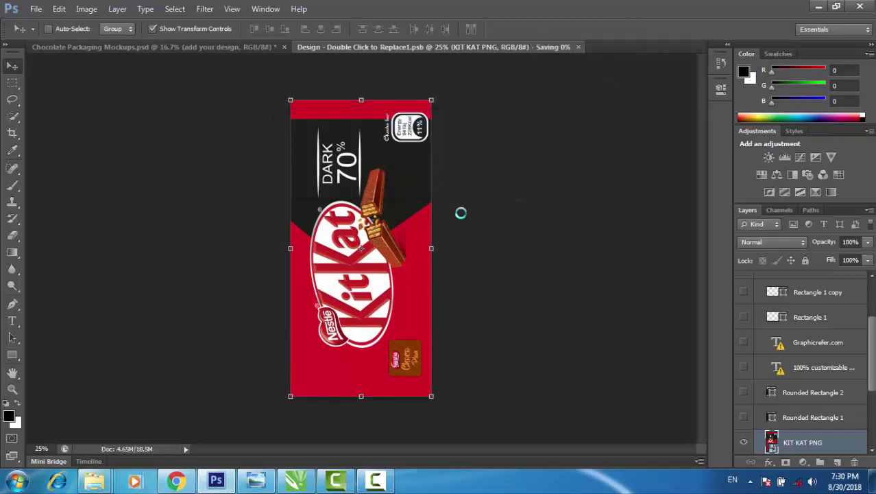
pyautogui.click(378, 173)
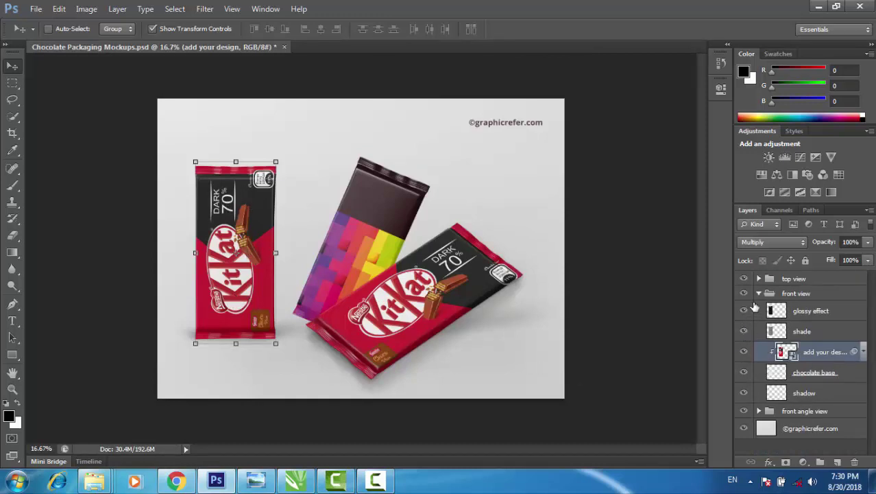
# - Collapse the "front view" group, check the groups' visibility, and open the contents of the "add your design" smart object in "front angle view"
pyautogui.click(760, 294)
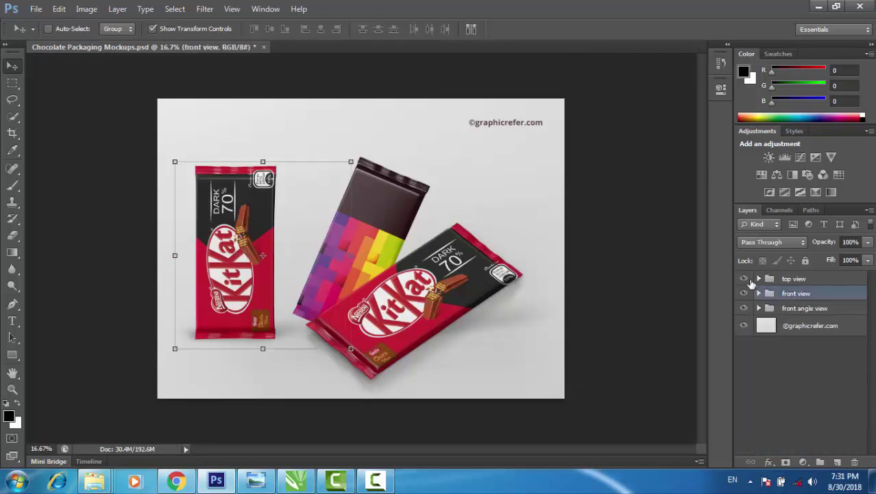
pyautogui.click(744, 278)
pyautogui.click(744, 279)
pyautogui.click(744, 309)
pyautogui.click(744, 310)
pyautogui.click(759, 309)
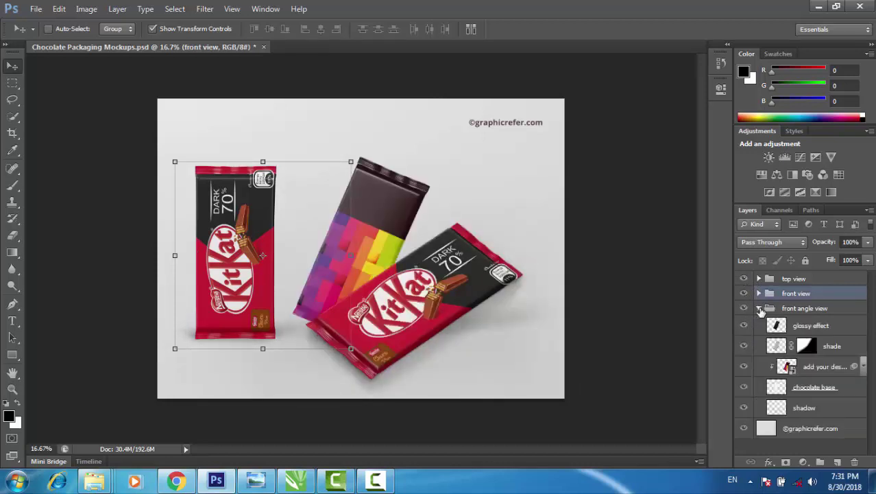
pyautogui.doubleClick(790, 370)
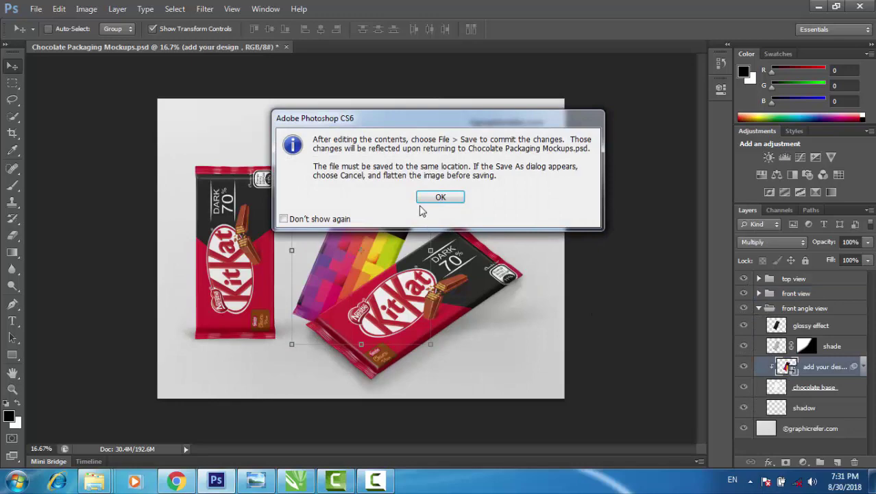
pyautogui.click(422, 200)
pyautogui.click(404, 180)
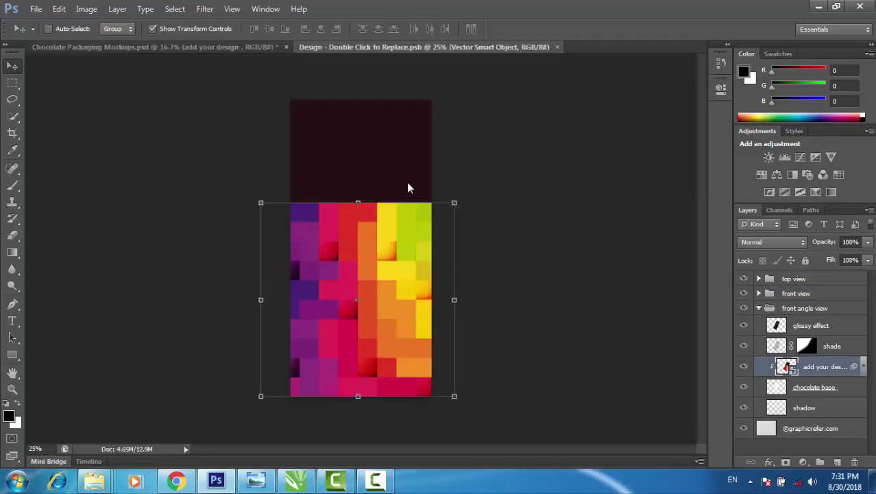
# - Place the Desktop's KIT KAT PNG image into the "front angle view" design document
pyautogui.click(35, 9)
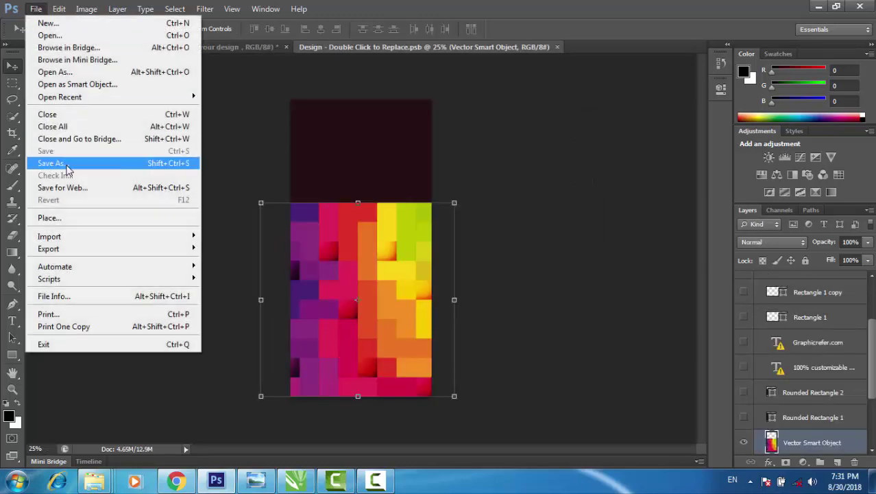
pyautogui.click(68, 218)
pyautogui.click(521, 177)
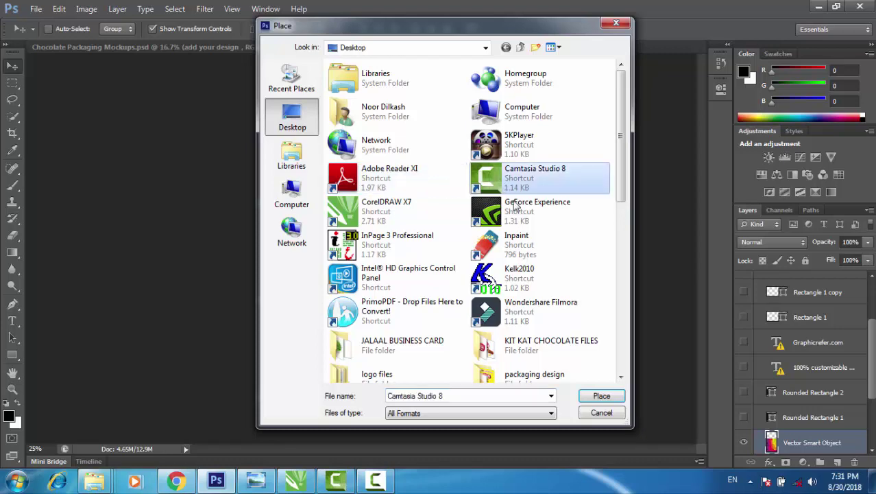
pyautogui.scroll(-5, 524, 221)
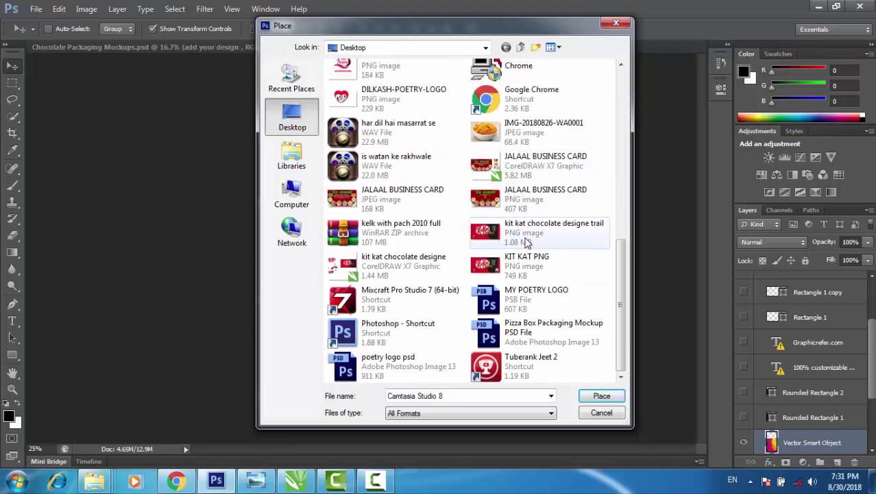
pyautogui.click(532, 260)
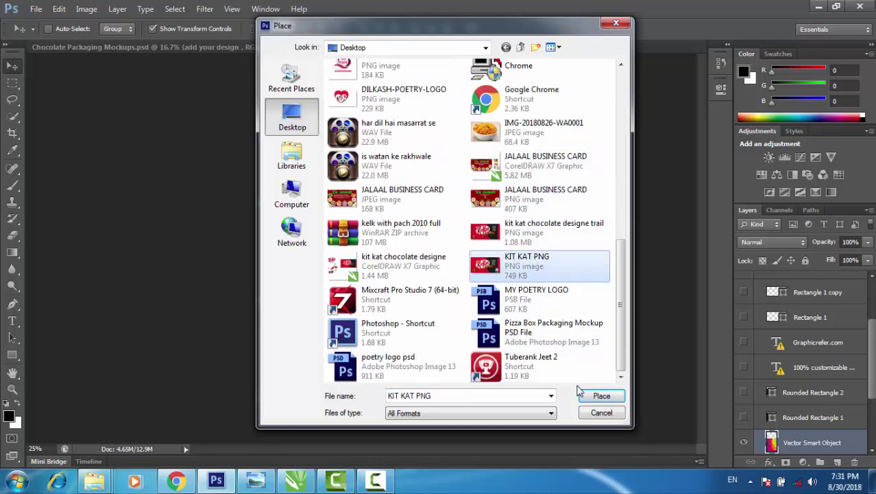
pyautogui.click(598, 396)
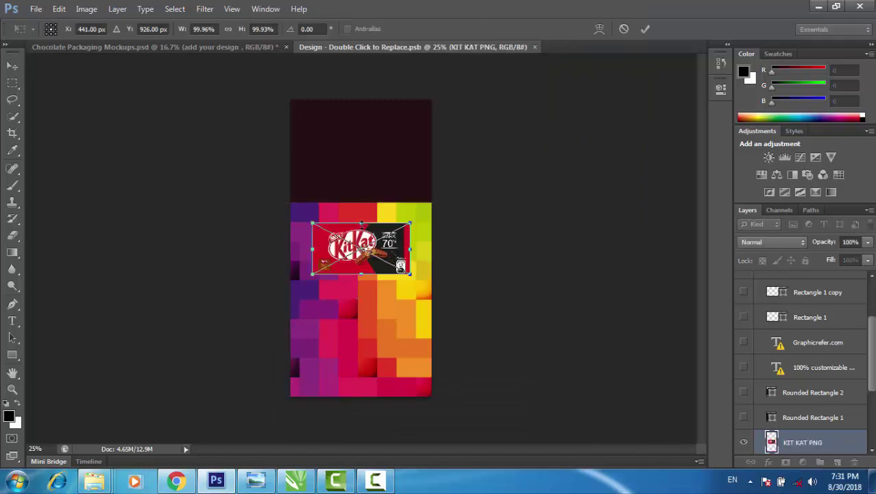
# - Rotate the KIT KAT PNG 90° counterclockwise and stretch it over the whole "front angle view" design canvas, about 302% by 271%
pyautogui.rightClick(359, 224)
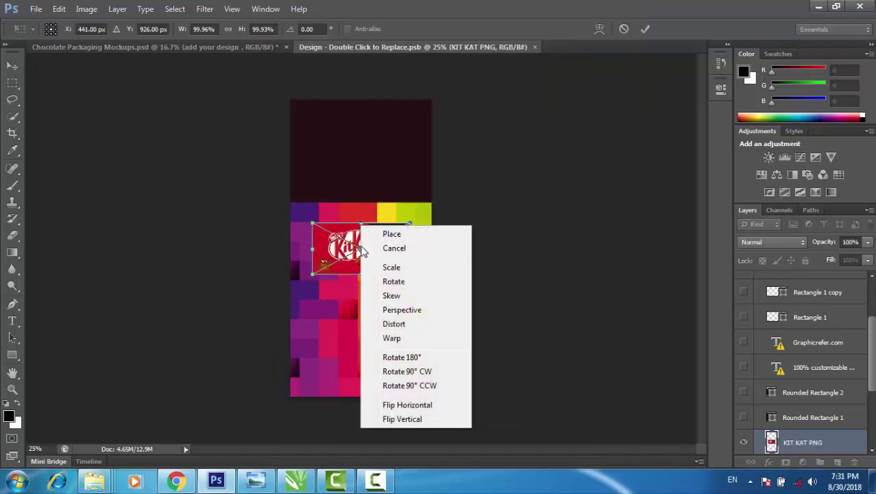
pyautogui.click(384, 386)
pyautogui.moveTo(351, 267); pyautogui.dragTo(306, 160)
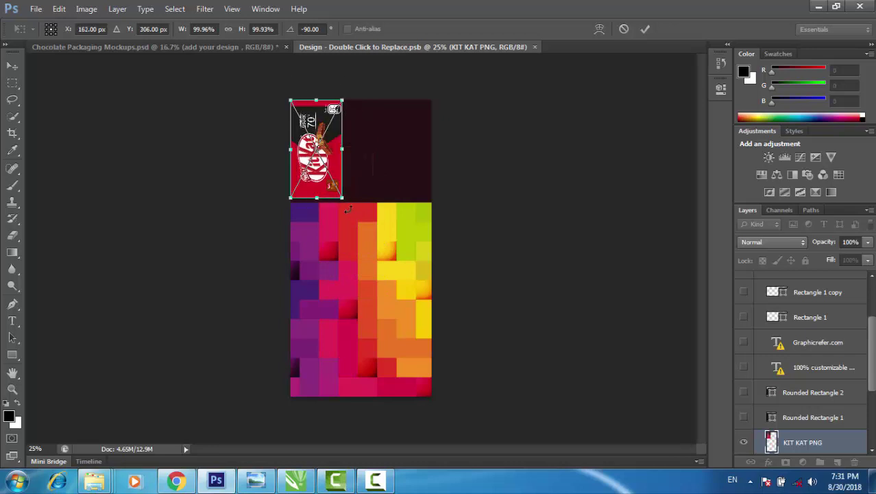
pyautogui.moveTo(344, 198); pyautogui.dragTo(416, 374)
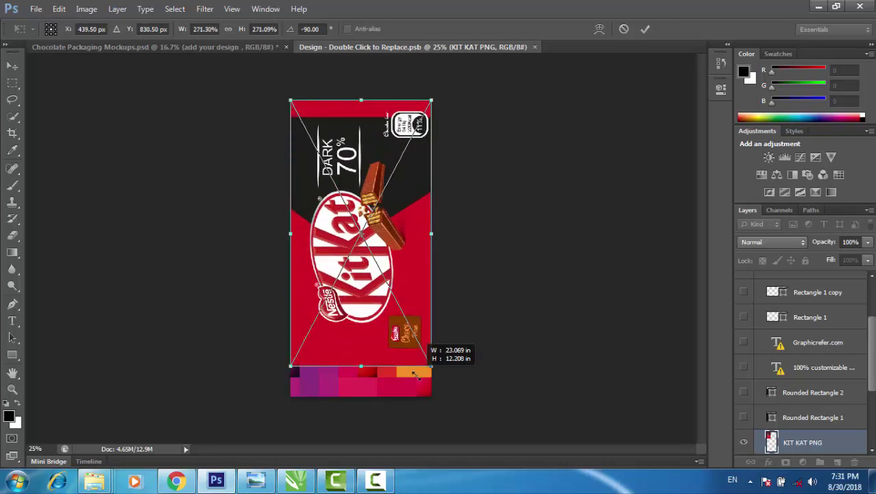
pyautogui.moveTo(362, 376); pyautogui.dragTo(362, 397)
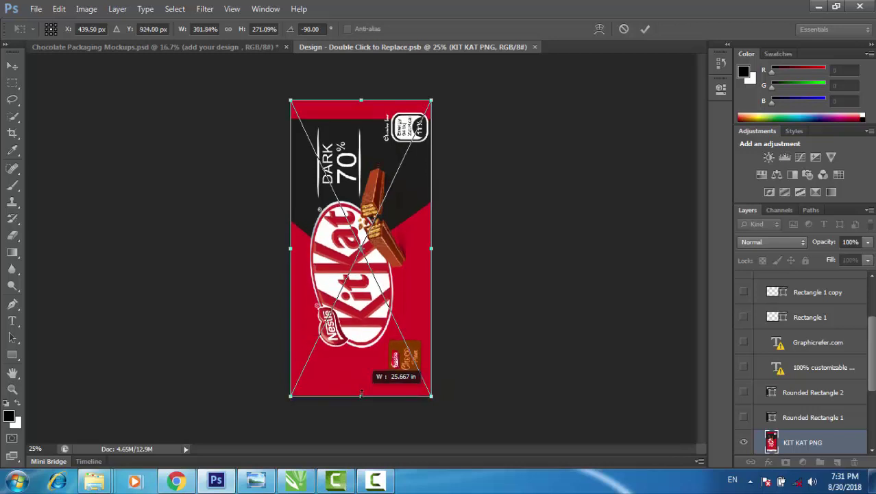
pyautogui.click(645, 30)
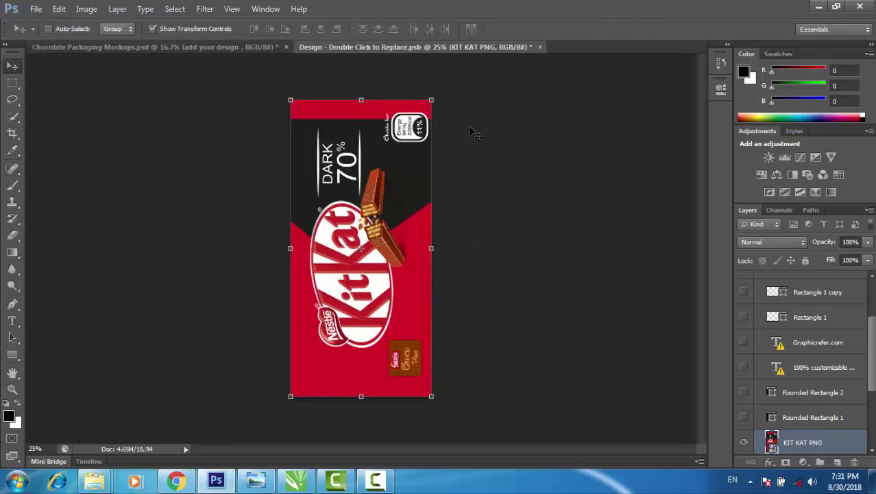
# - Close the "front angle view" design document, saving its changes so that the packaging mockup updates
pyautogui.click(540, 47)
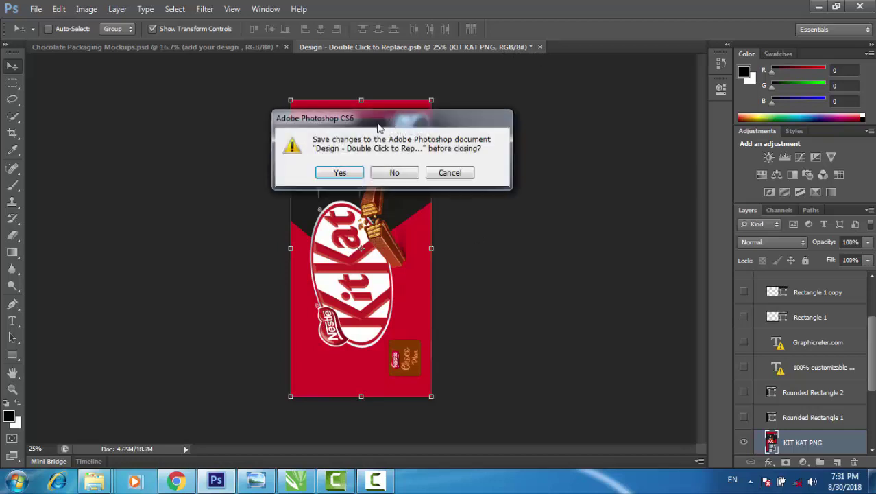
pyautogui.click(341, 172)
pyautogui.click(376, 173)
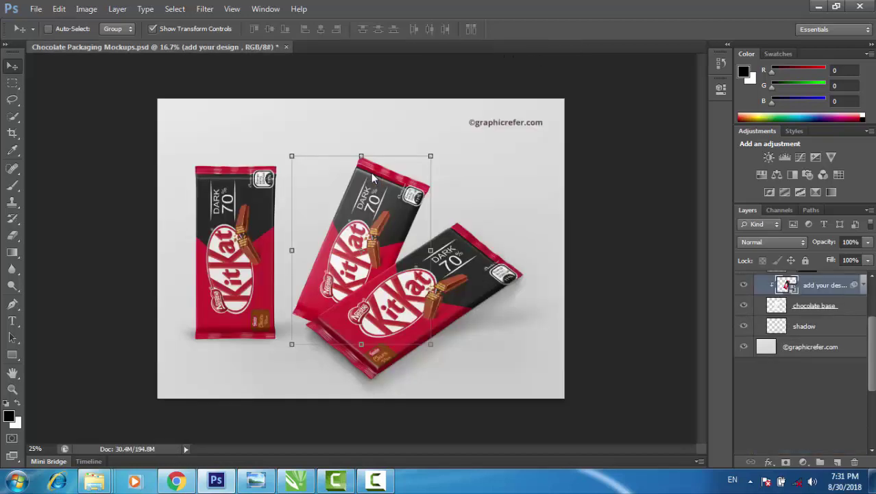